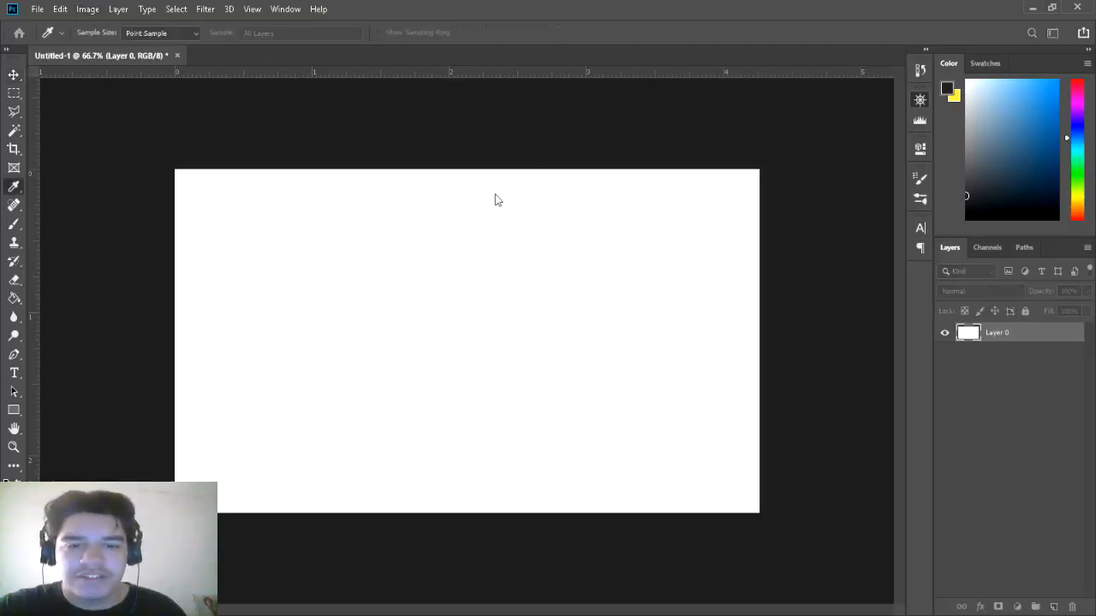
- Darken the white background layer of the blank canvas to a medium grey
{"action": "key", "text": "v"}
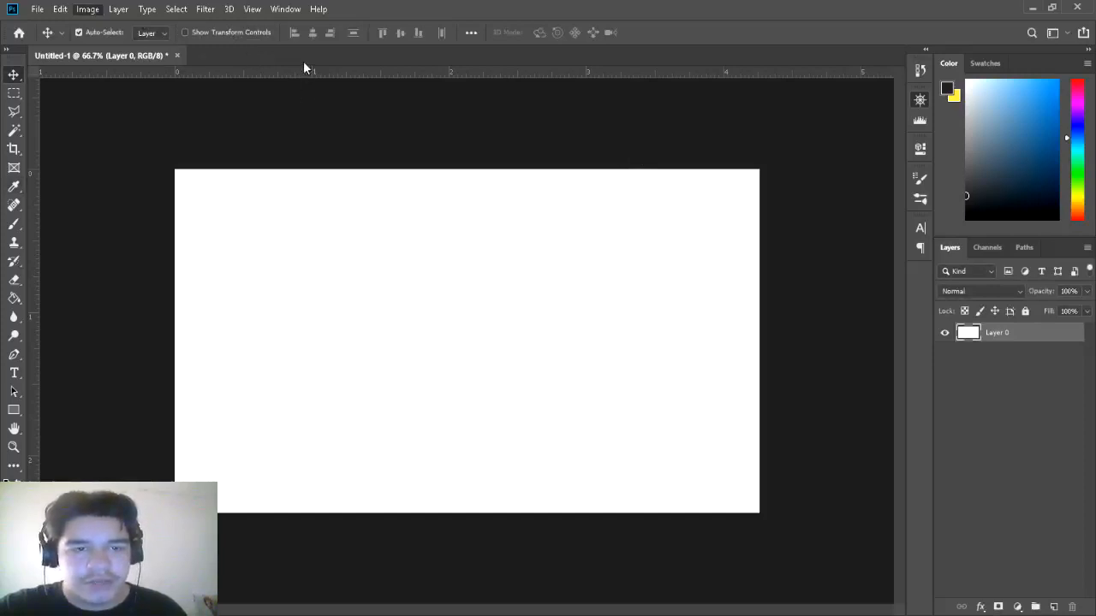
{"action": "key", "text": "i"}
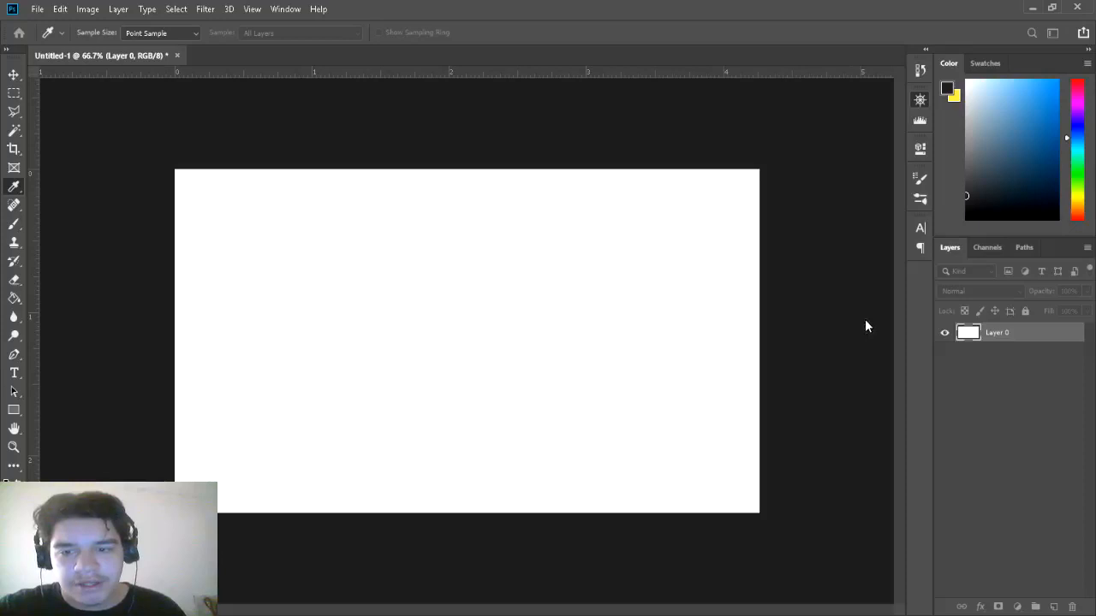
{"action": "key", "text": "ctrl+i"}
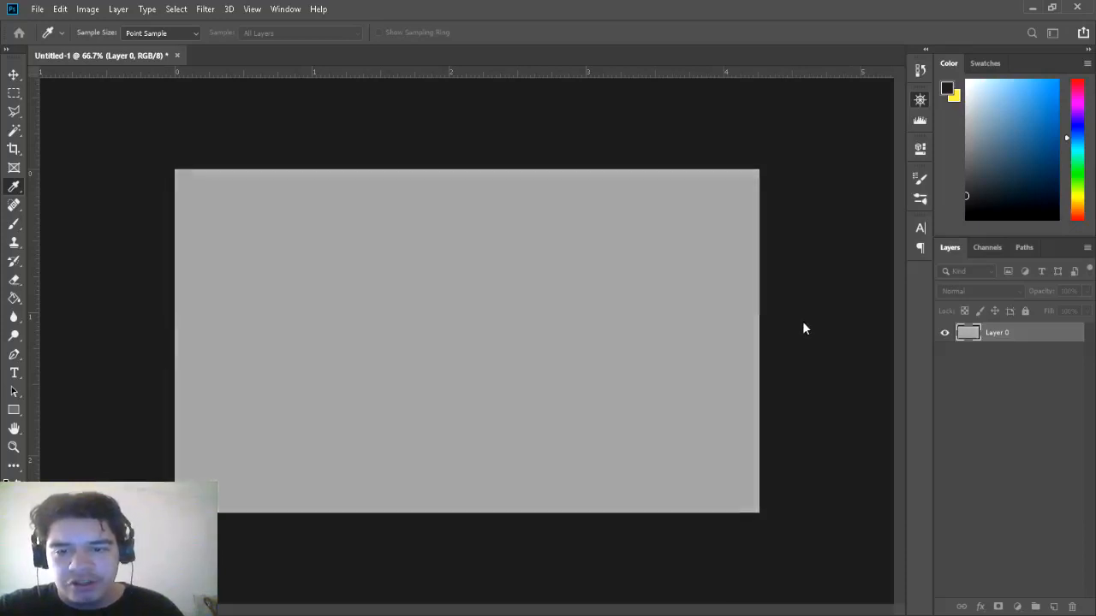
{"action": "left_click_drag", "start_coordinate": [803, 321], "coordinate": [782, 322]}
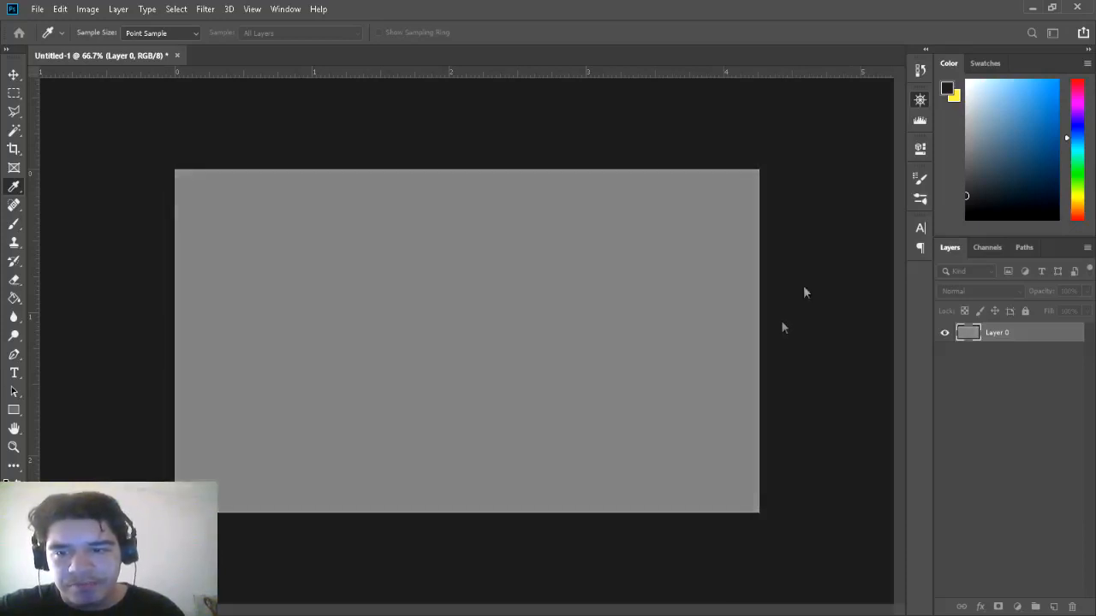
{"action": "key", "text": "v"}
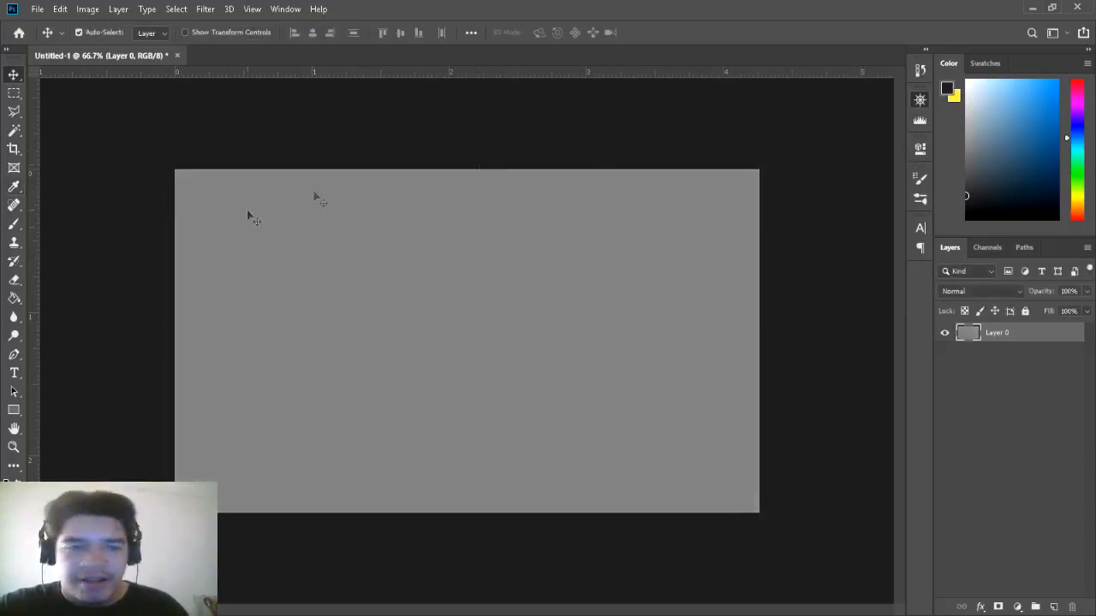
- Add the white text "BLACK" in 12 pt Bahnschrift Regular near the upper-left corner of the grey canvas
{"action": "left_click", "coordinate": [15, 372]}
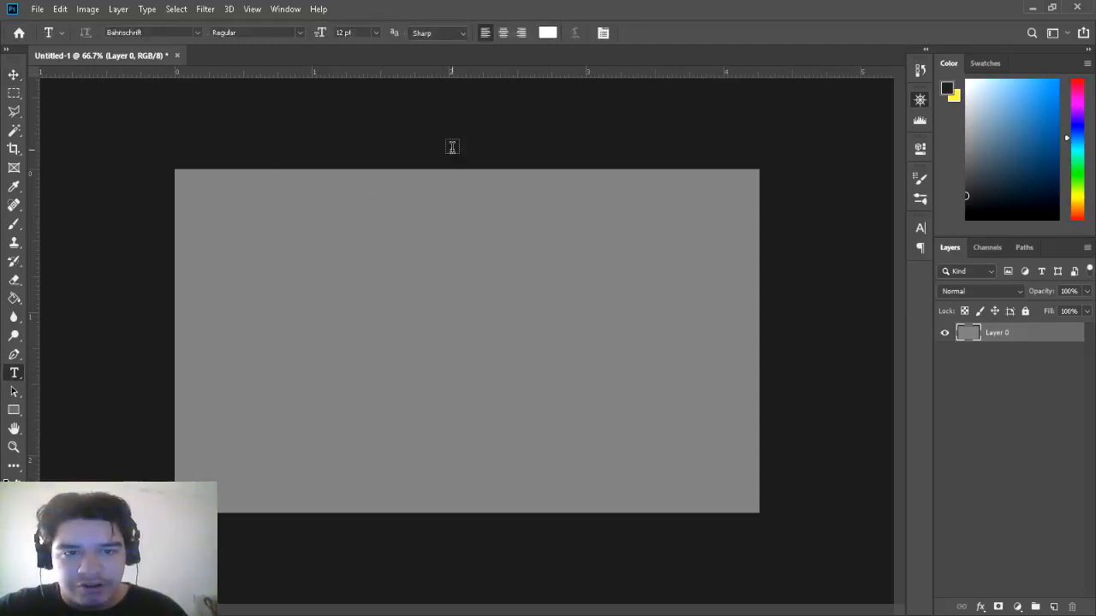
{"action": "left_click", "coordinate": [206, 250]}
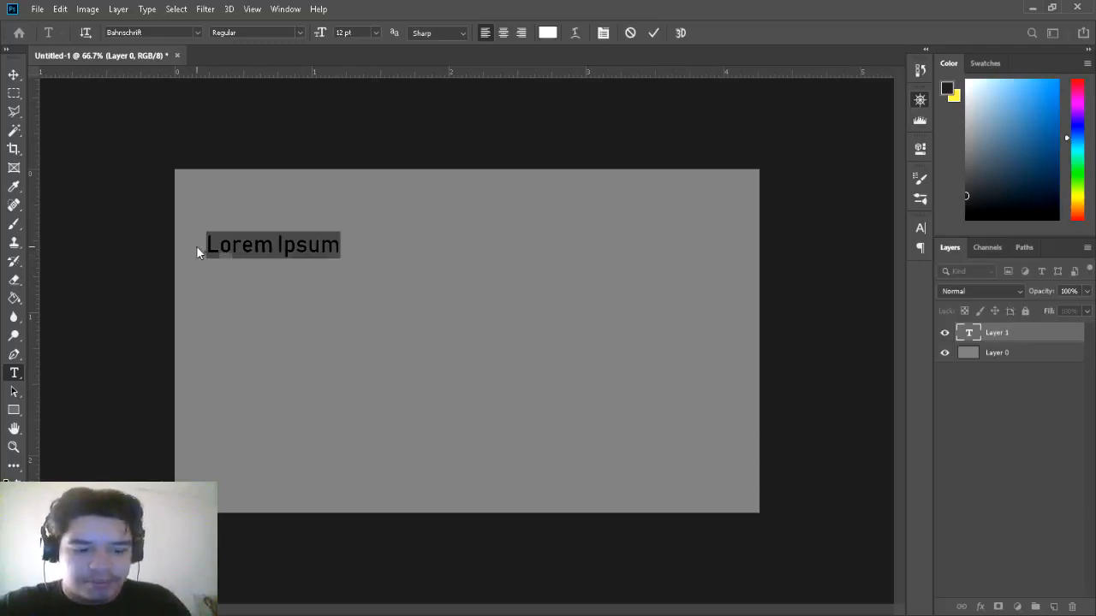
{"action": "type", "text": "BL"}
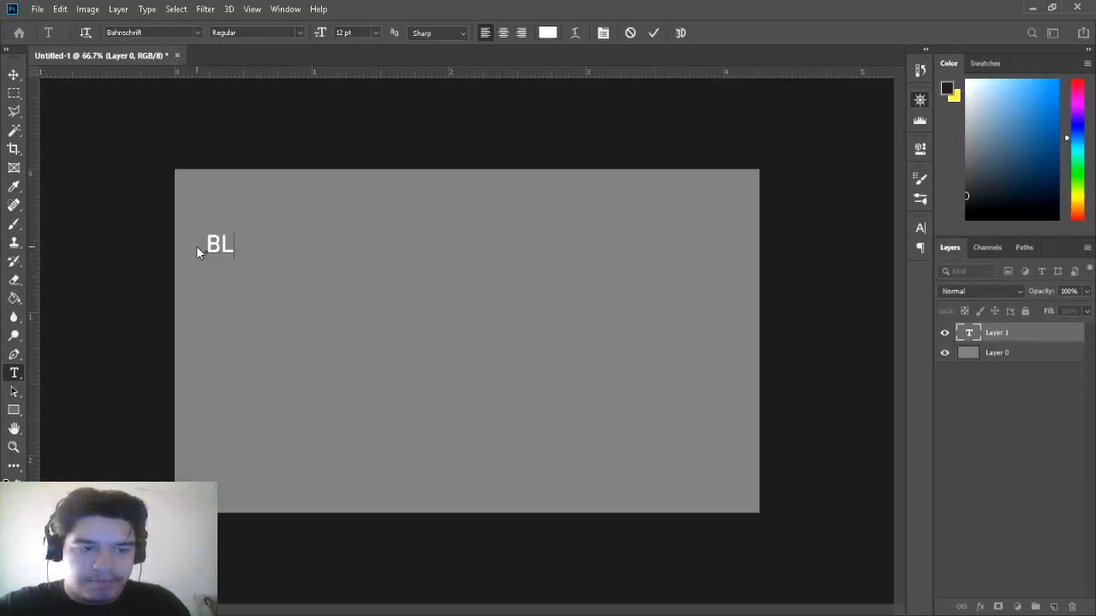
{"action": "type", "text": "ACK"}
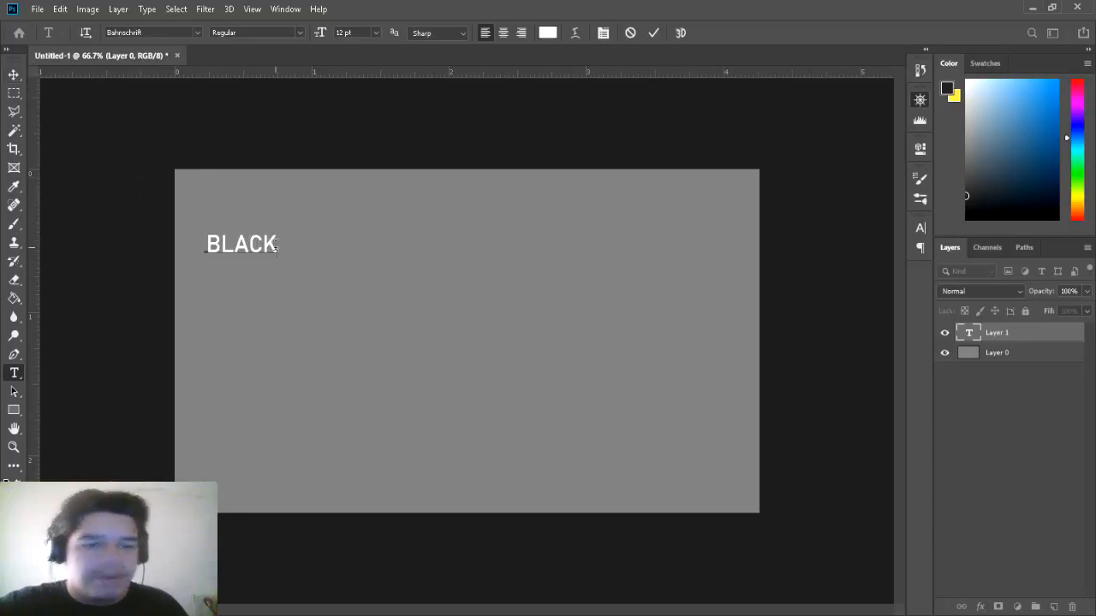
{"action": "left_click_drag", "start_coordinate": [272, 246], "coordinate": [205, 248]}
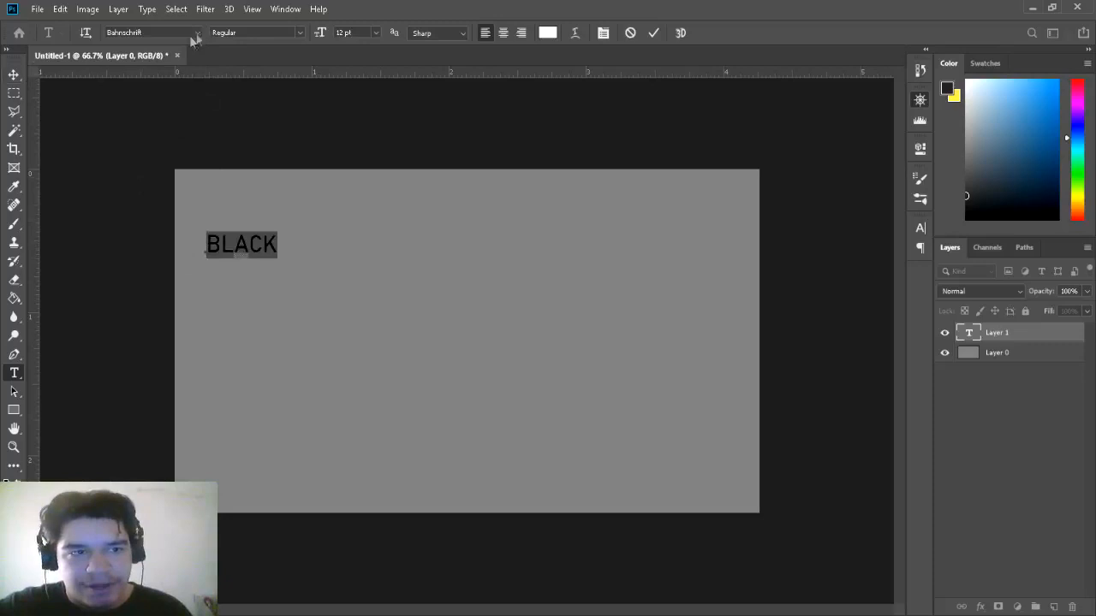
{"action": "left_click", "coordinate": [14, 75]}
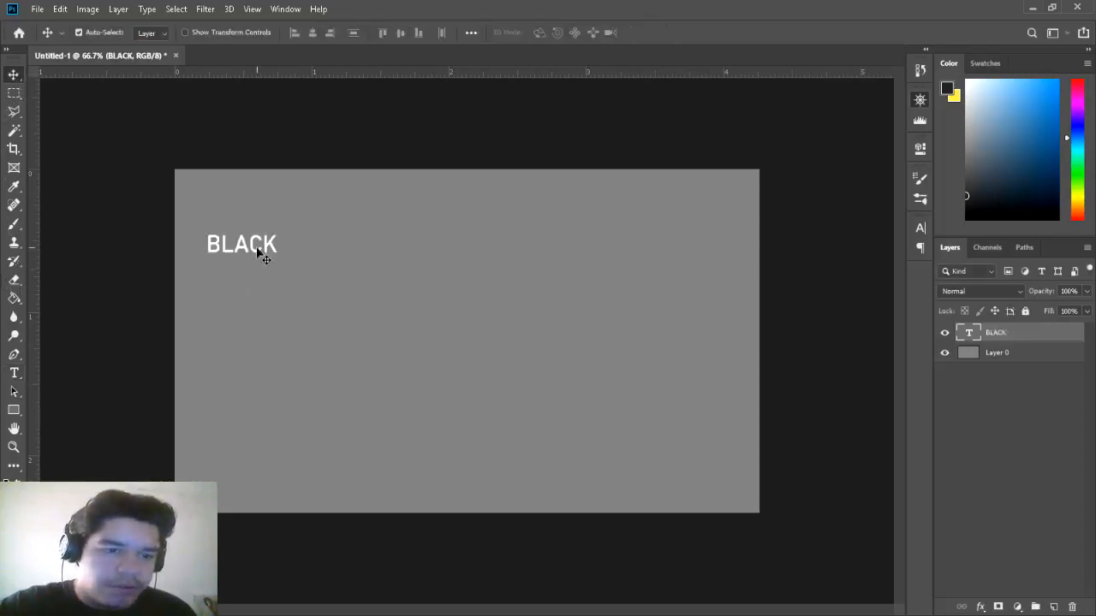
- Move the BLACK text to the right half of the canvas and scale it proportionally to about 322%
{"action": "left_click_drag", "start_coordinate": [258, 254], "coordinate": [631, 310]}
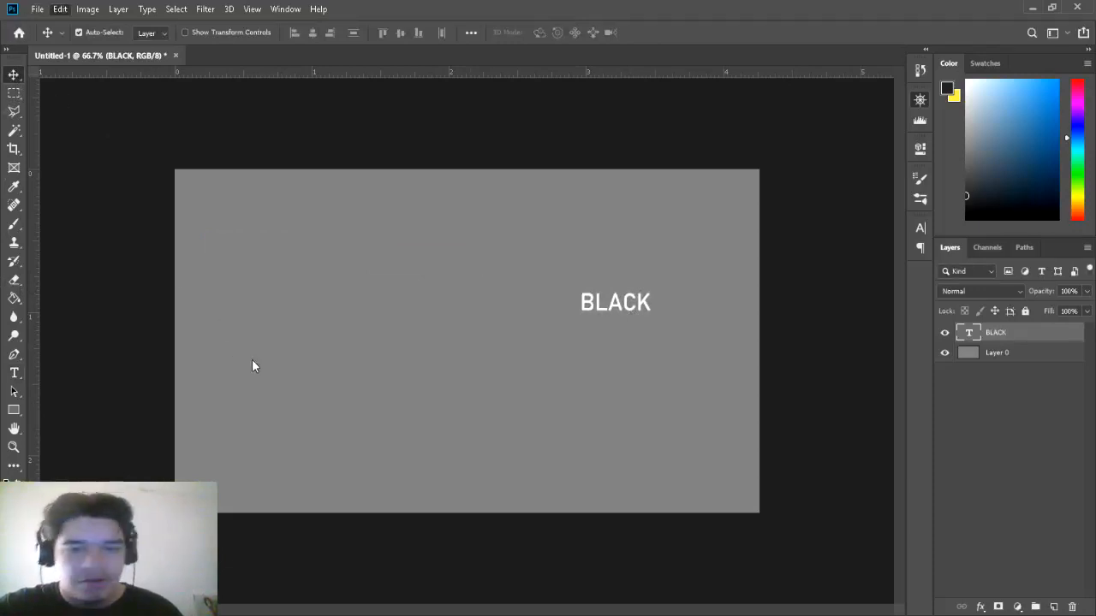
{"action": "key", "text": "ctrl+t"}
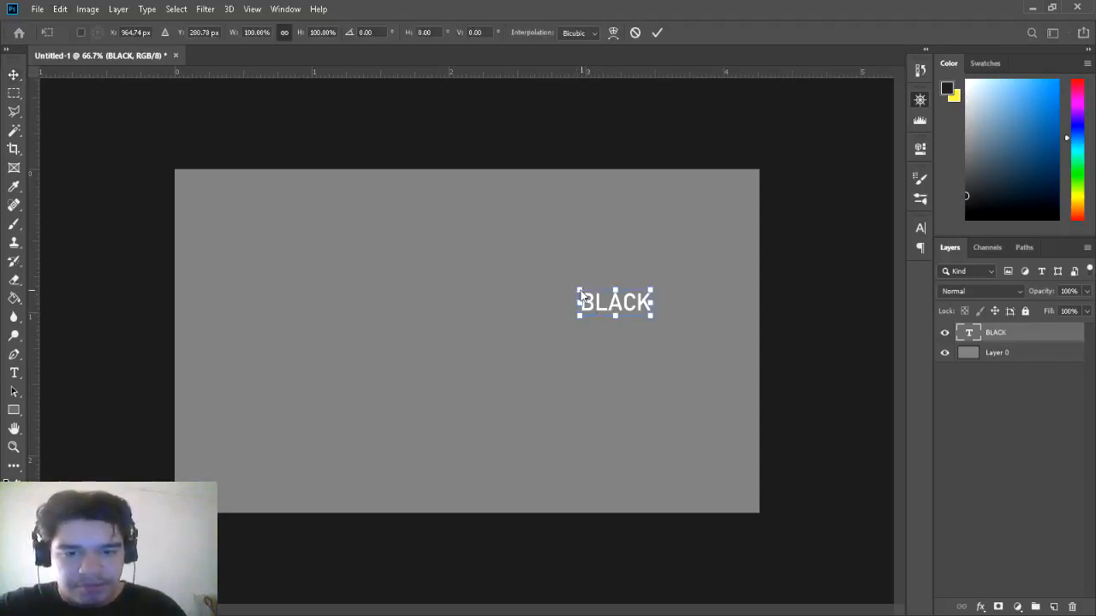
{"action": "left_click_drag", "start_coordinate": [577, 288], "coordinate": [424, 211]}
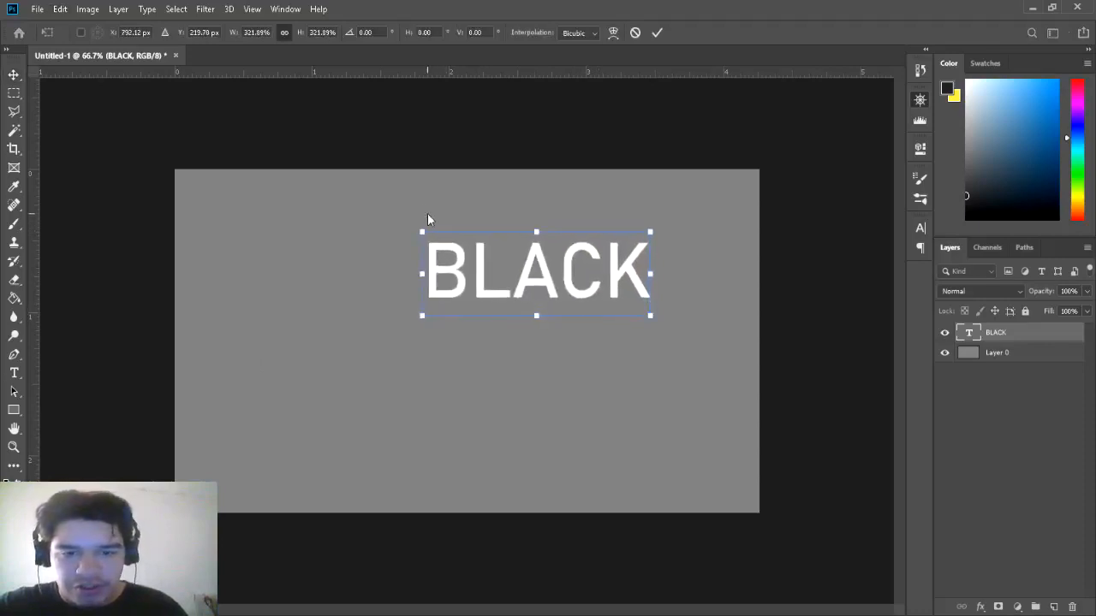
{"action": "left_click_drag", "start_coordinate": [492, 284], "coordinate": [572, 318]}
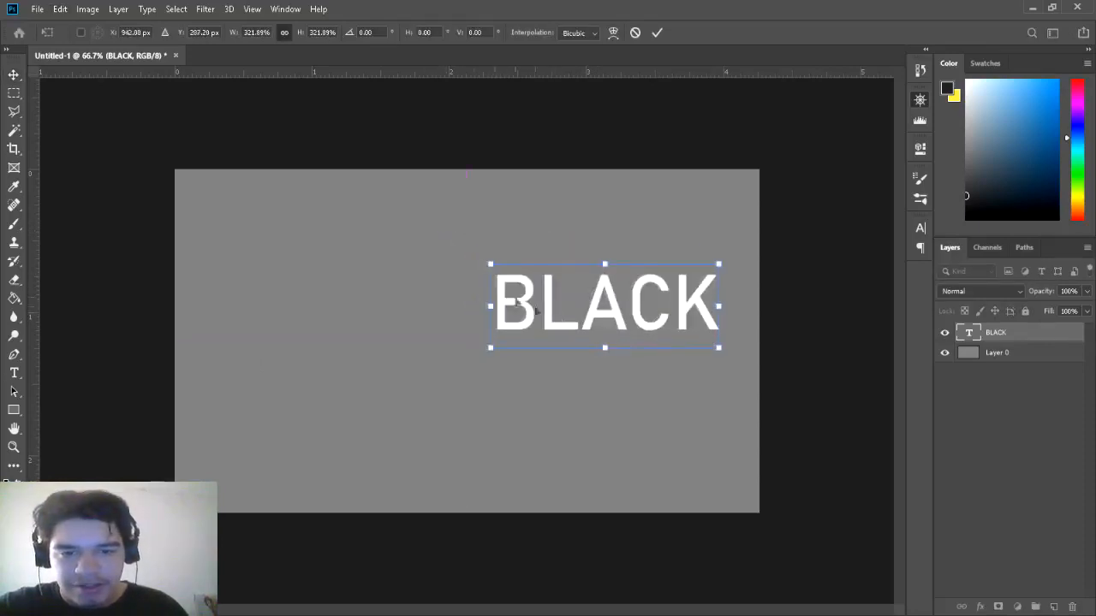
- Try resizing the BLACK text from its corner, both proportionally and with distortion, and undo each attempt
{"action": "left_click_drag", "start_coordinate": [491, 262], "coordinate": [578, 337]}
{"action": "key", "text": "ctrl+z"}
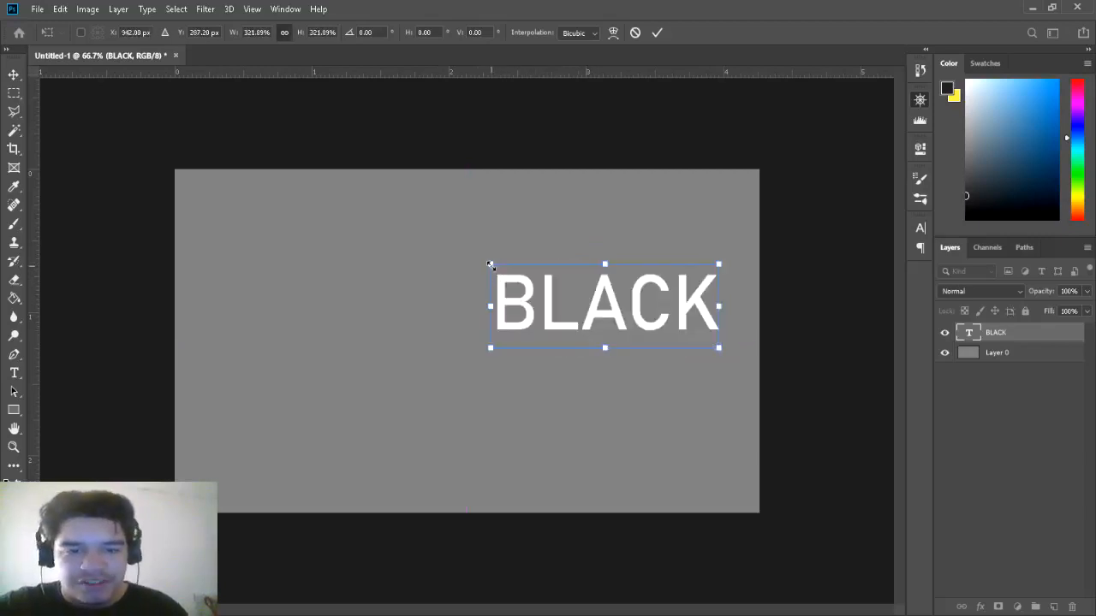
{"action": "left_click_drag", "start_coordinate": [491, 264], "coordinate": [521, 276]}
{"action": "mouse_move", "coordinate": [511, 315]}
{"action": "left_mouse_down"}
{"action": "mouse_move", "coordinate": [545, 333]}
{"action": "mouse_move", "coordinate": [521, 314]}
{"action": "mouse_move", "coordinate": [539, 317]}
{"action": "mouse_move", "coordinate": [494, 308]}
{"action": "left_mouse_up"}
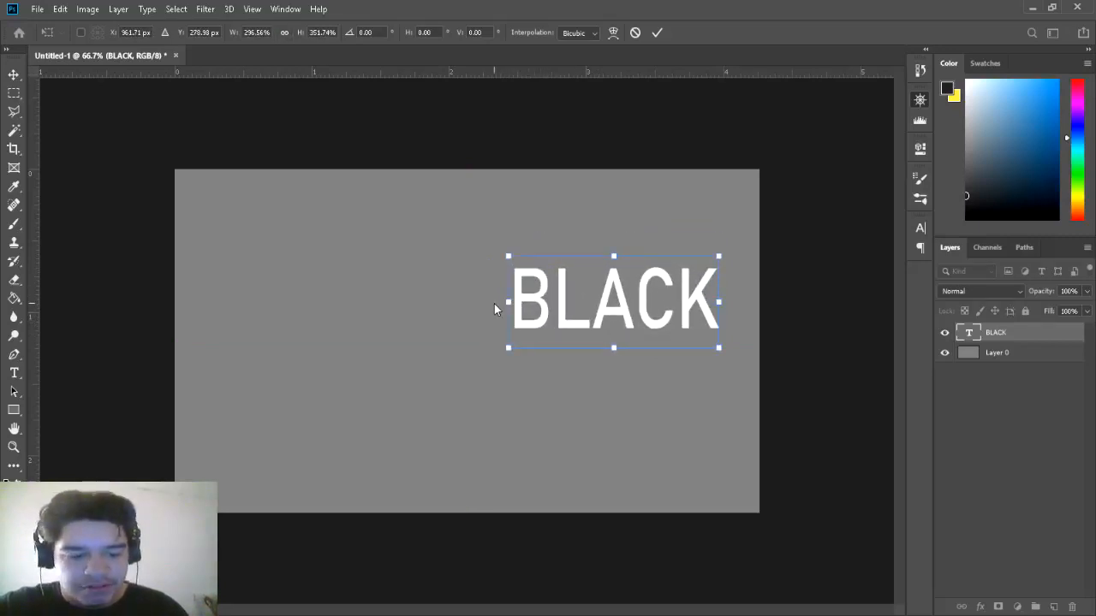
{"action": "key", "text": "ctrl+z"}
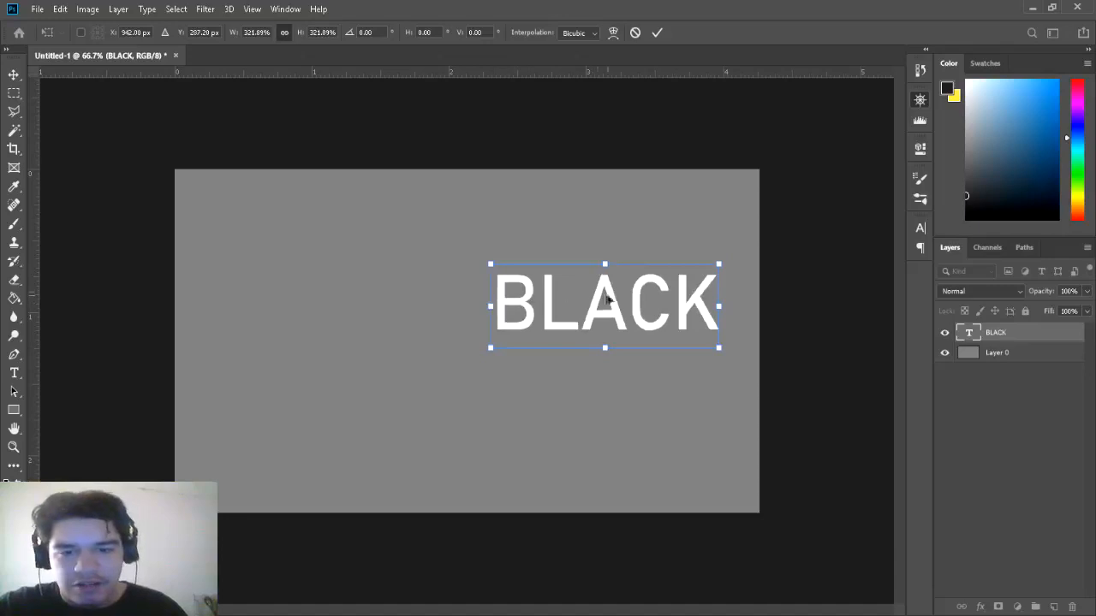
- Change the BLACK text's font to AlleyOop and place the word at the centre of the canvas
{"action": "left_click_drag", "start_coordinate": [609, 303], "coordinate": [611, 339]}
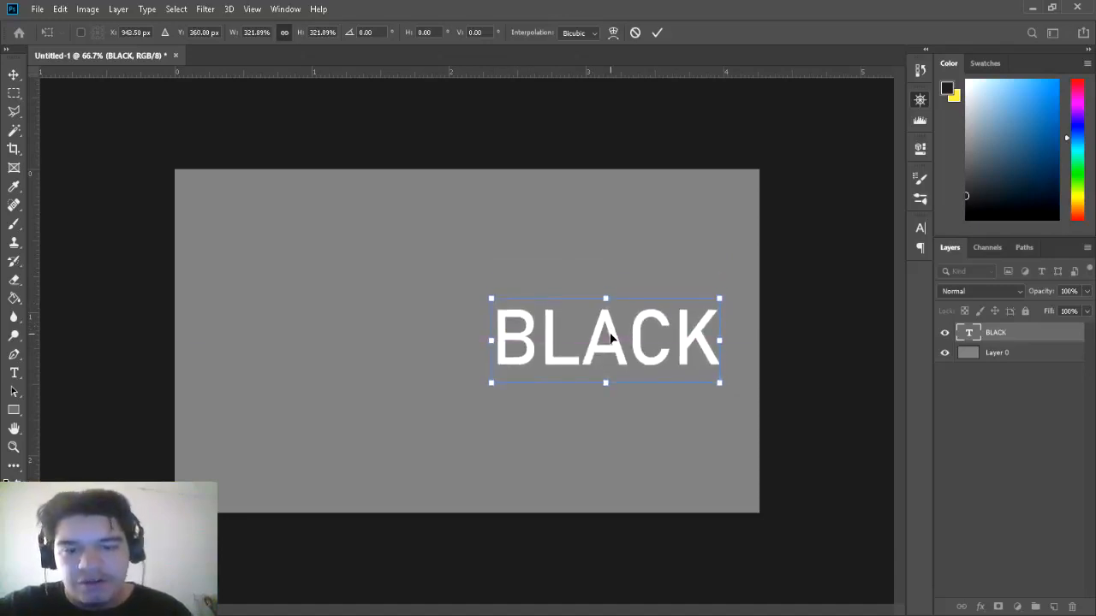
{"action": "left_click", "coordinate": [14, 373]}
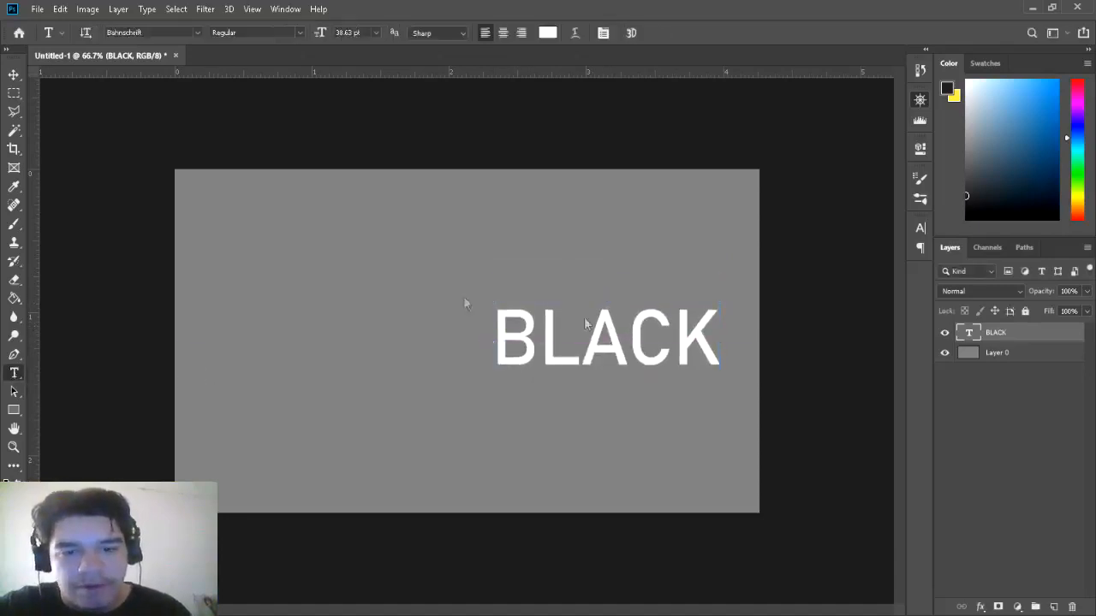
{"action": "left_click_drag", "start_coordinate": [722, 353], "coordinate": [481, 357]}
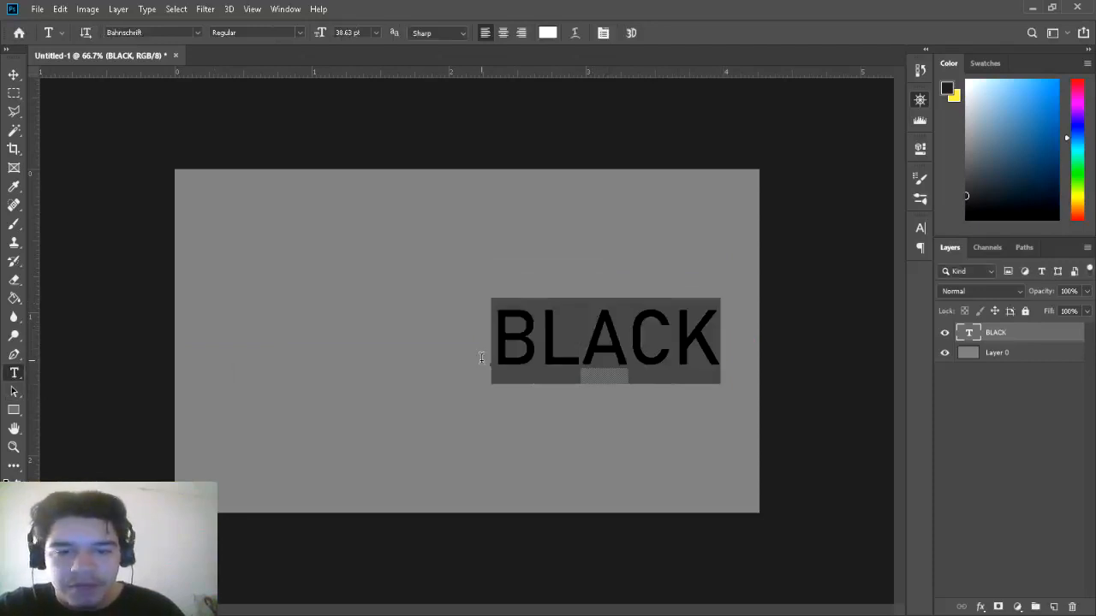
{"action": "left_click", "coordinate": [201, 32]}
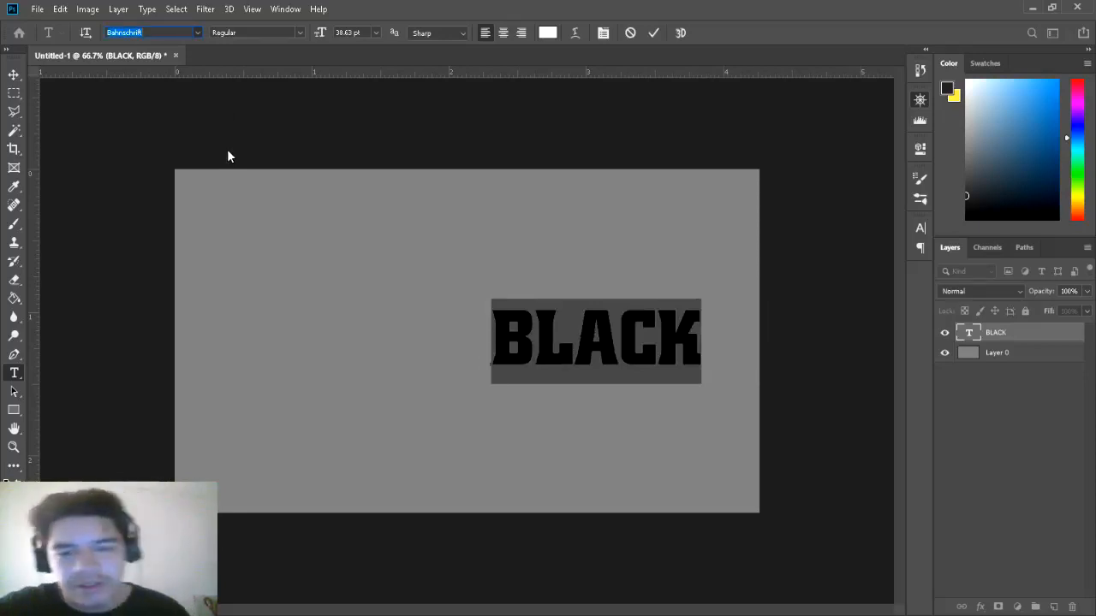
{"action": "left_click", "coordinate": [227, 150]}
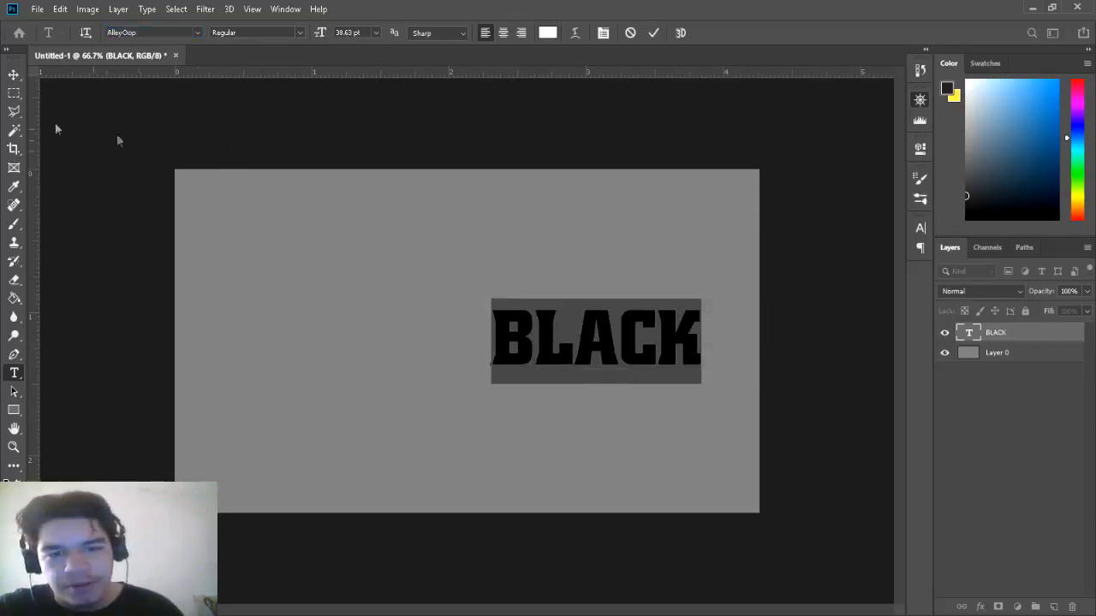
{"action": "left_click", "coordinate": [12, 77]}
{"action": "left_click_drag", "start_coordinate": [626, 357], "coordinate": [495, 367]}
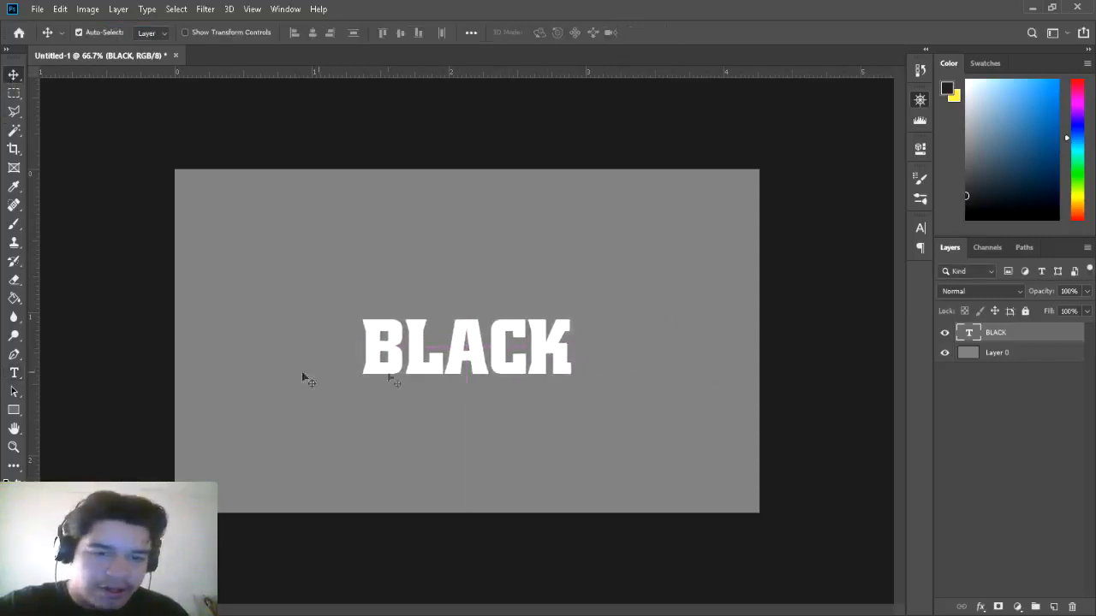
- Try tighter and wider letter spacing on the BLACK text, and restore its original spacing
{"action": "left_click", "coordinate": [13, 354]}
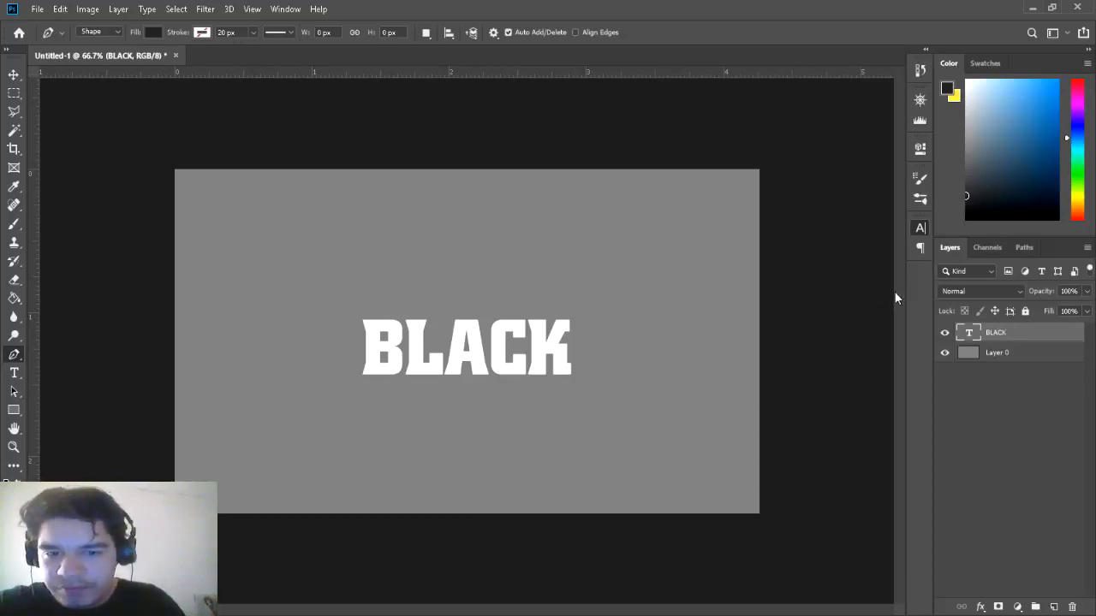
{"action": "key", "text": "ctrl+z"}
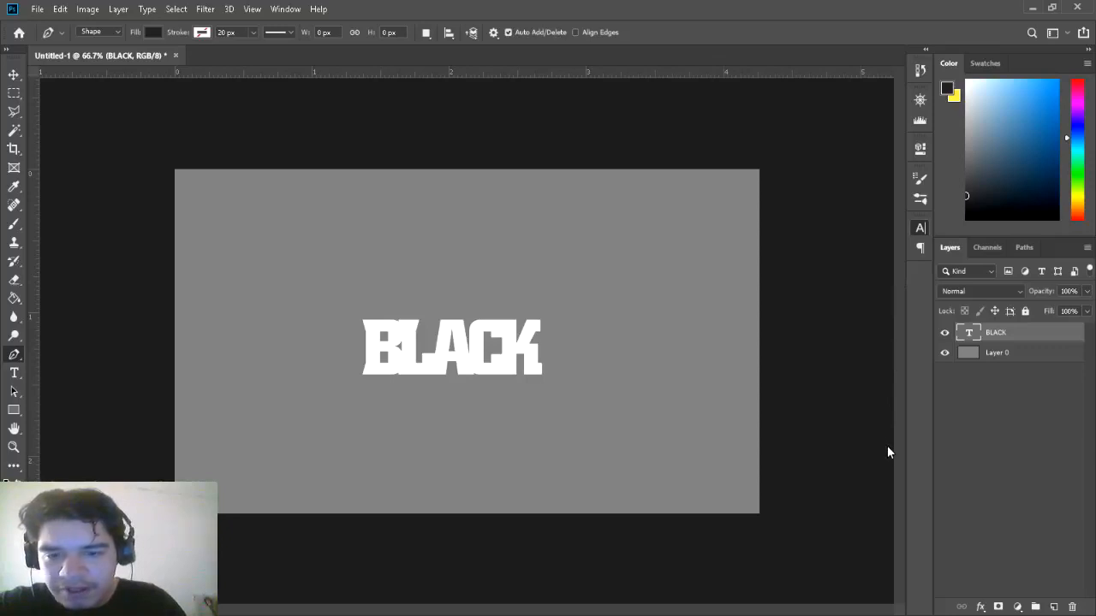
{"action": "key", "text": "ctrl+shift+z"}
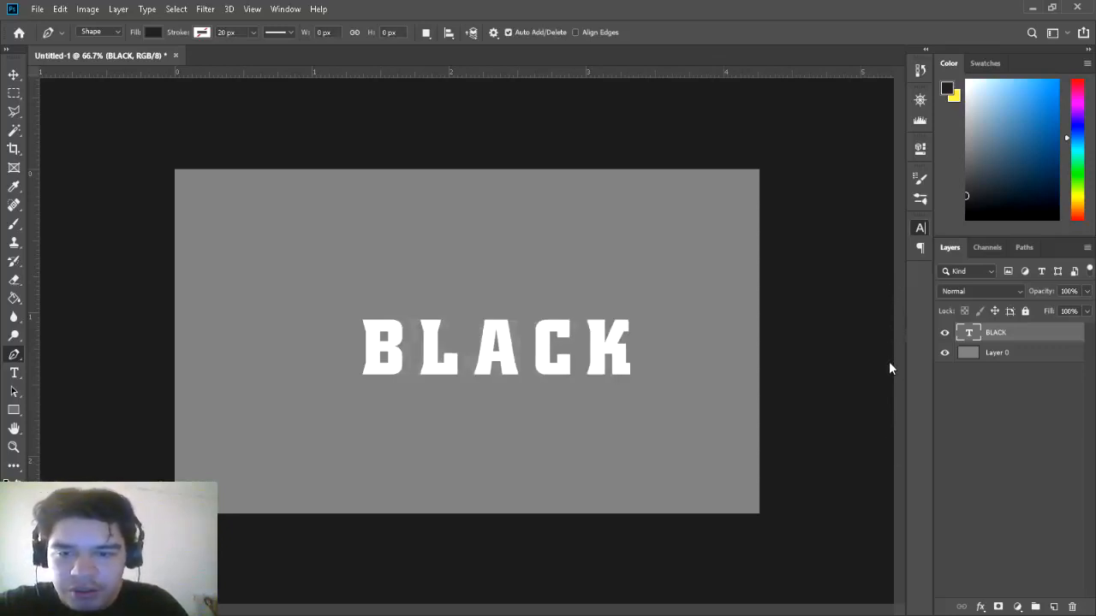
{"action": "key", "text": "ctrl+z"}
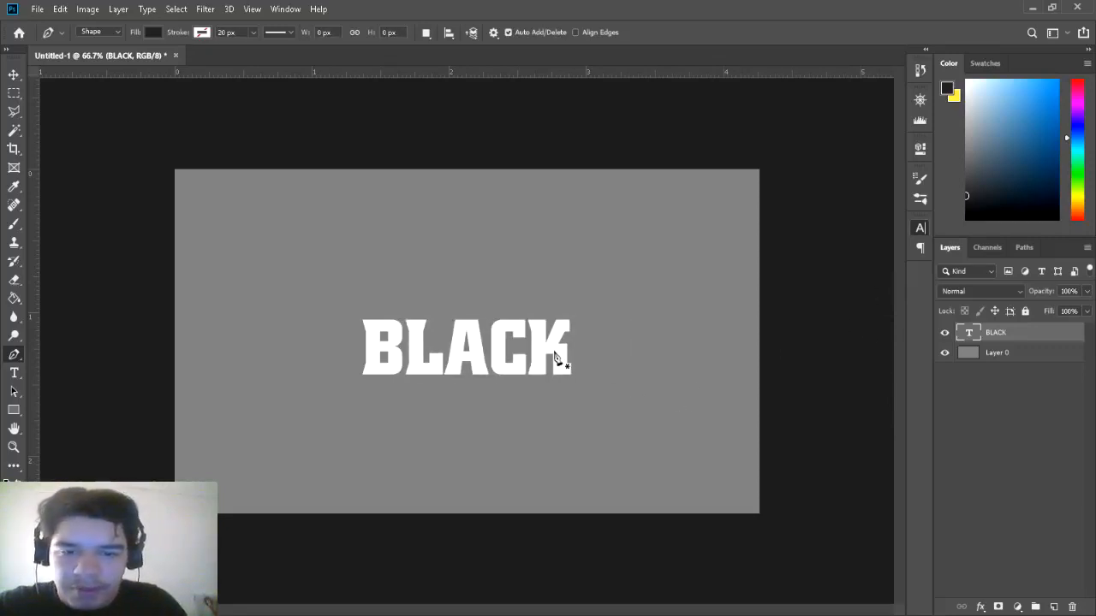
- Scale up the letters B and K of BLACK in height and width so they stand taller than the middle letters
{"action": "left_click", "coordinate": [14, 374]}
{"action": "left_click_drag", "start_coordinate": [395, 354], "coordinate": [363, 354]}
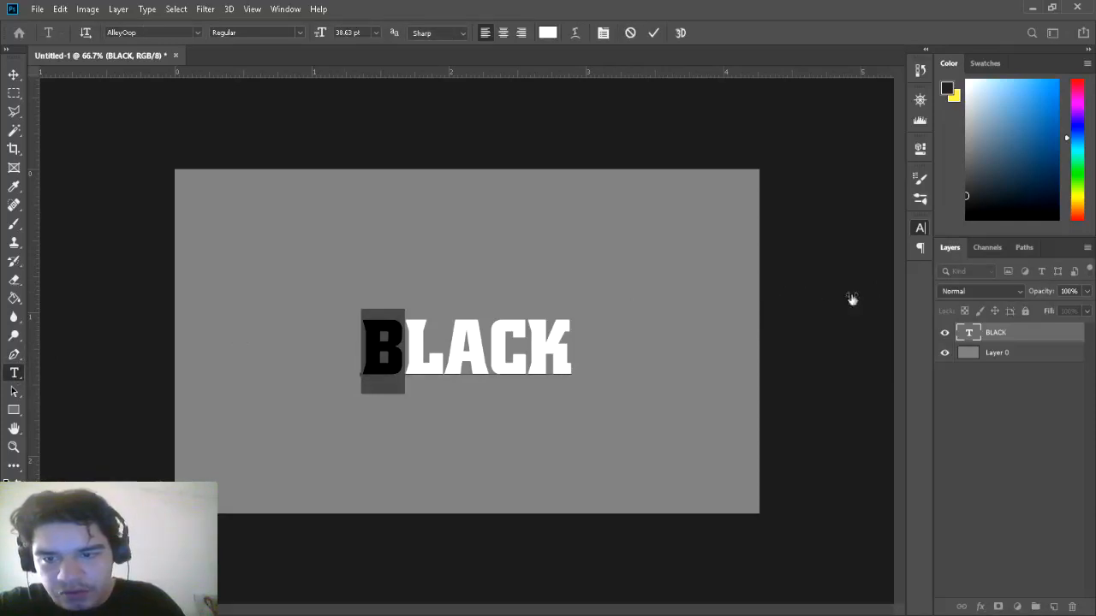
{"action": "key", "text": "alt+Down"}
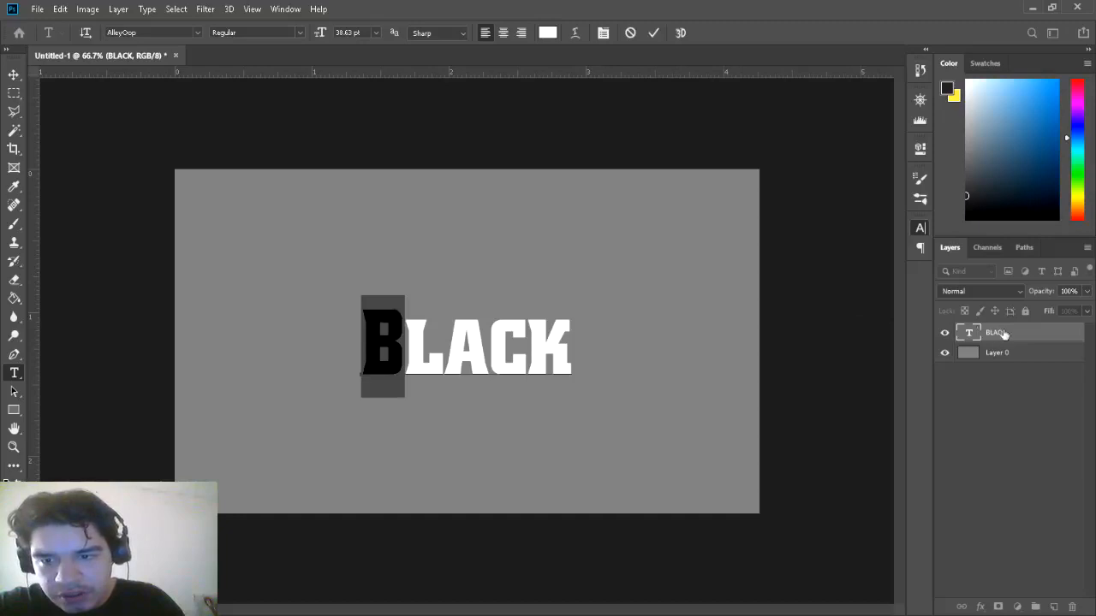
{"action": "left_click", "coordinate": [999, 334]}
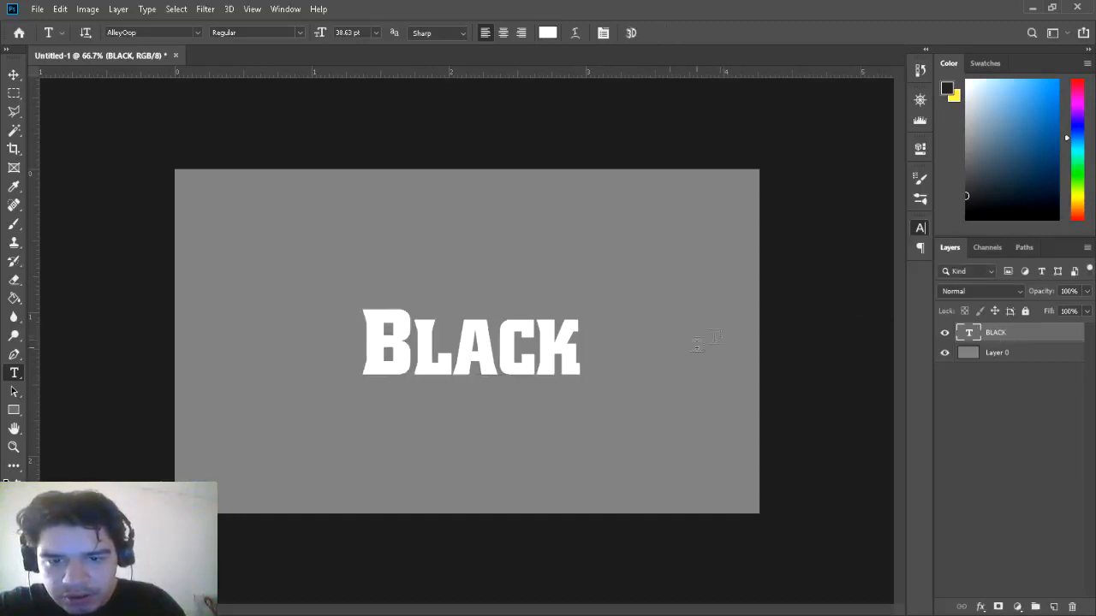
{"action": "left_click_drag", "start_coordinate": [569, 366], "coordinate": [552, 363]}
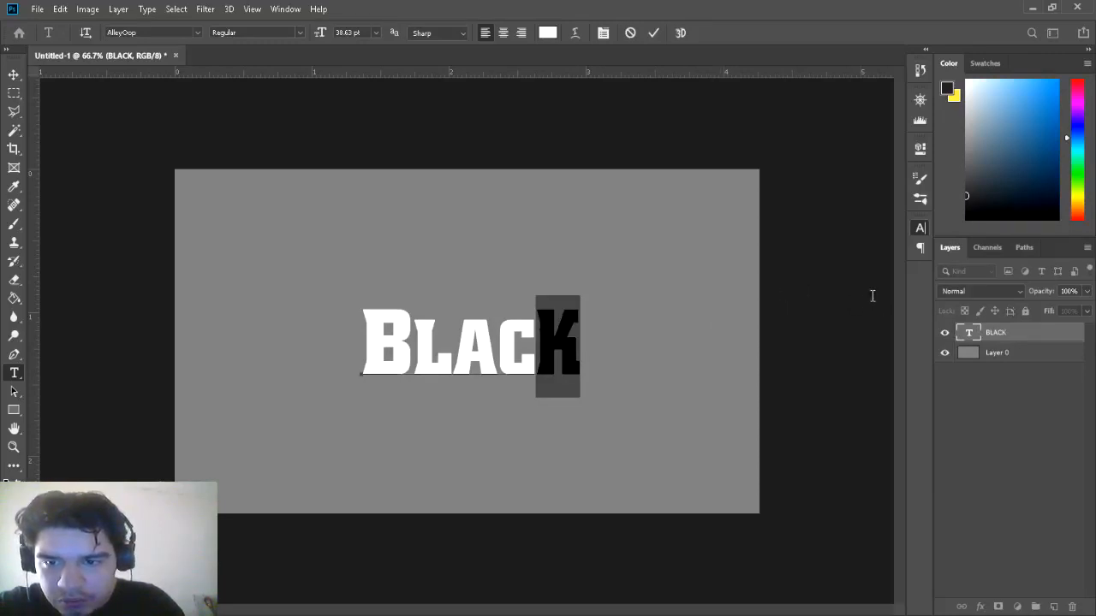
{"action": "left_click", "coordinate": [990, 336]}
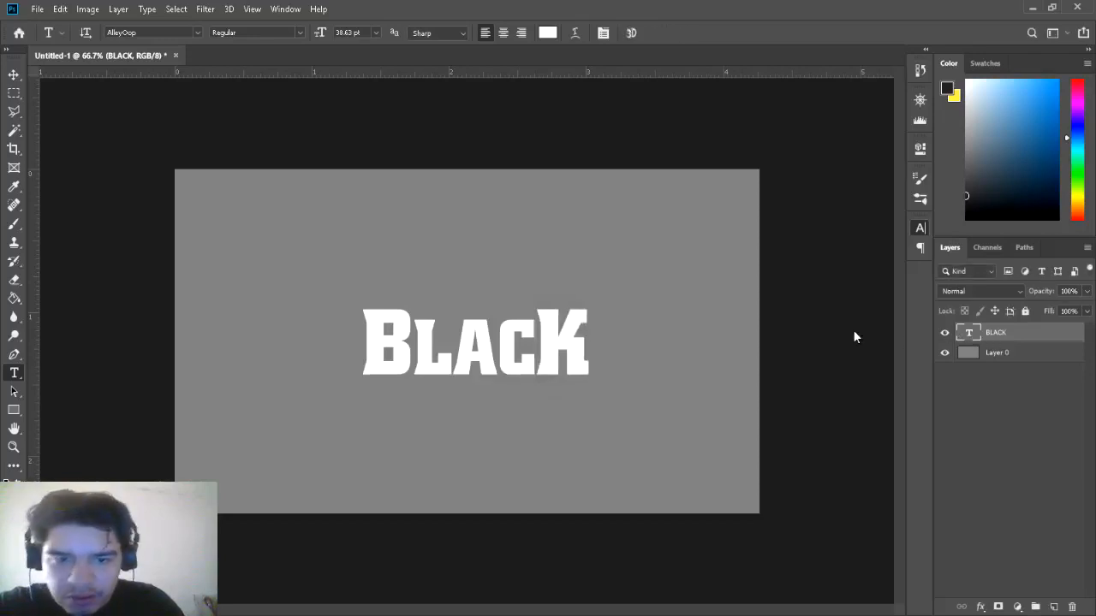
- Warp the BLACK text with a very slight arc bend and a vertical distortion that widens the base of the word
{"action": "left_click", "coordinate": [576, 35]}
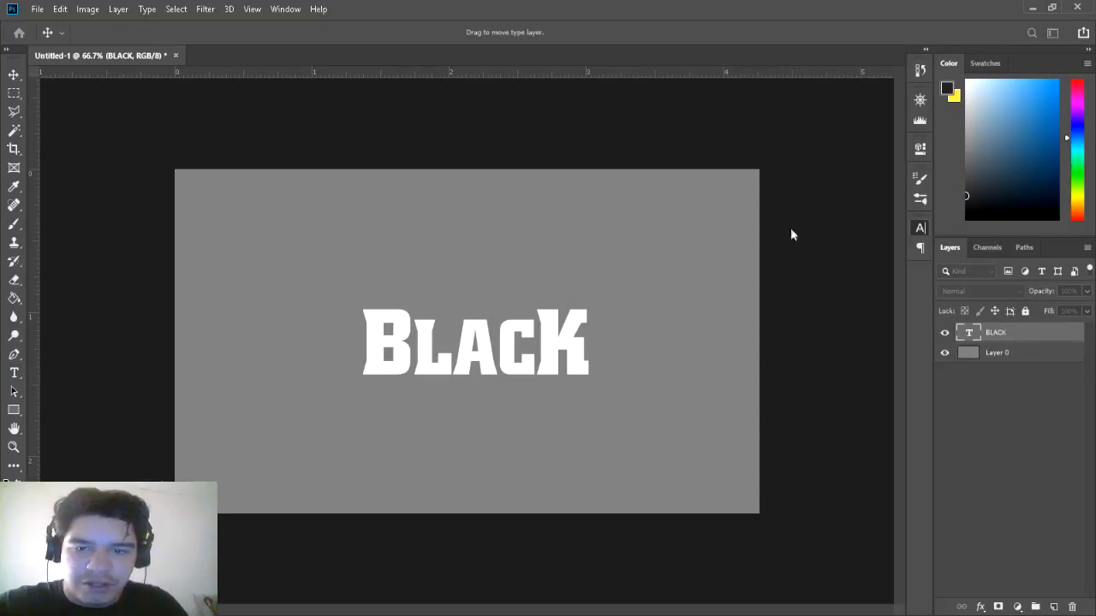
{"action": "left_click", "coordinate": [789, 197]}
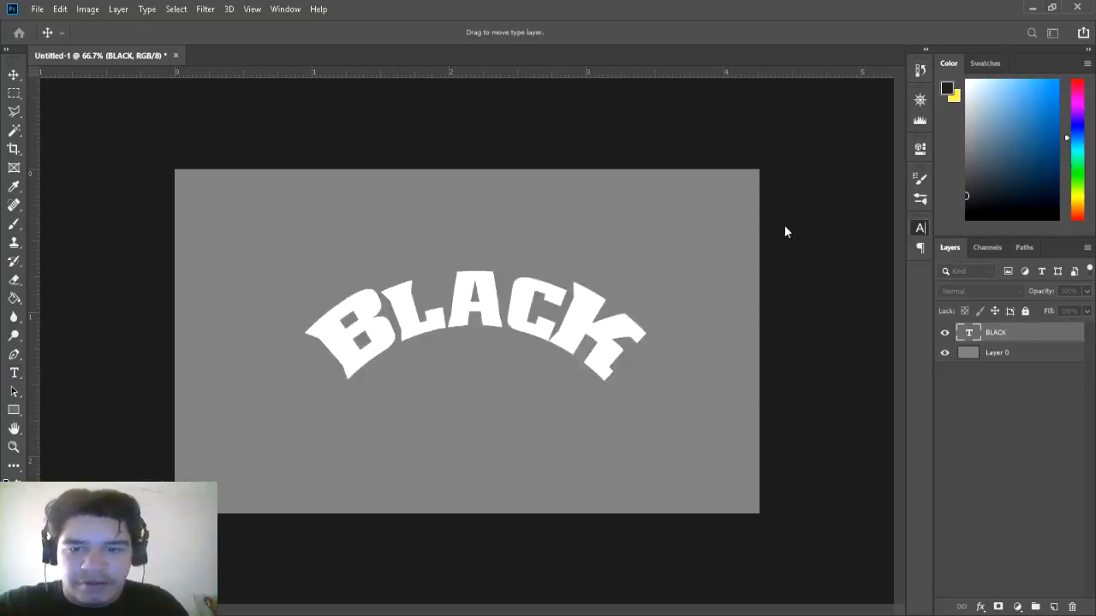
{"action": "left_click", "coordinate": [754, 229]}
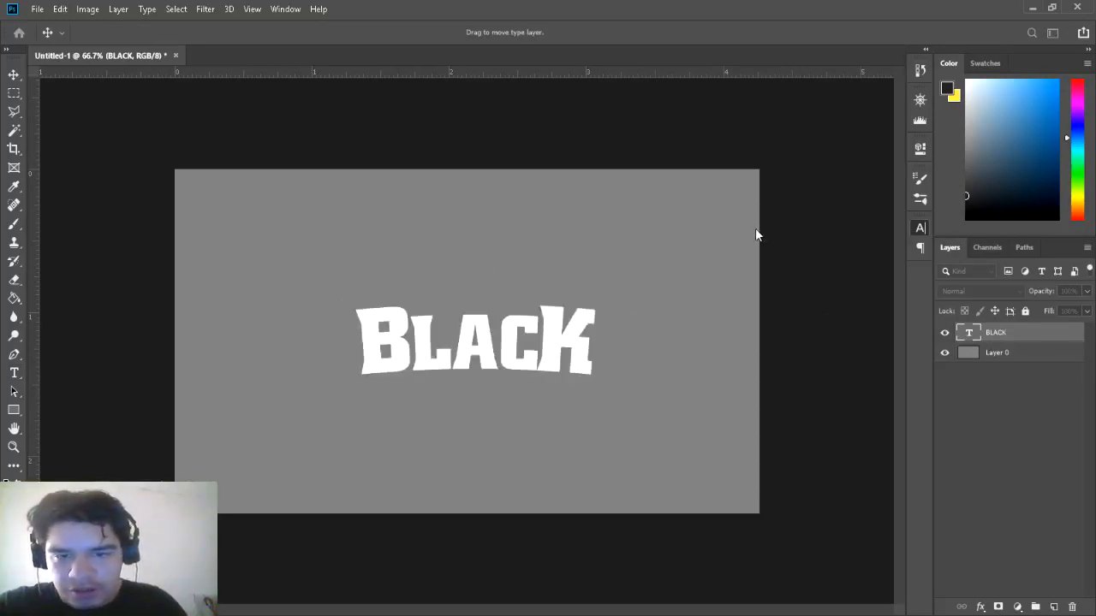
{"action": "left_click_drag", "start_coordinate": [753, 229], "coordinate": [752, 227]}
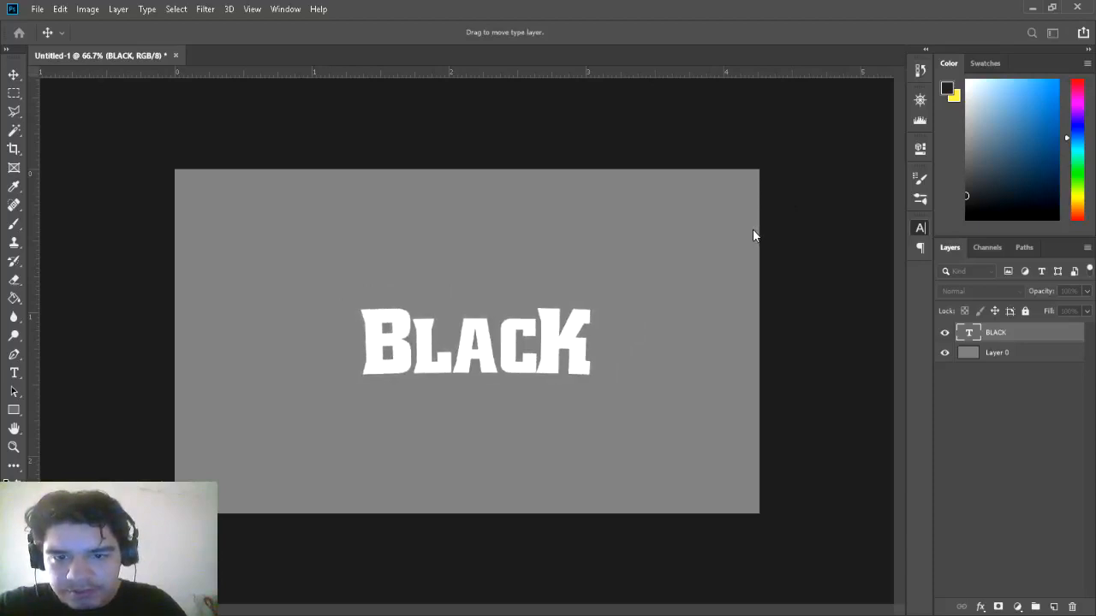
{"action": "mouse_move", "coordinate": [754, 295]}
{"action": "left_mouse_down"}
{"action": "mouse_move", "coordinate": [741, 303]}
{"action": "mouse_move", "coordinate": [756, 304]}
{"action": "left_mouse_up"}
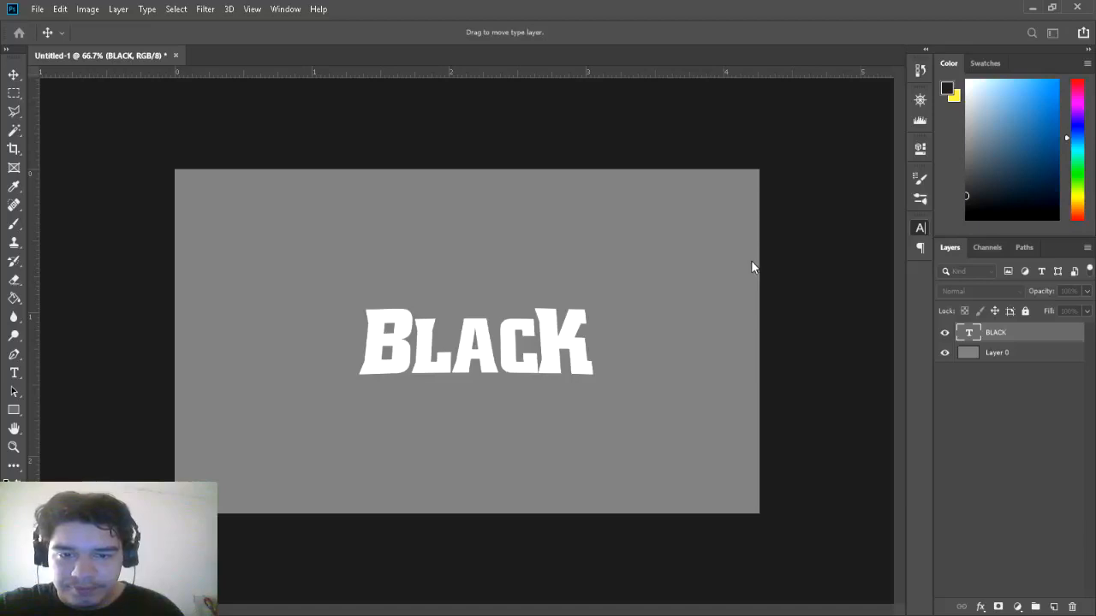
- Try a horizontal distortion on the warped BLACK text that enlarges the B end, and set it back to none
{"action": "left_click", "coordinate": [760, 260]}
{"action": "left_click_drag", "start_coordinate": [764, 261], "coordinate": [780, 262]}
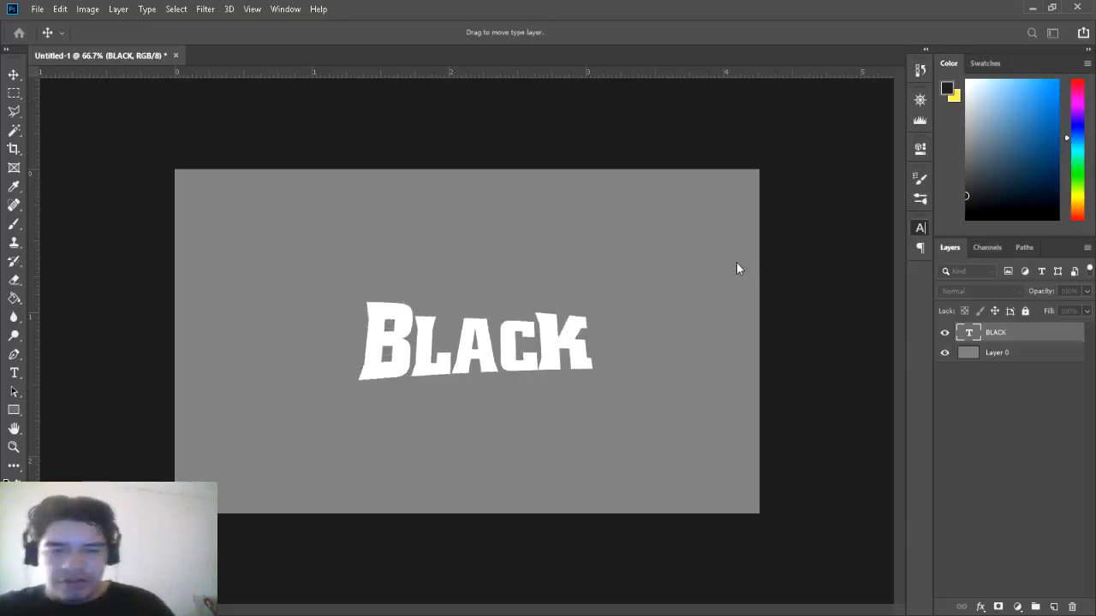
{"action": "left_click_drag", "start_coordinate": [745, 263], "coordinate": [751, 263]}
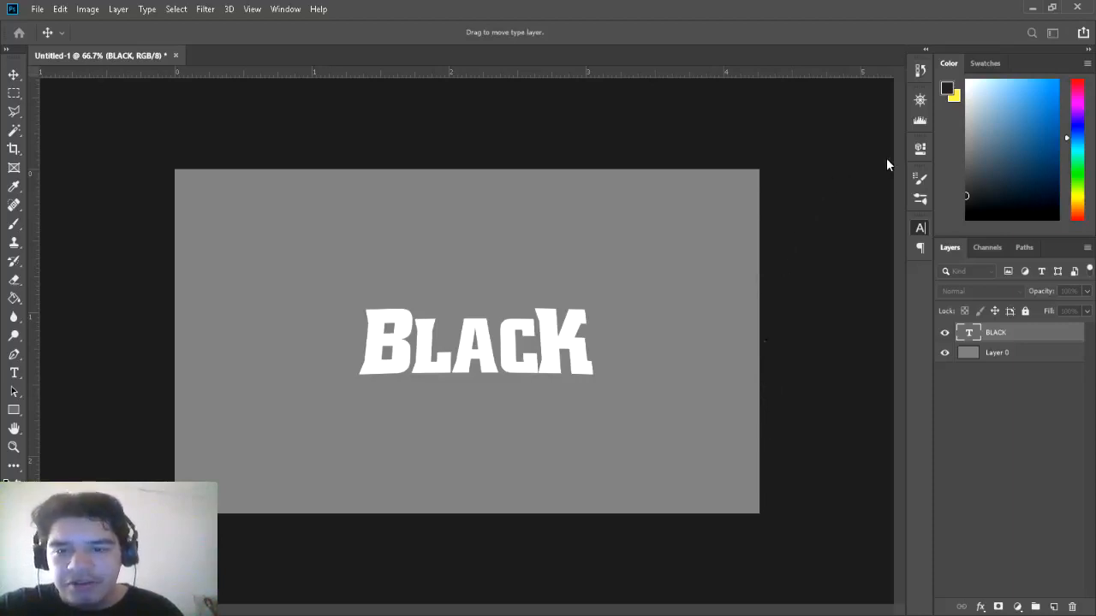
- Add the text POKEMON in white 12 pt AlleyOop as a separate layer above the word BLACK
{"action": "key", "text": "t"}
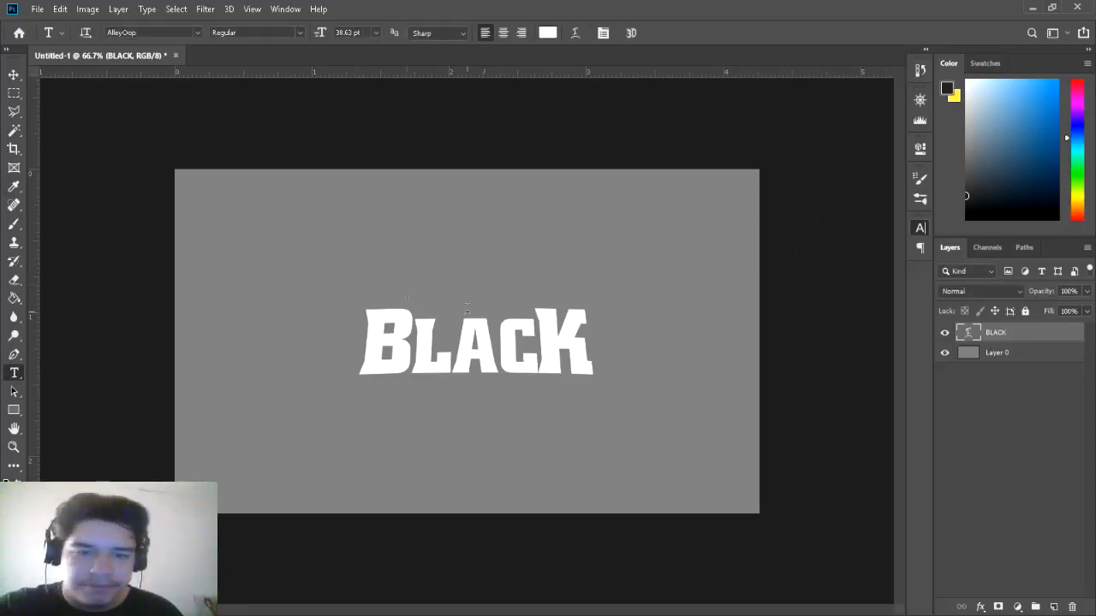
{"action": "left_click", "coordinate": [309, 238]}
{"action": "type", "text": "POKEMON"}
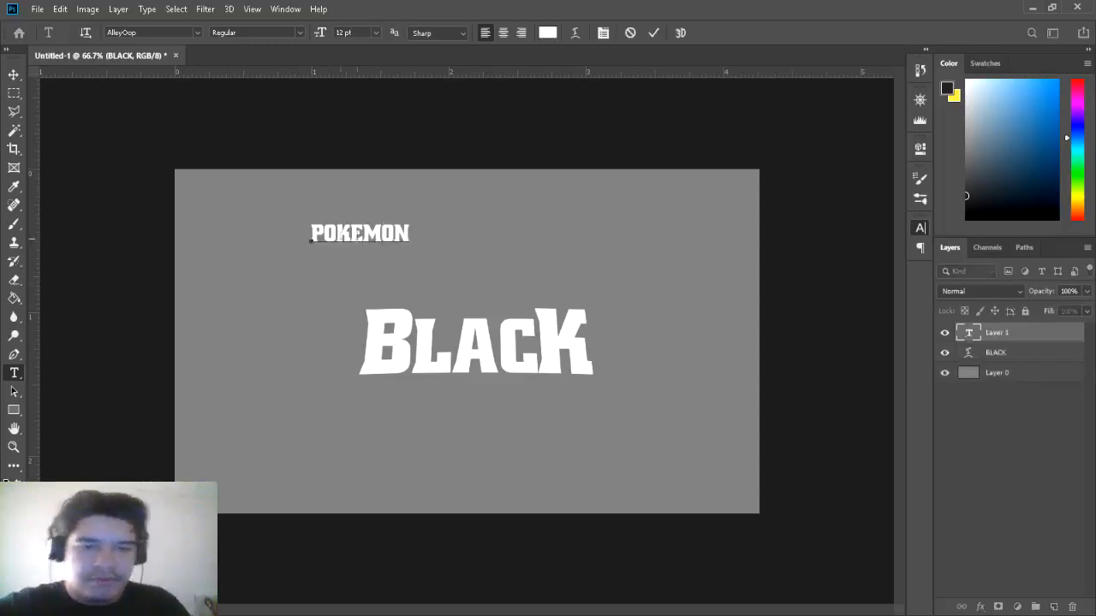
- Try the Abraxeous font on the POKEMON text and shift the word to the right above BLACK
{"action": "left_click_drag", "start_coordinate": [410, 239], "coordinate": [265, 240]}
{"action": "left_click", "coordinate": [194, 33]}
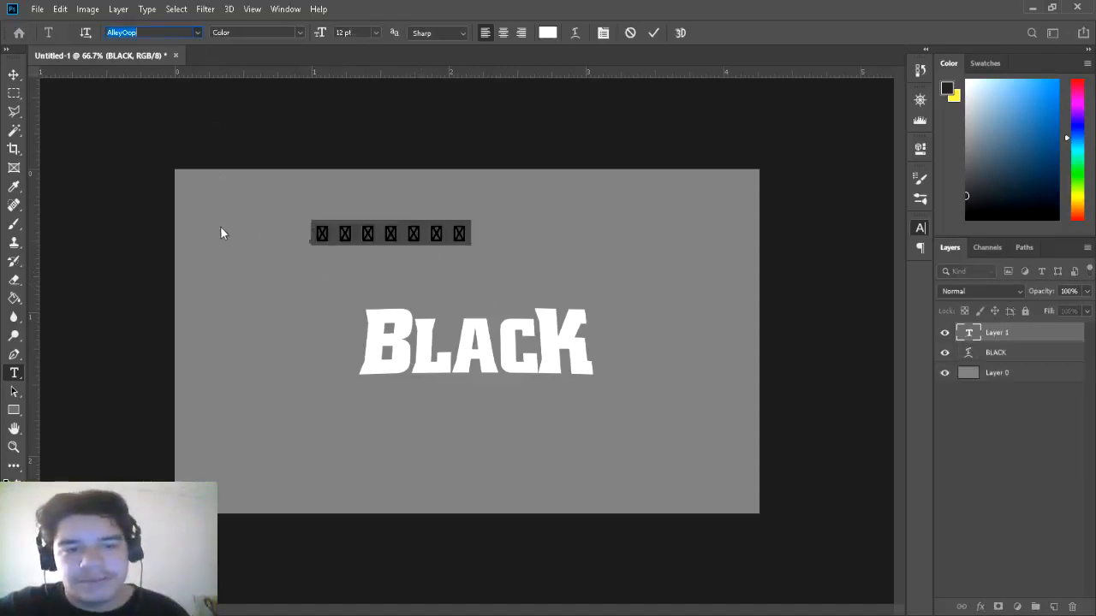
{"action": "left_click", "coordinate": [233, 180]}
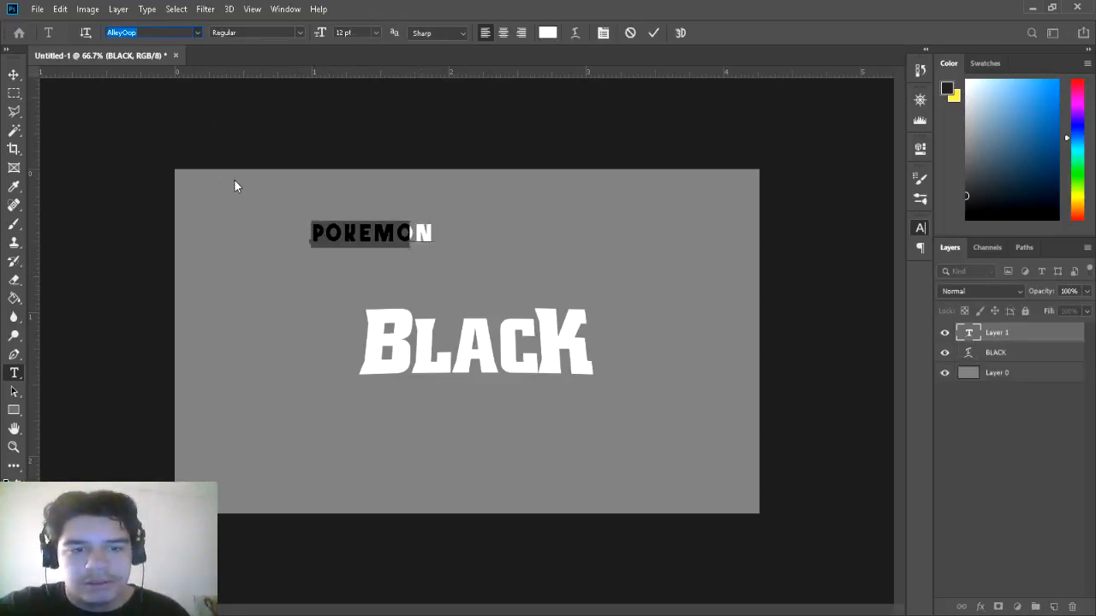
{"action": "left_click", "coordinate": [15, 75]}
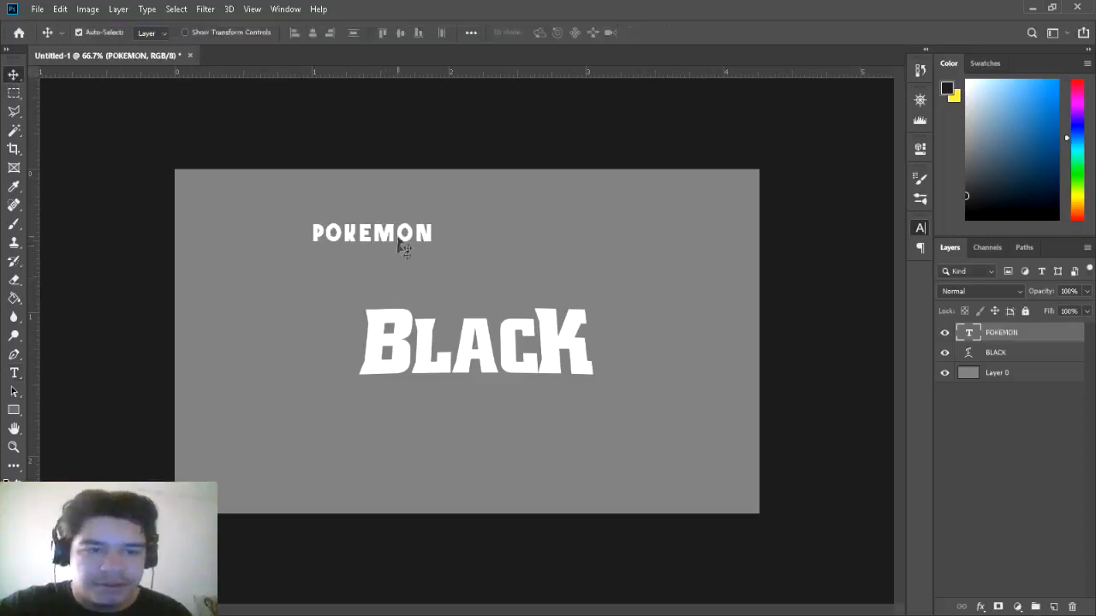
{"action": "left_click_drag", "start_coordinate": [396, 242], "coordinate": [573, 242]}
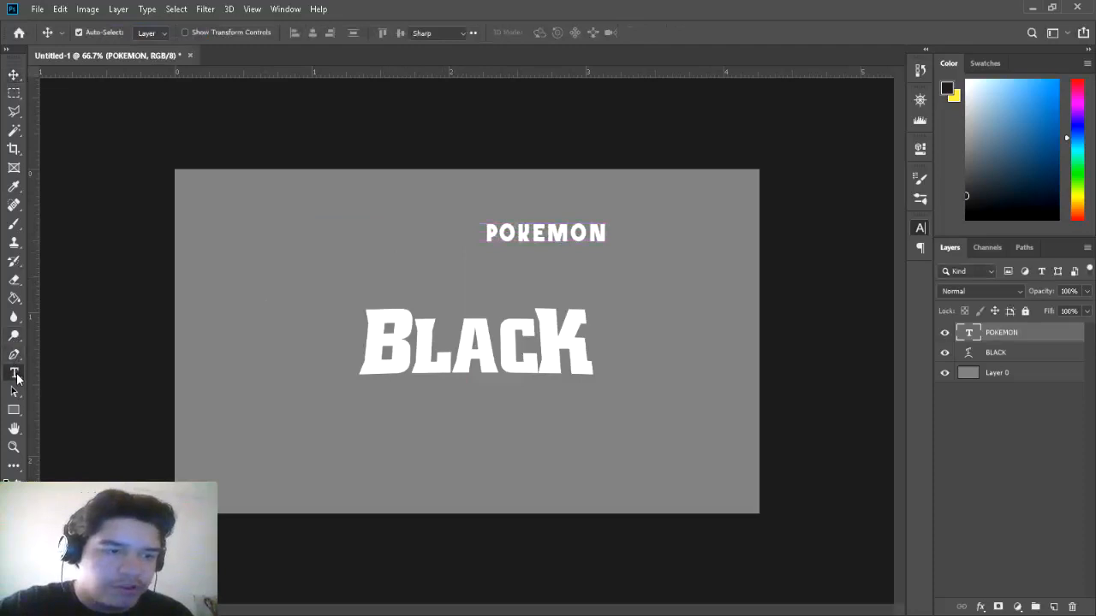
- Change the POKEMON text's font back to AlleyOop to match the word BLACK
{"action": "left_click", "coordinate": [14, 373]}
{"action": "double_click", "coordinate": [597, 239]}
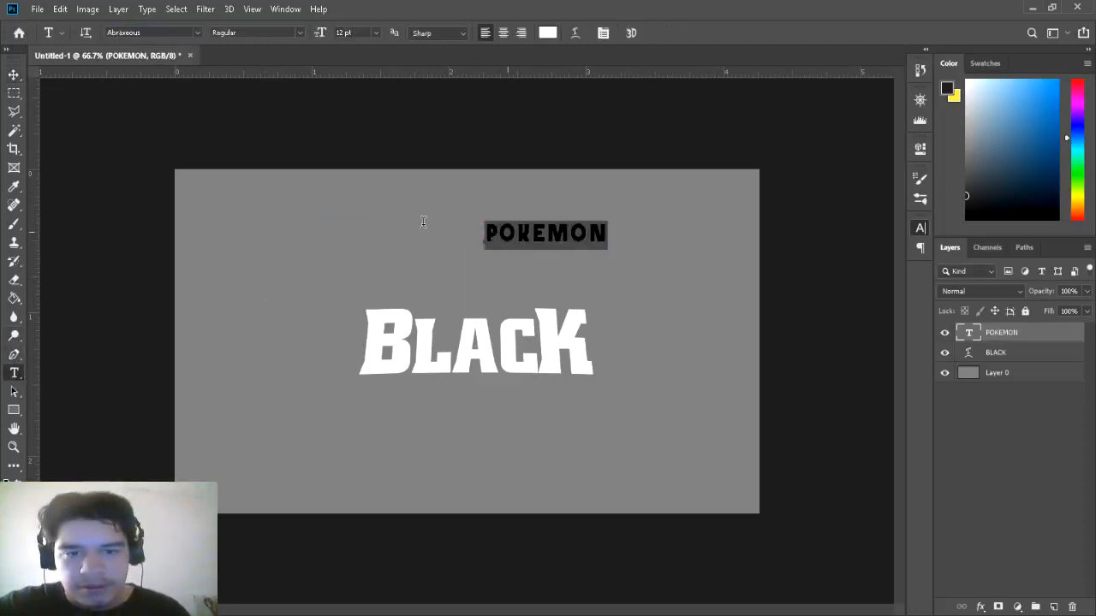
{"action": "left_click", "coordinate": [191, 35]}
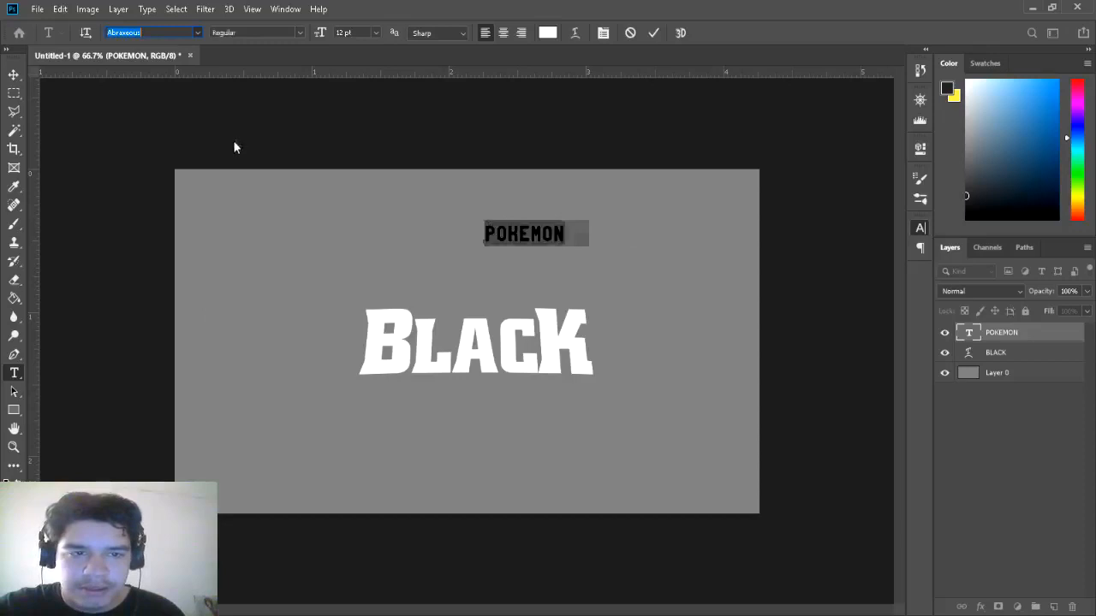
{"action": "left_click", "coordinate": [258, 89]}
- Scale the POKEMON text proportionally to about 120% and centre it directly above BLACK, level with the tops of B and K
{"action": "left_click", "coordinate": [13, 75]}
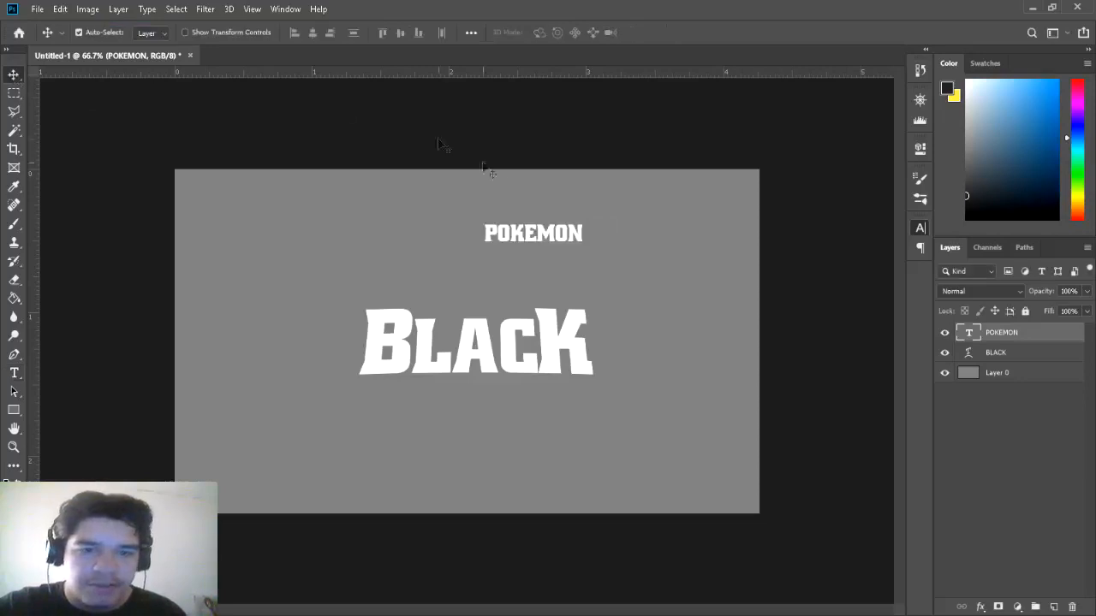
{"action": "left_click_drag", "start_coordinate": [542, 239], "coordinate": [482, 315]}
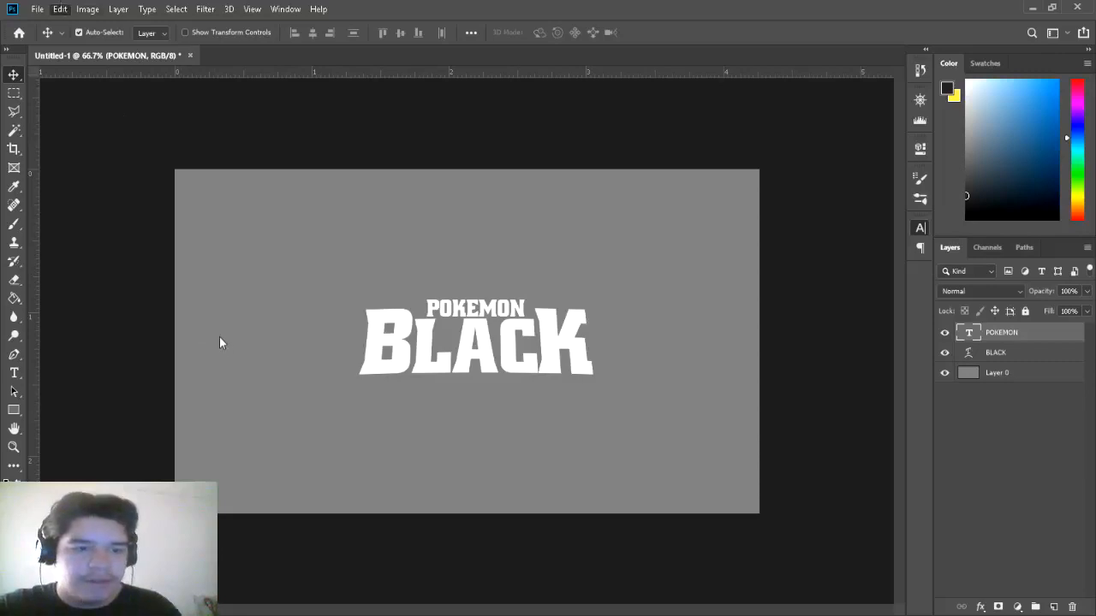
{"action": "key", "text": "ctrl+t"}
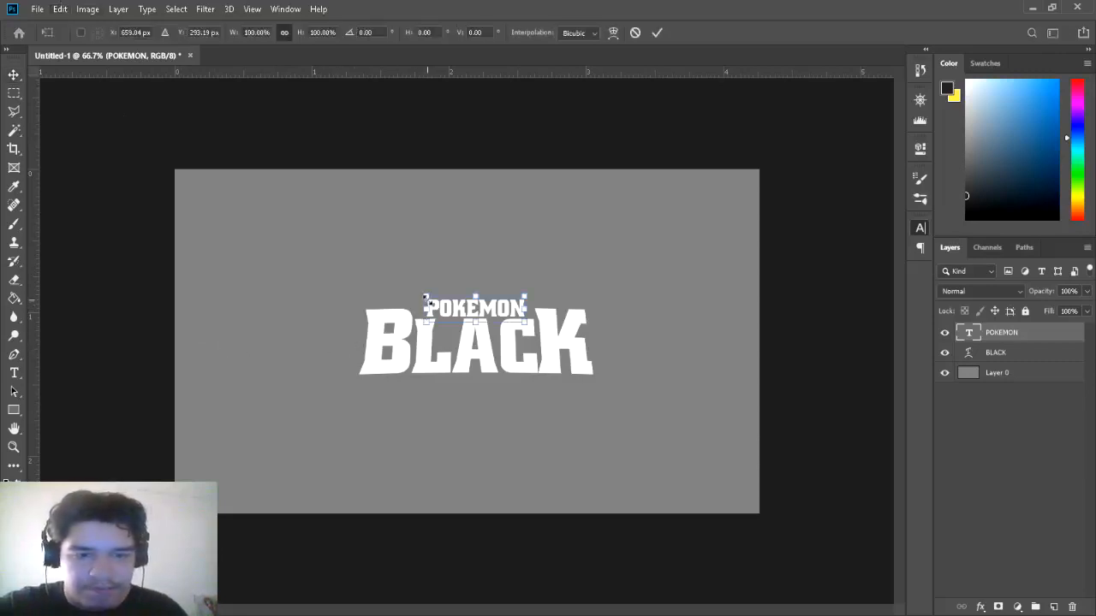
{"action": "left_click_drag", "start_coordinate": [424, 297], "coordinate": [416, 294]}
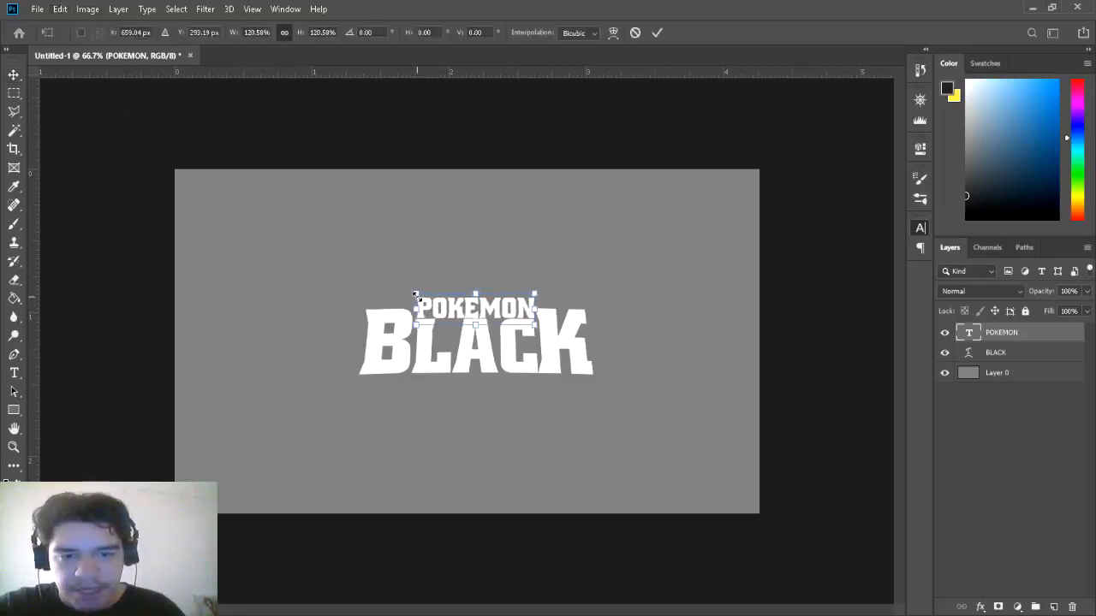
{"action": "key", "text": "Return"}
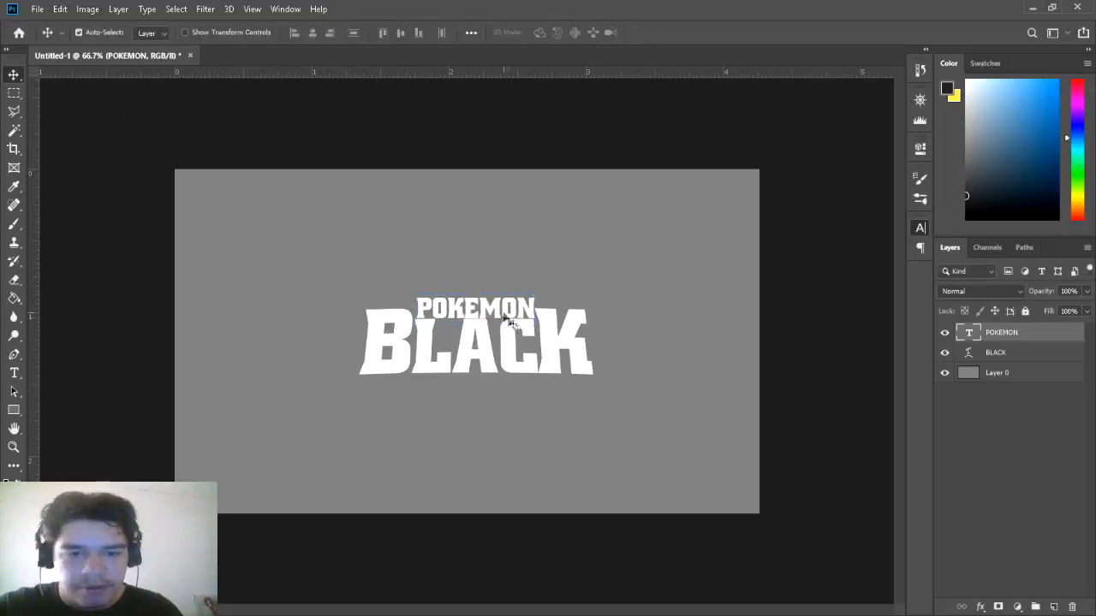
{"action": "left_click_drag", "start_coordinate": [502, 313], "coordinate": [500, 302]}
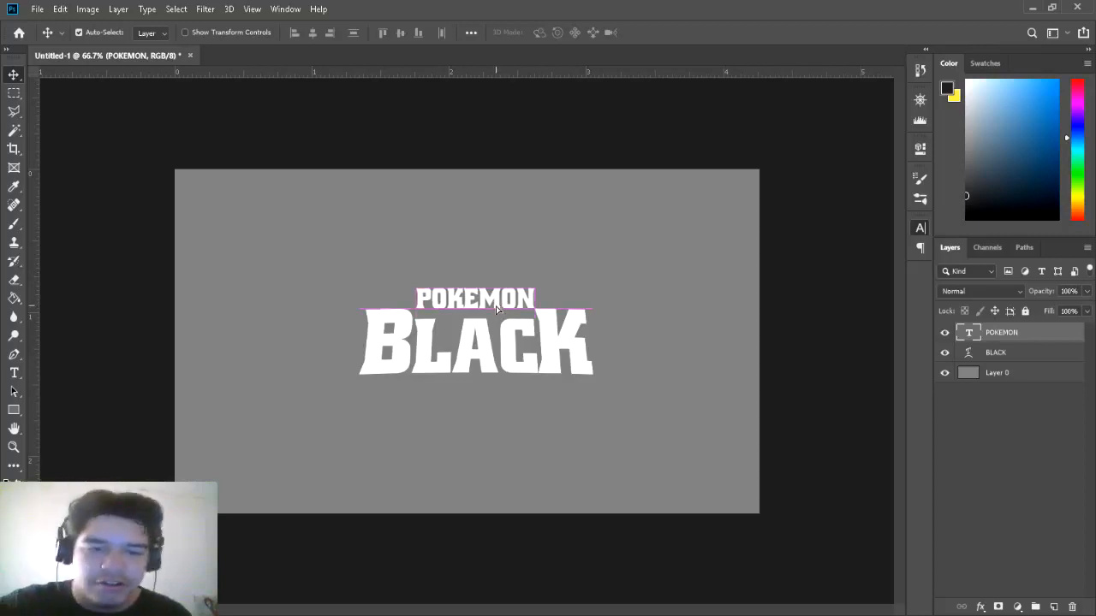
{"action": "left_click_drag", "start_coordinate": [496, 306], "coordinate": [499, 305]}
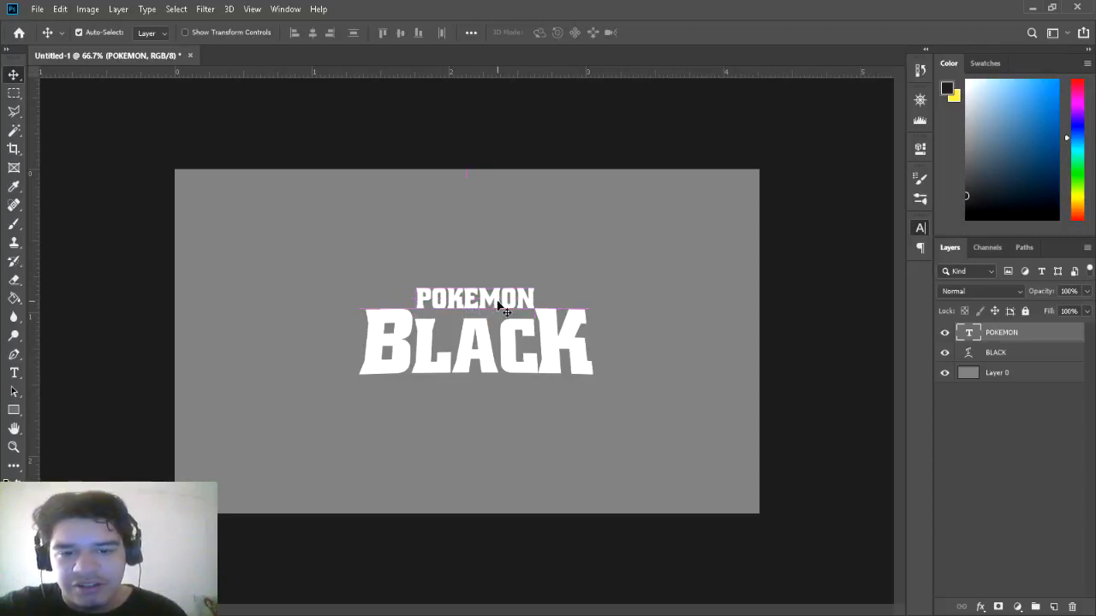
- Convert the BLACK text layer to a shape and give it a black 1 px stroke
{"action": "left_click", "coordinate": [993, 353]}
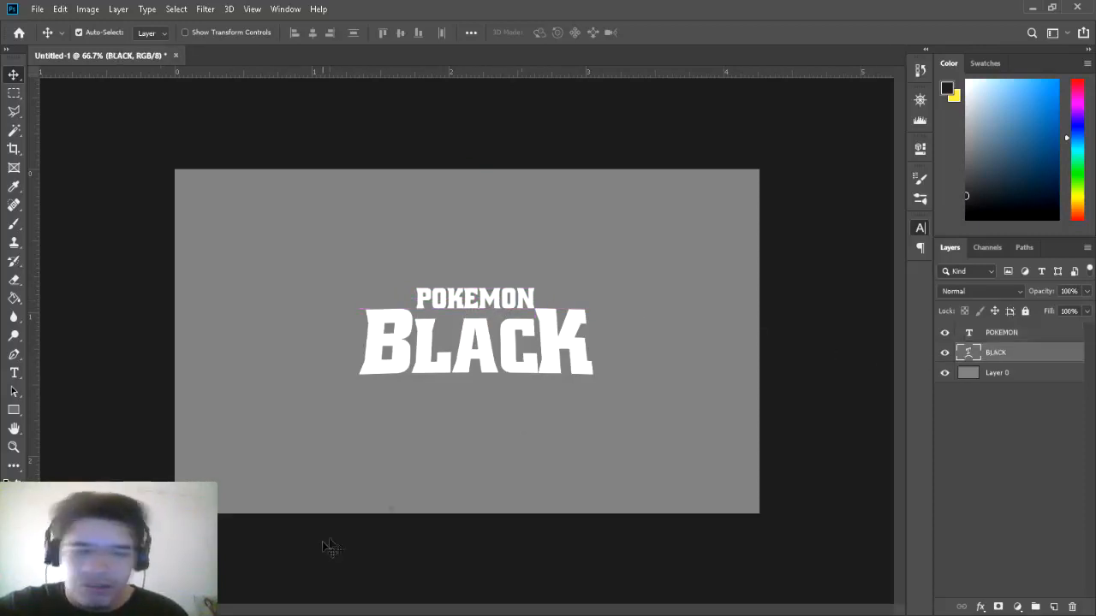
{"action": "left_click", "coordinate": [13, 354]}
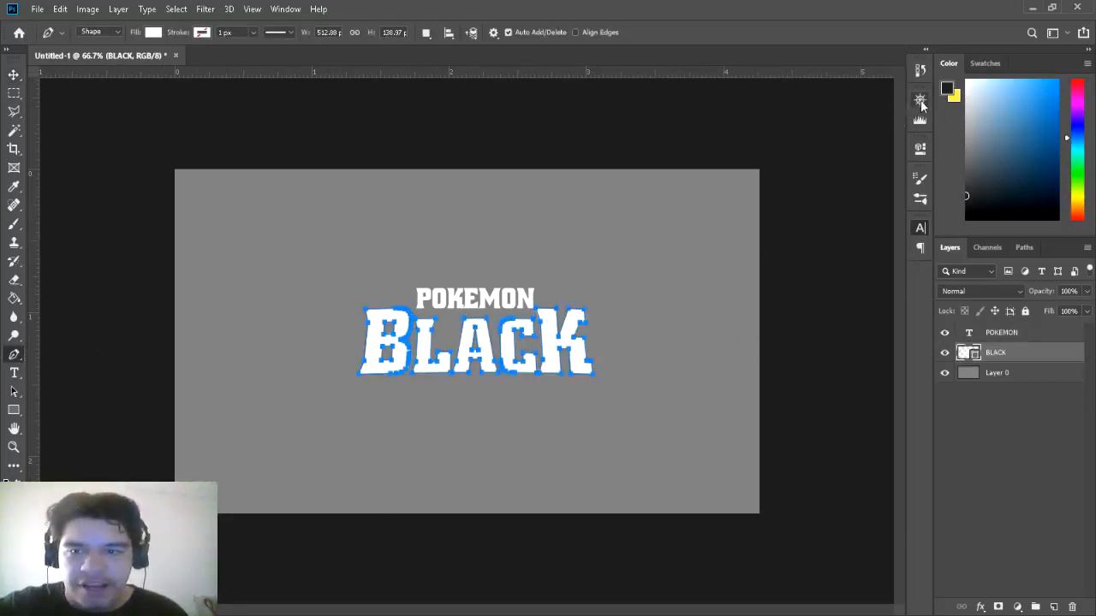
{"action": "key", "text": "ctrl+plus"}
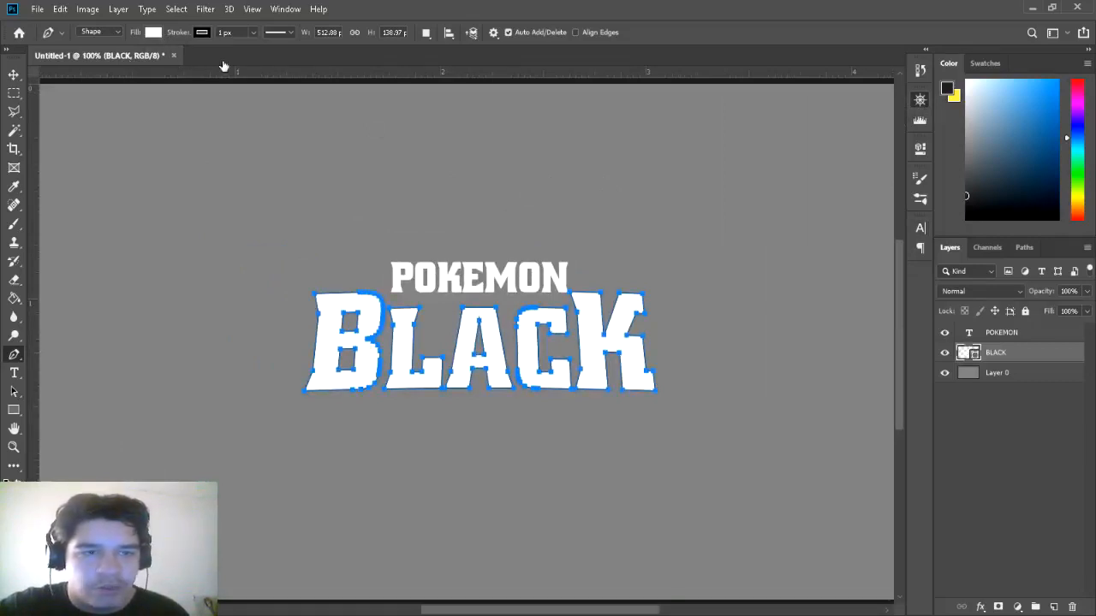
{"action": "key", "text": "i"}
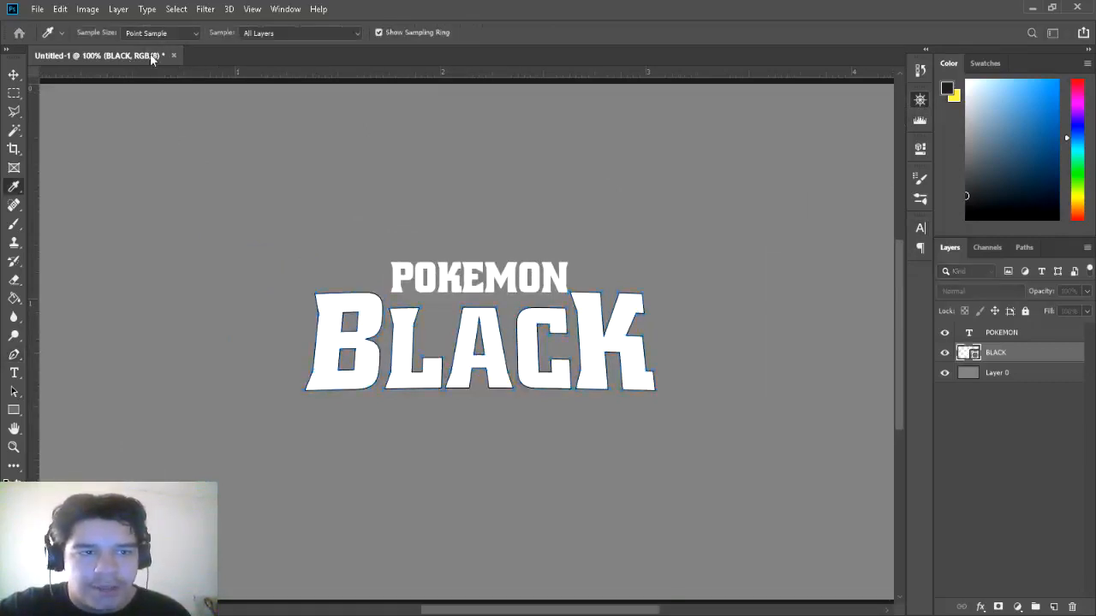
{"action": "key", "text": "p"}
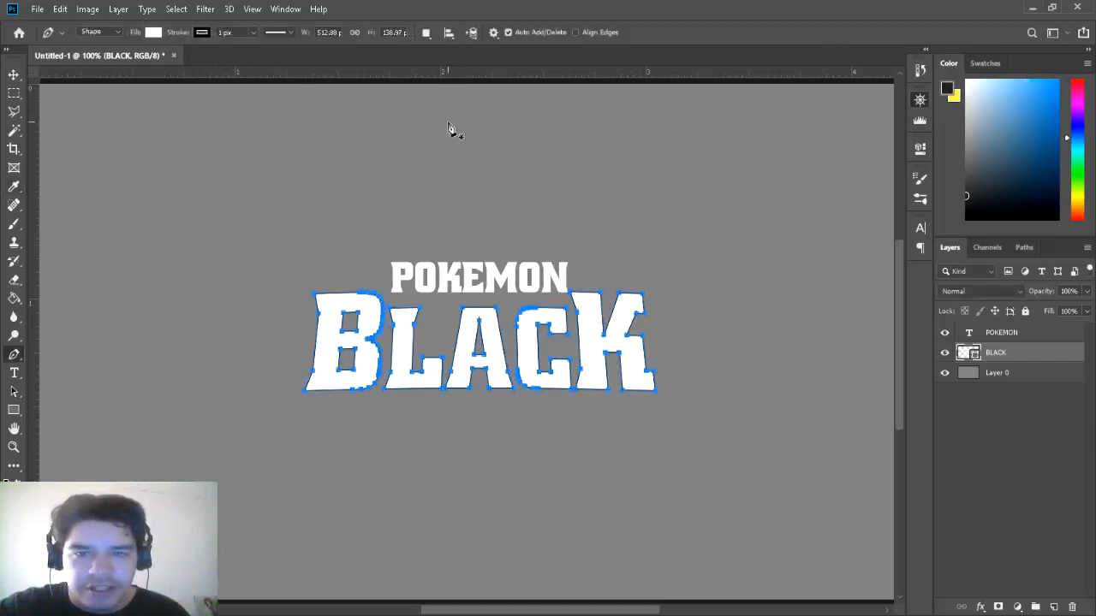
- Fill the BLACK shape with a vertical gradient running from white at the top to dark navy at the base
{"action": "key", "text": "ctrl+z"}
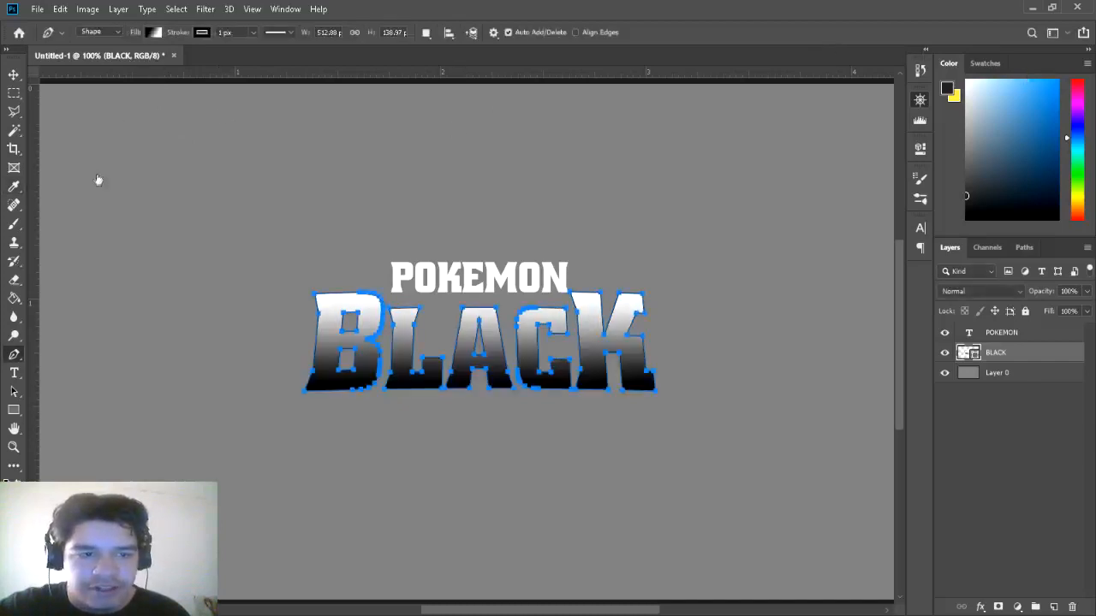
{"action": "key", "text": "i"}
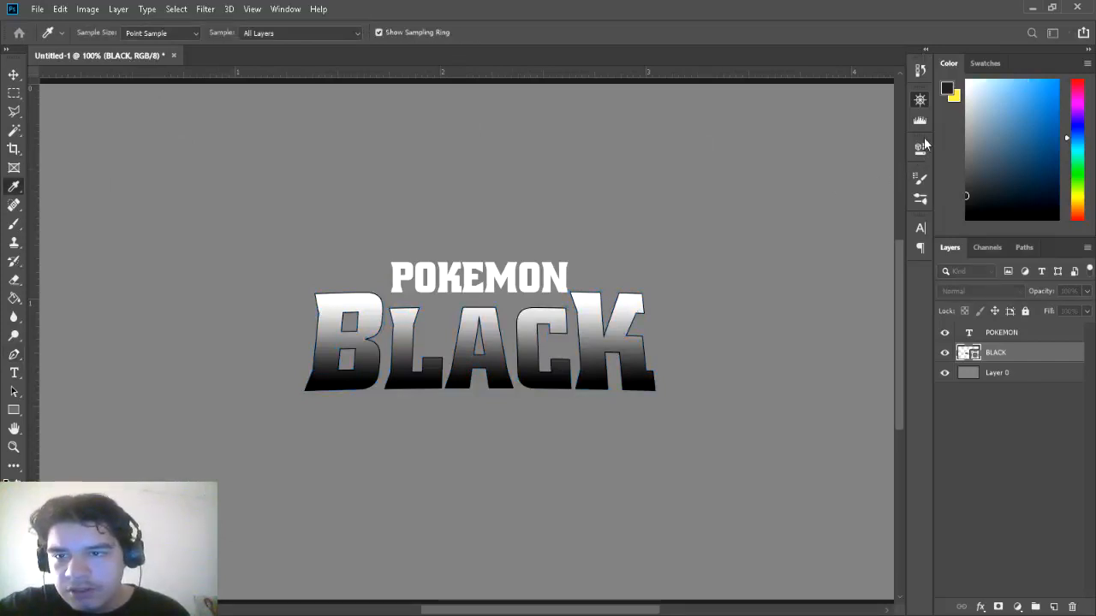
{"action": "left_click_drag", "start_coordinate": [804, 184], "coordinate": [781, 207]}
{"action": "key", "text": "p"}
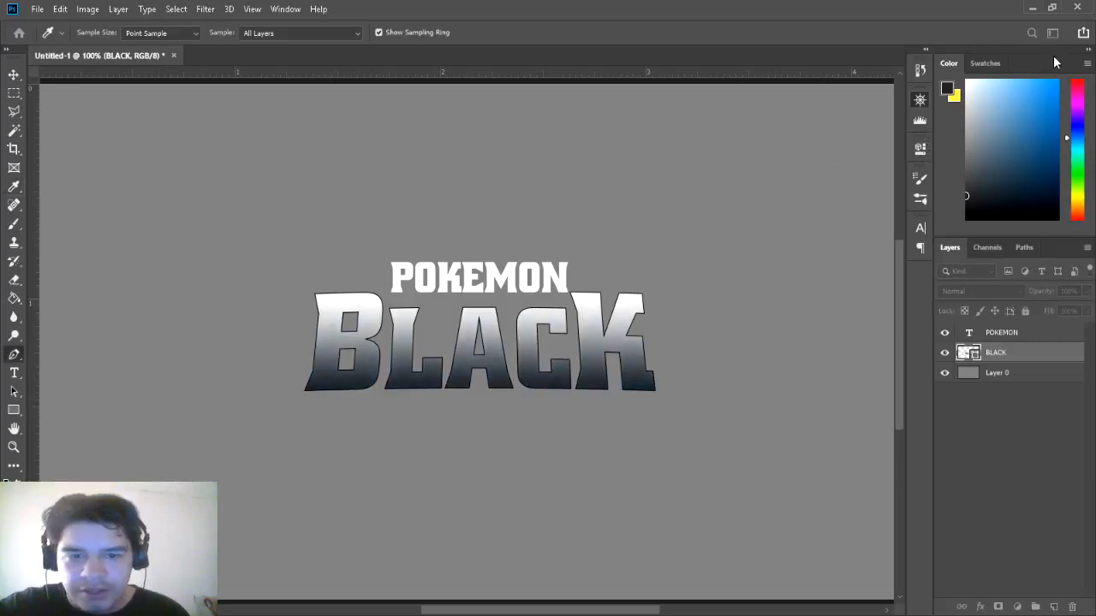
- Recolour the BLACK shape's gradient to run from medium blue at the top to near-black navy at the base
{"action": "key", "text": "i"}
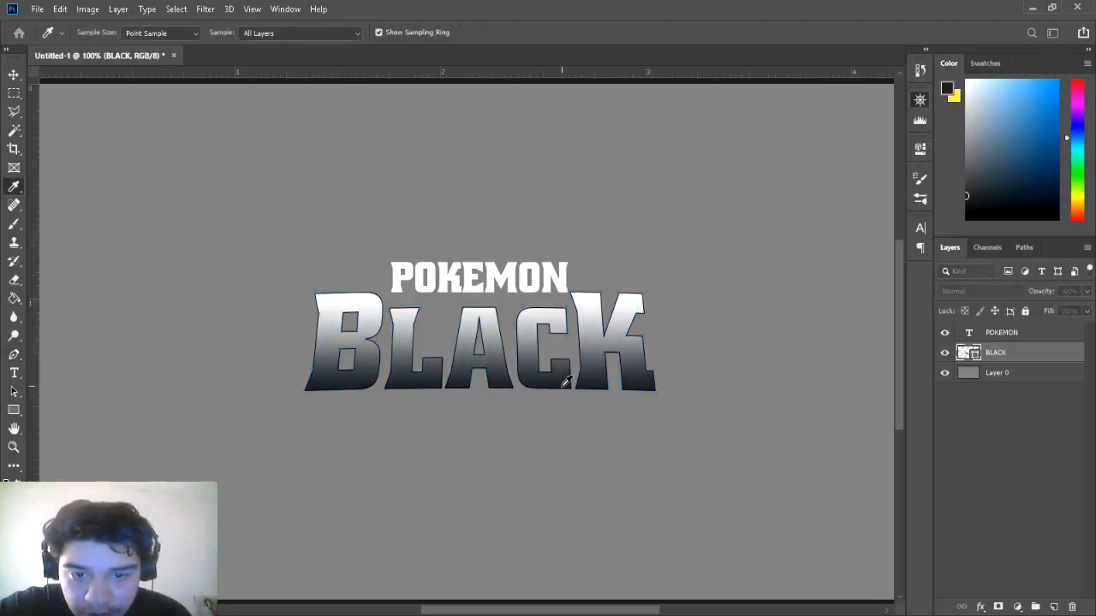
{"action": "key", "text": "alt+BackSpace"}
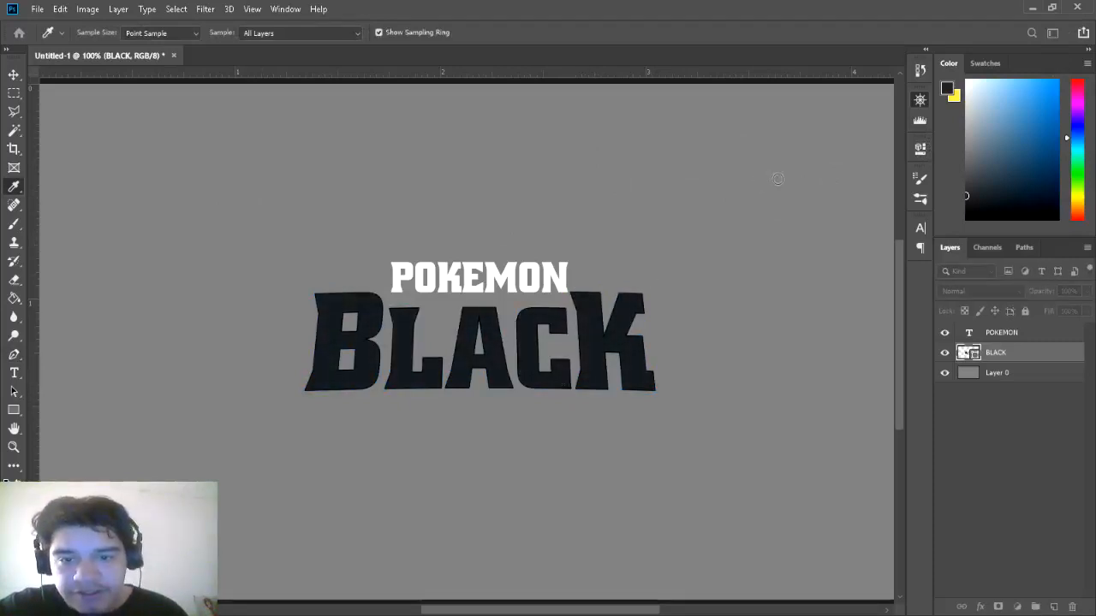
{"action": "key", "text": "ctrl+z"}
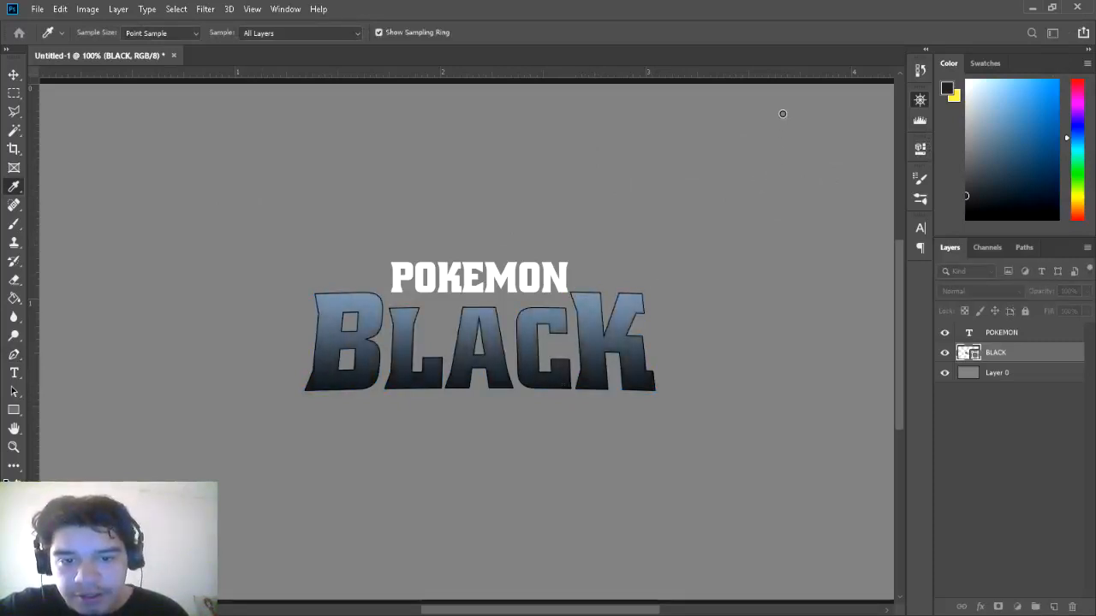
{"action": "left_click_drag", "start_coordinate": [788, 112], "coordinate": [842, 130]}
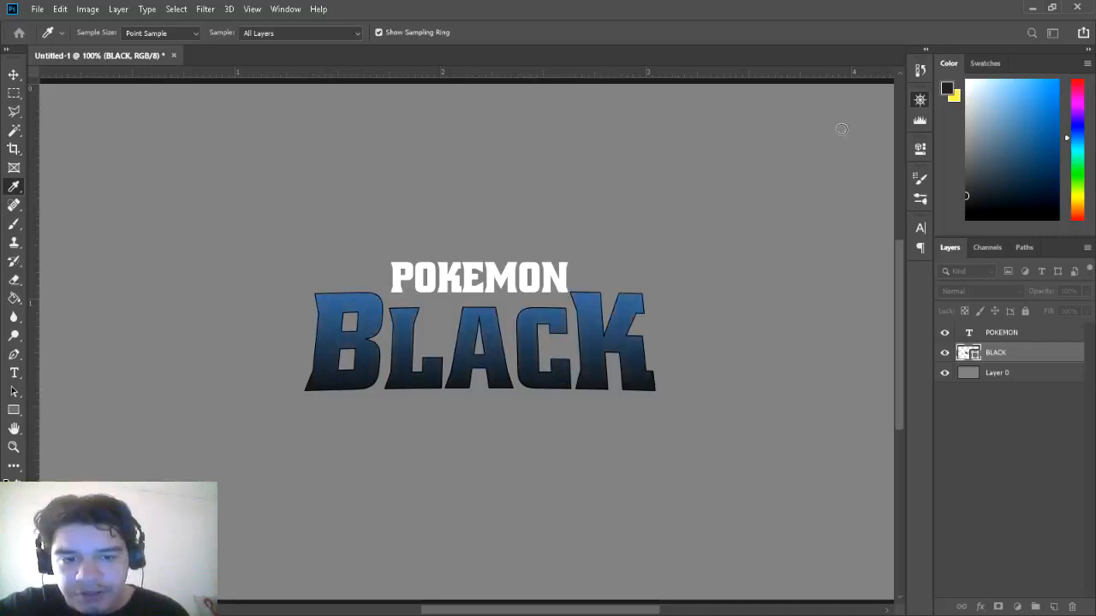
{"action": "key", "text": "p"}
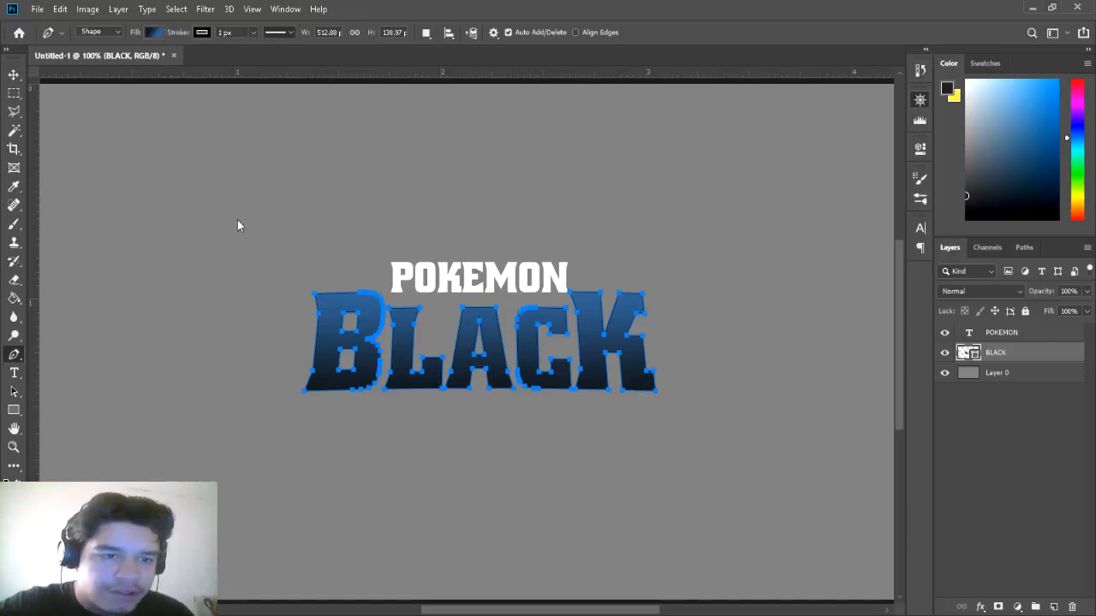
- Set the BLACK shape's black stroke width to 10 px
{"action": "left_click", "coordinate": [220, 32]}
{"action": "type", "text": "10"}
{"action": "key", "text": "Return"}
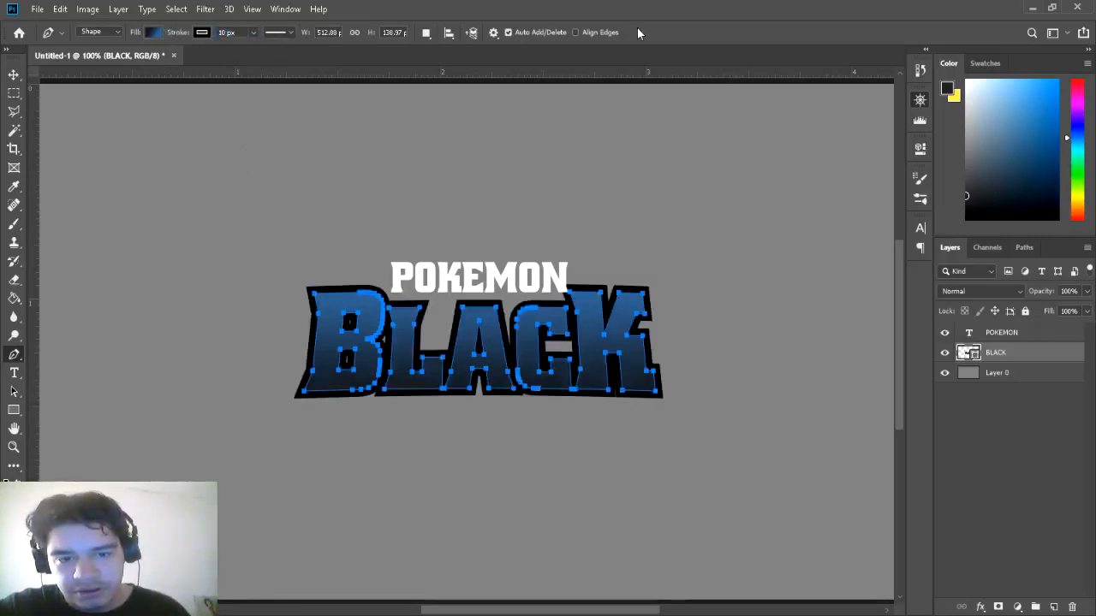
{"action": "key", "text": "i"}
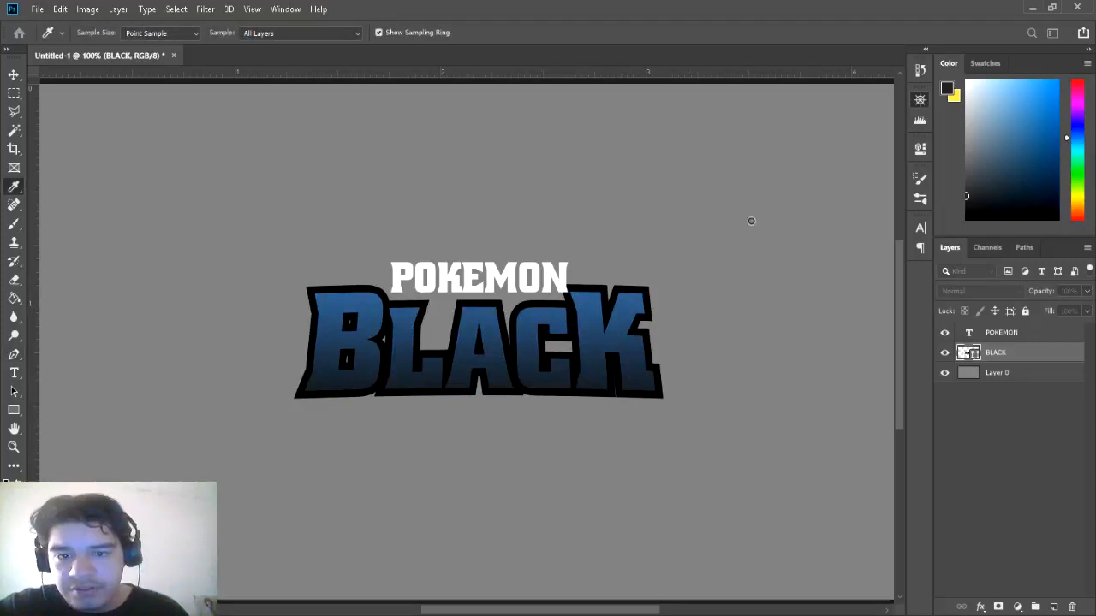
{"action": "key", "text": "p"}
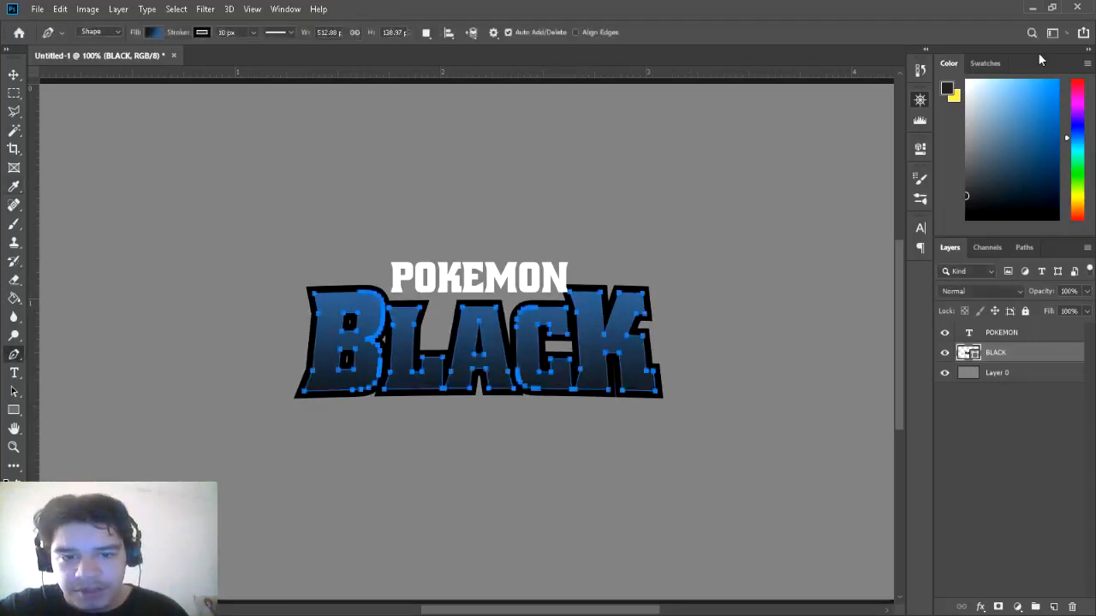
{"action": "left_click", "coordinate": [13, 75]}
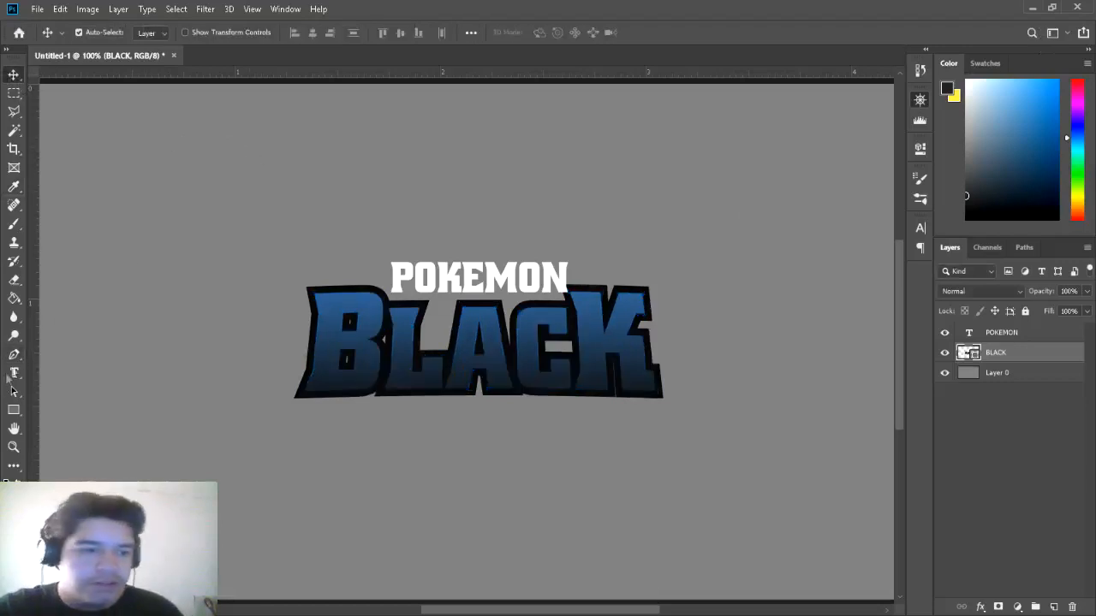
- Convert the POKEMON text layer to a shape and fill it with a vertical white-to-black gradient
{"action": "left_click", "coordinate": [14, 353]}
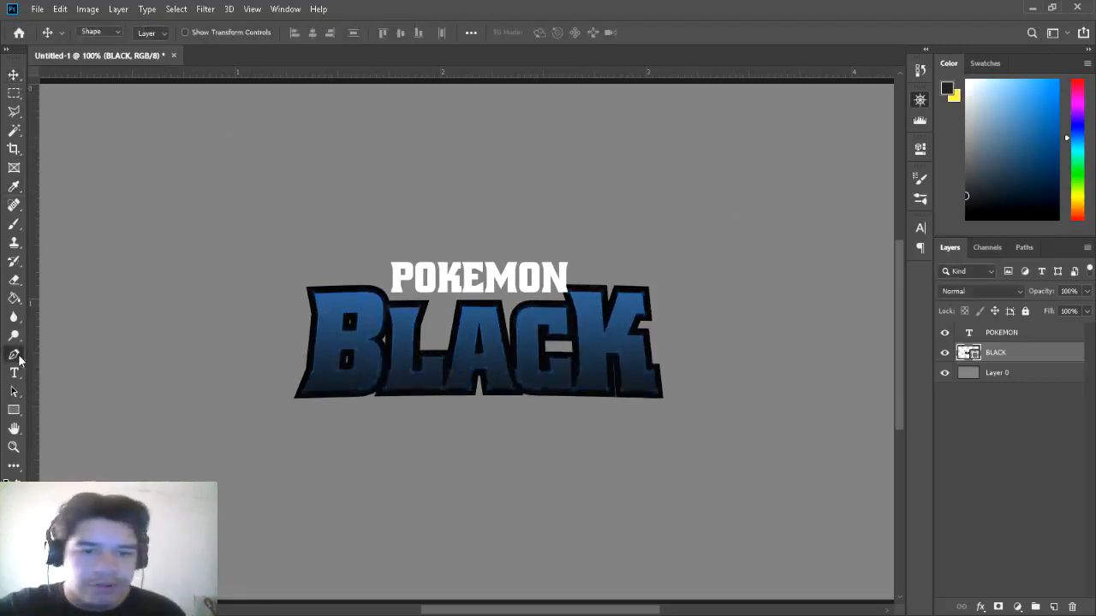
{"action": "left_click", "coordinate": [989, 333]}
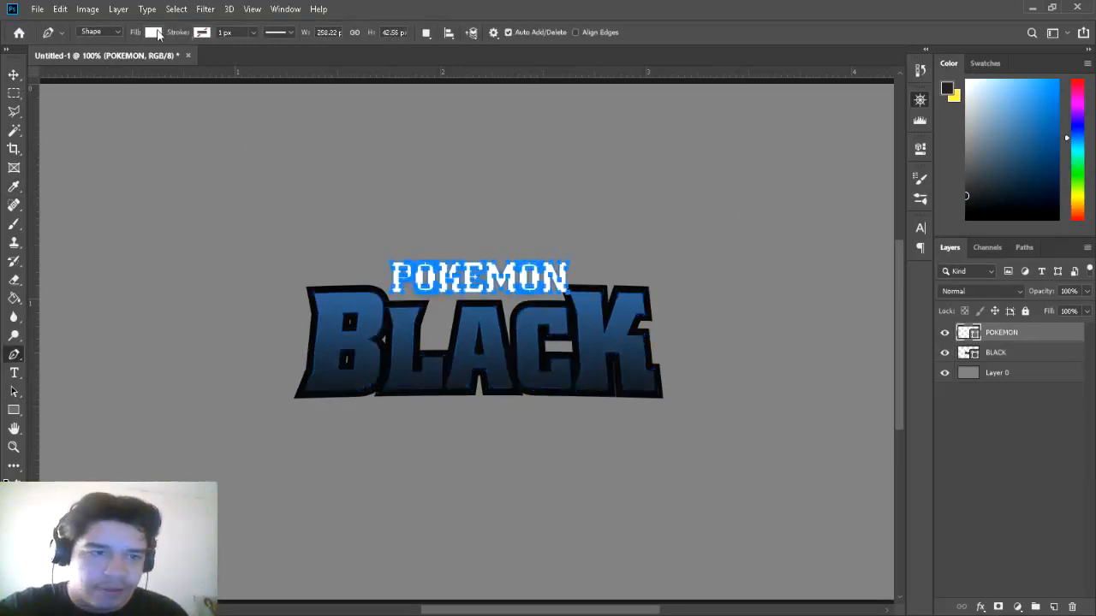
{"action": "key", "text": "i"}
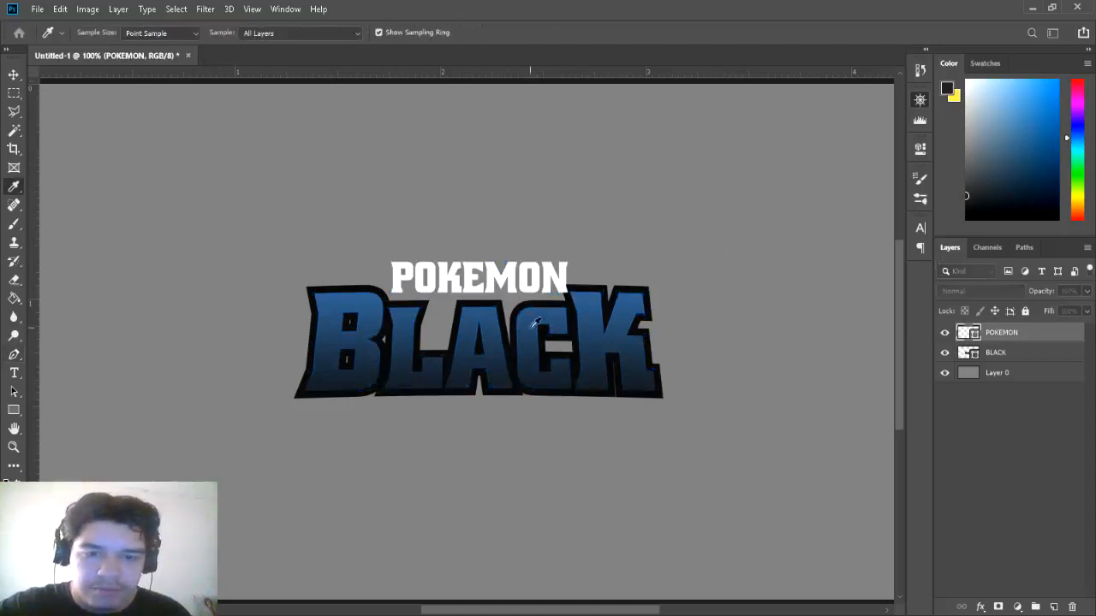
{"action": "key", "text": "p"}
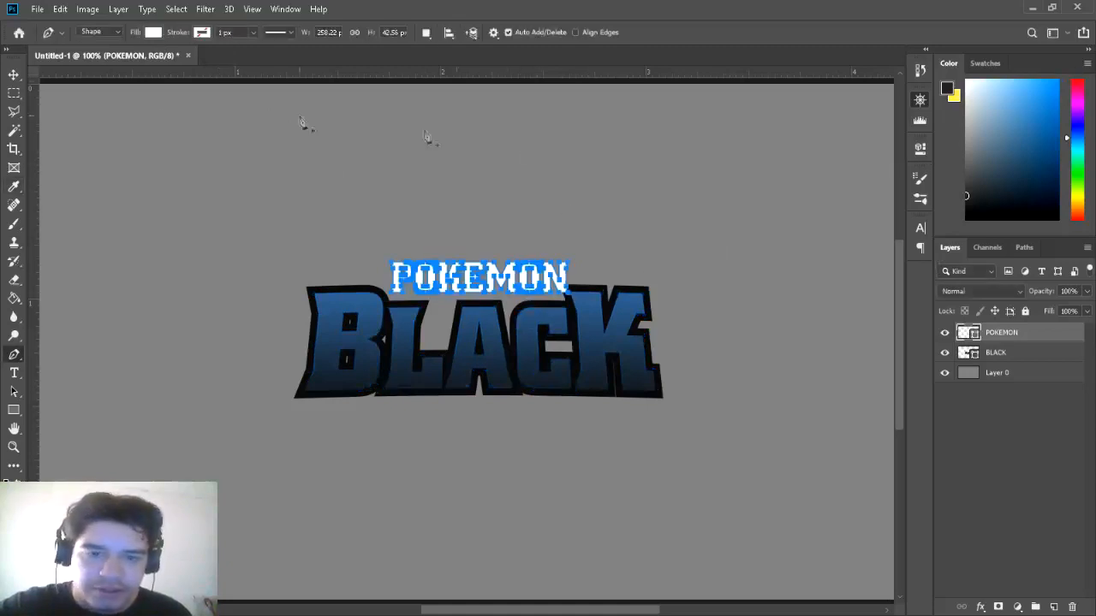
{"action": "key", "text": "ctrl+z"}
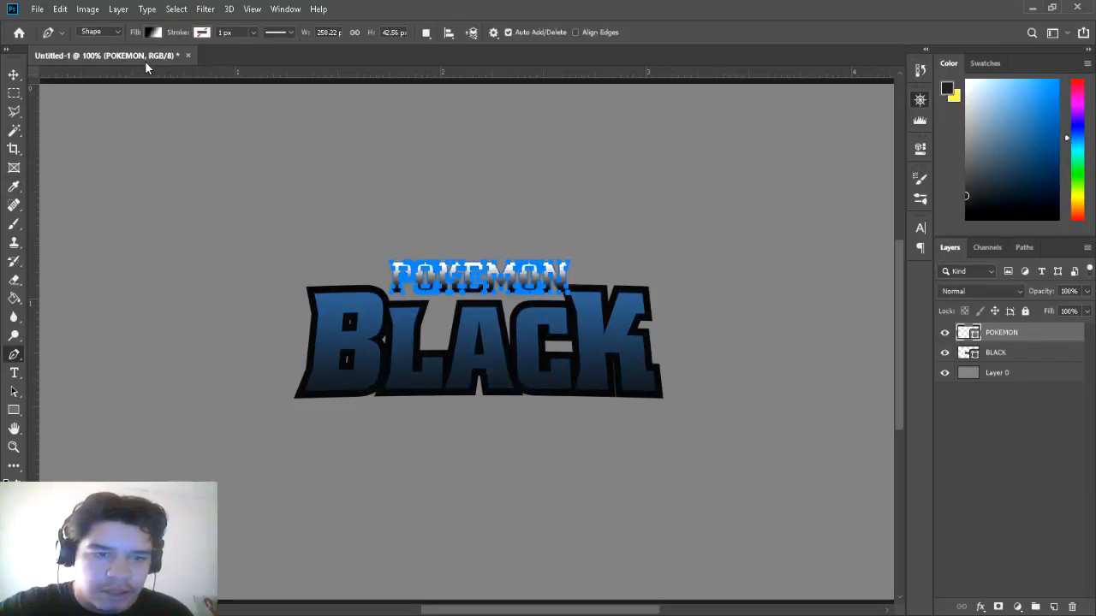
- Recolour the POKEMON shape's gradient to run from yellow at the top to blue at the base
{"action": "key", "text": "i"}
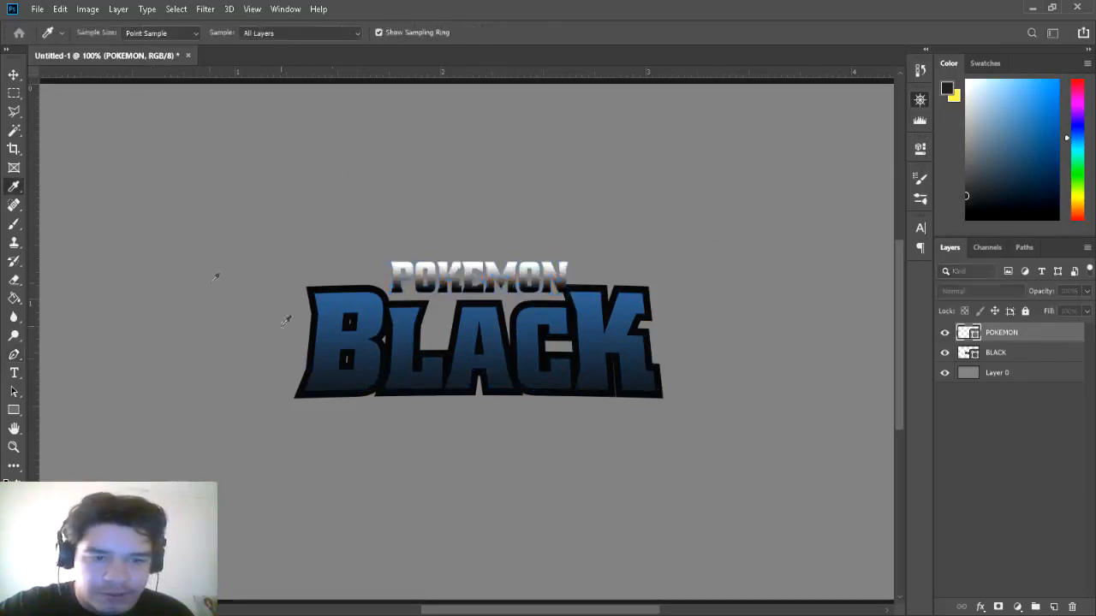
{"action": "left_click", "coordinate": [414, 308]}
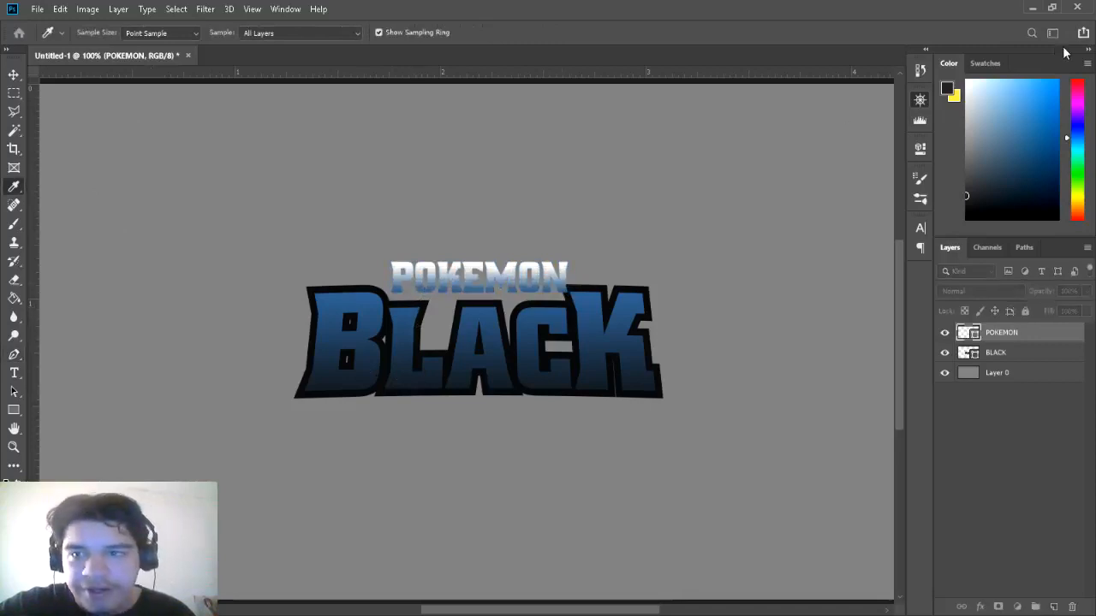
{"action": "key", "text": "p"}
{"action": "key", "text": "i"}
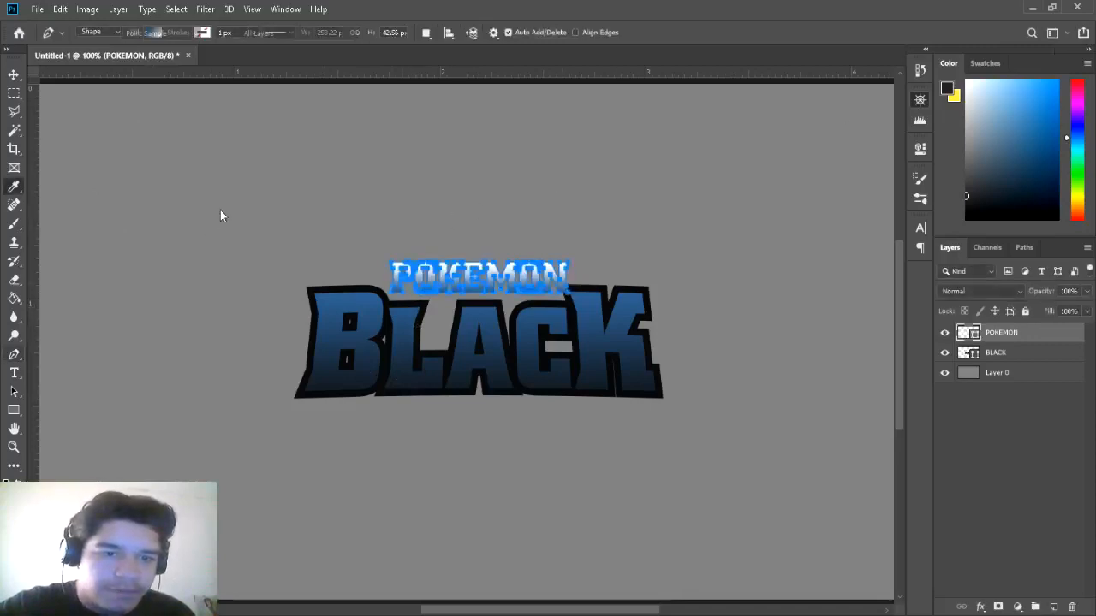
{"action": "left_click", "coordinate": [495, 303]}
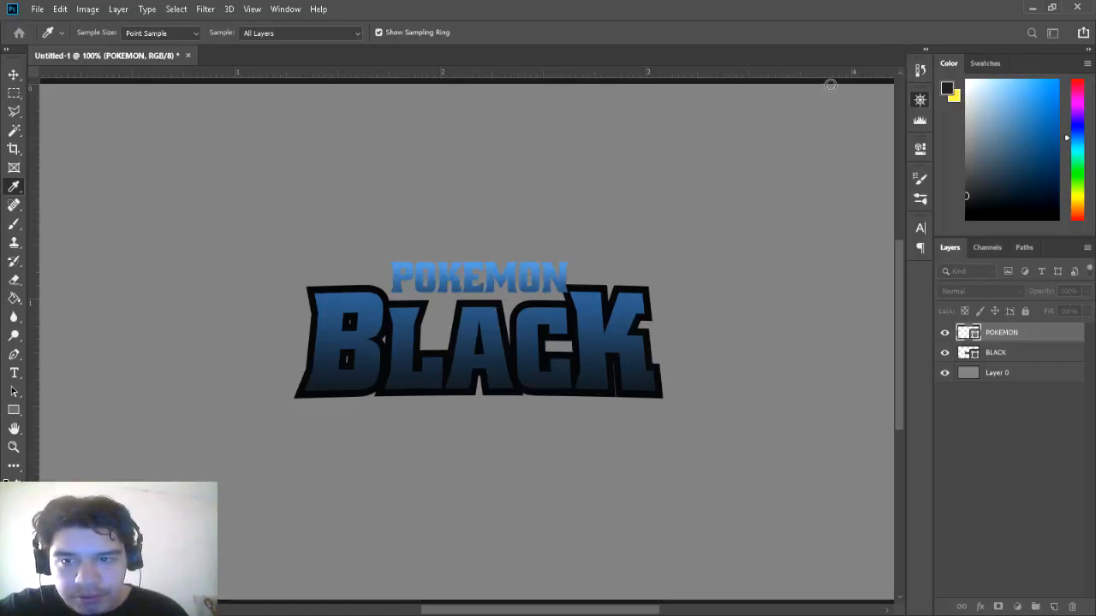
{"action": "left_click", "coordinate": [926, 212]}
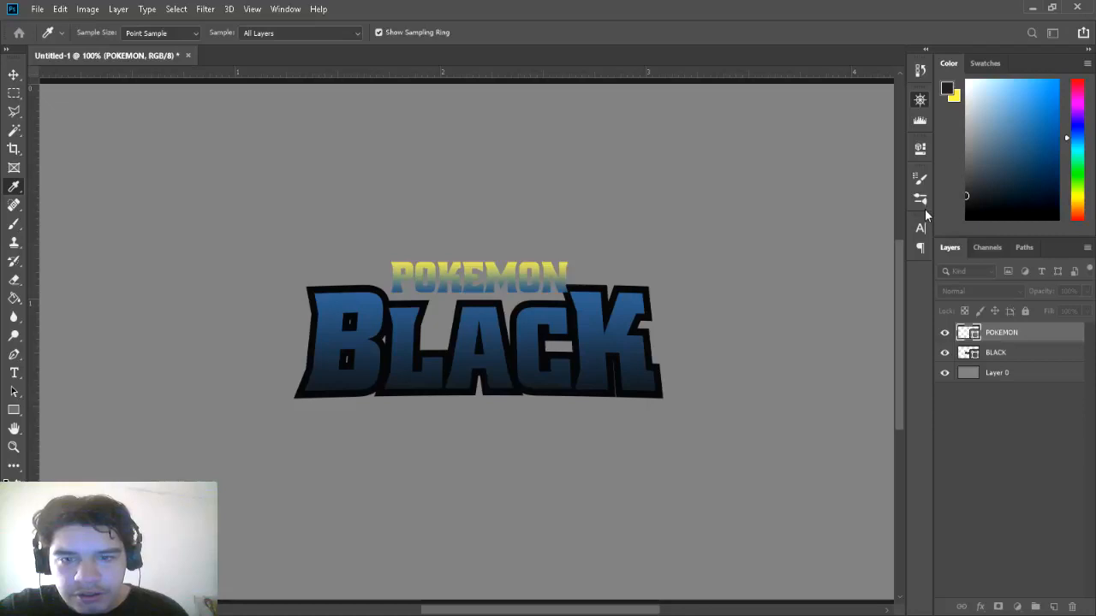
- Change the base colour of the POKEMON gradient to orange, with yellow at the top
{"action": "key", "text": "p"}
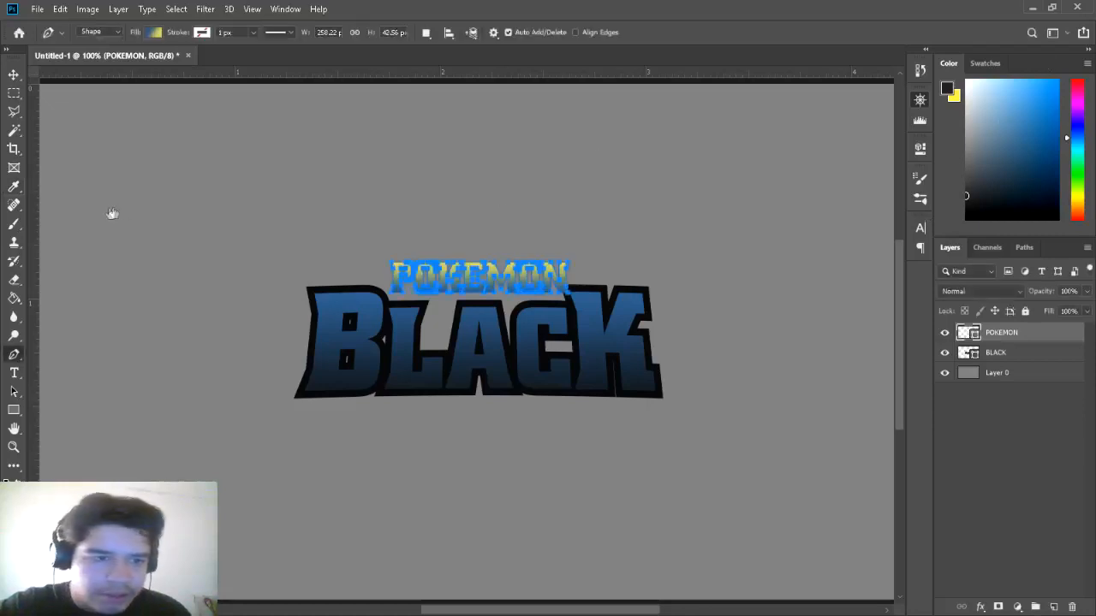
{"action": "key", "text": "i"}
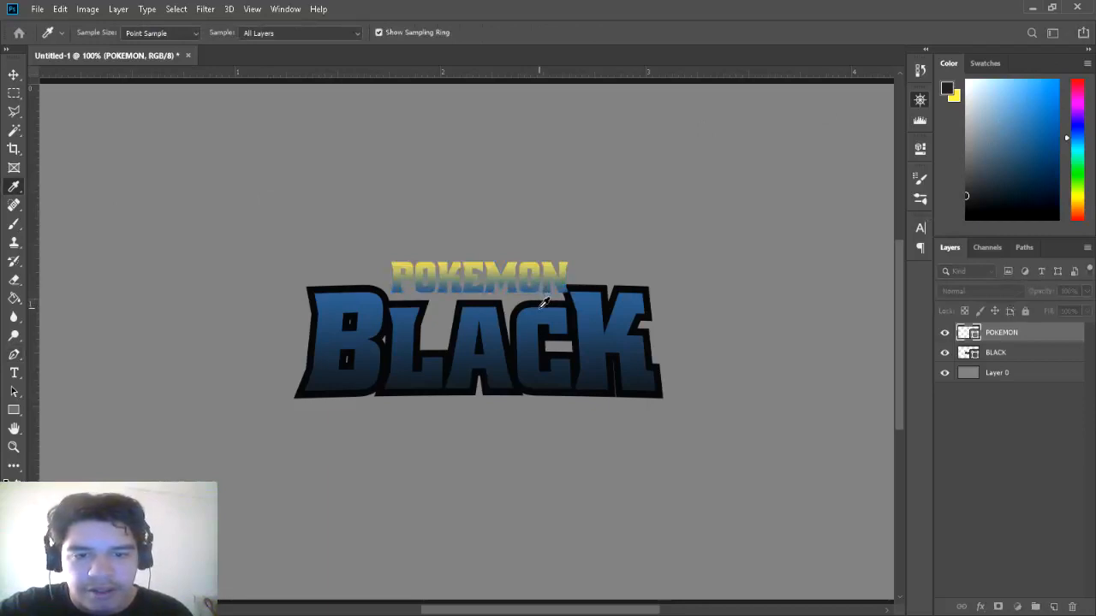
{"action": "key", "text": "ctrl+z"}
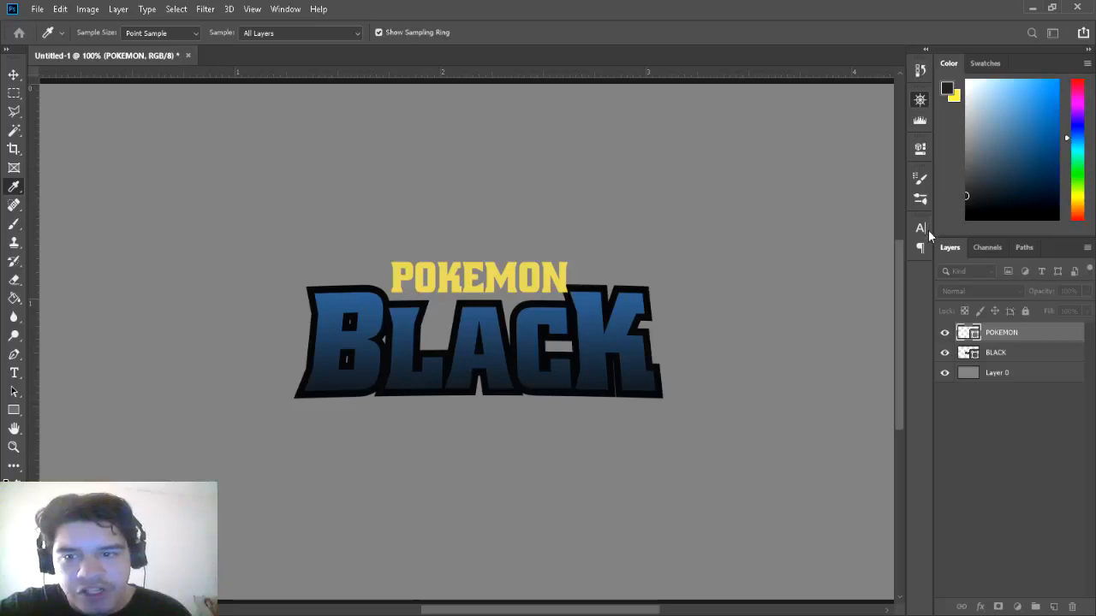
{"action": "key", "text": "ctrl+z"}
{"action": "key", "text": "ctrl+z"}
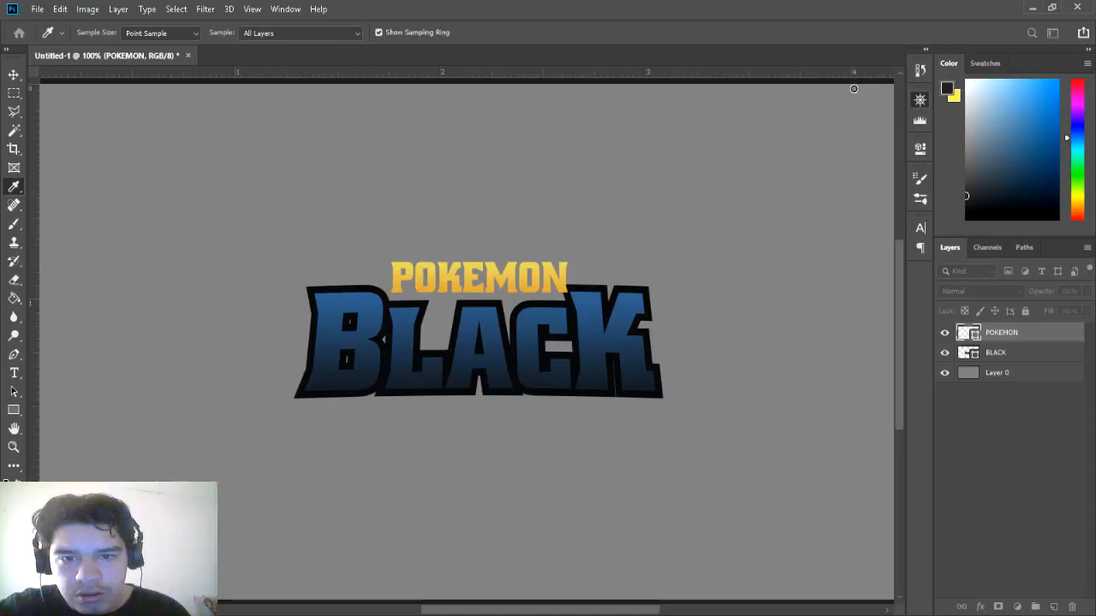
- Give the POKEMON shape a black stroke 10 px wide
{"action": "key", "text": "p"}
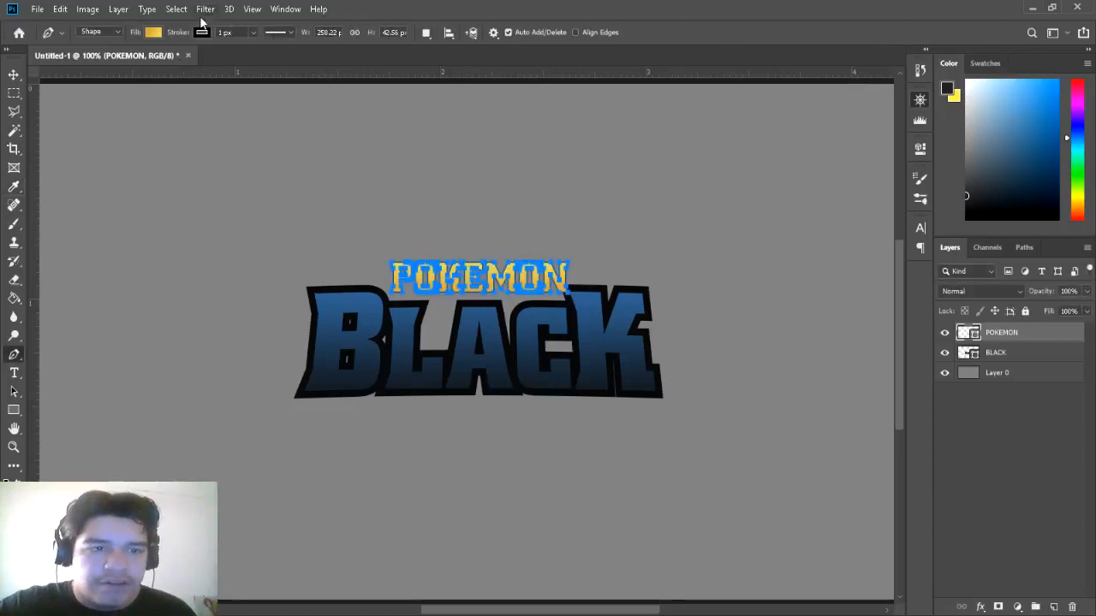
{"action": "key", "text": "i"}
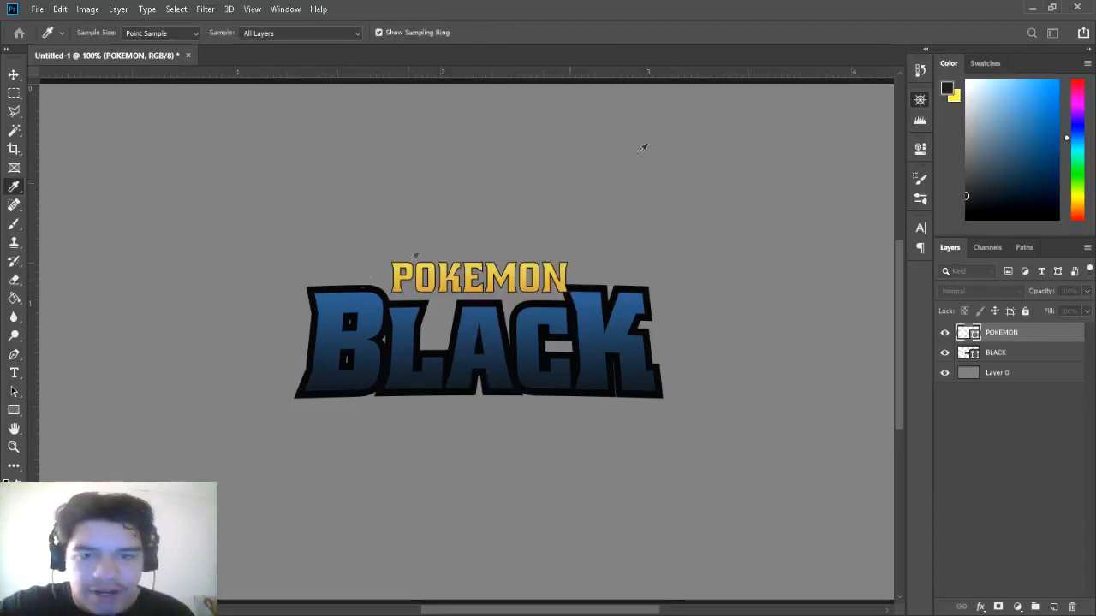
{"action": "key", "text": "p"}
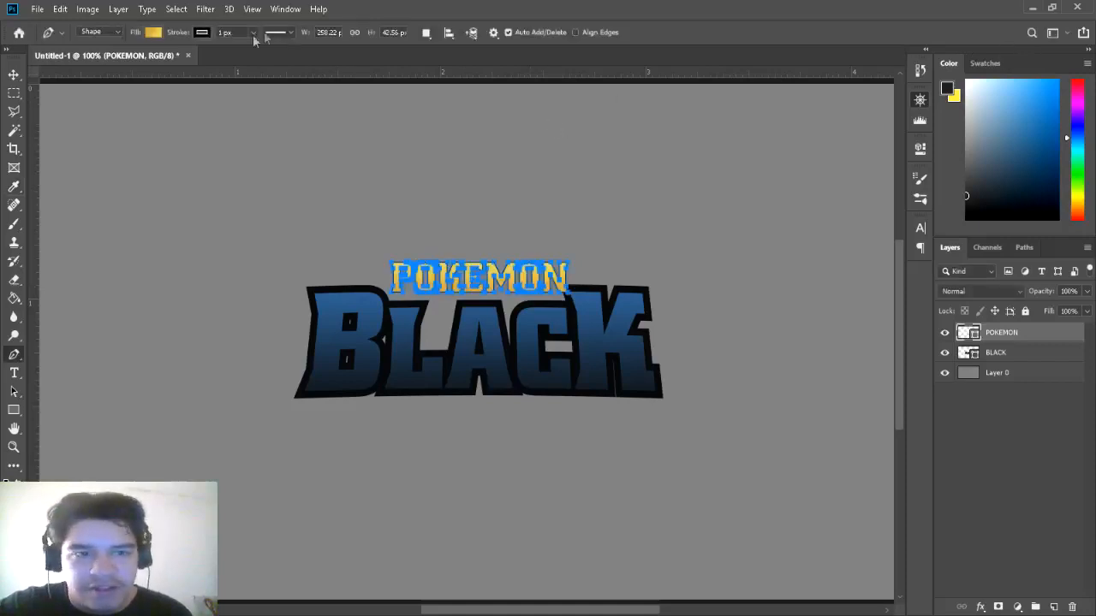
{"action": "left_click", "coordinate": [220, 32]}
{"action": "type", "text": "10"}
{"action": "key", "text": "Return"}
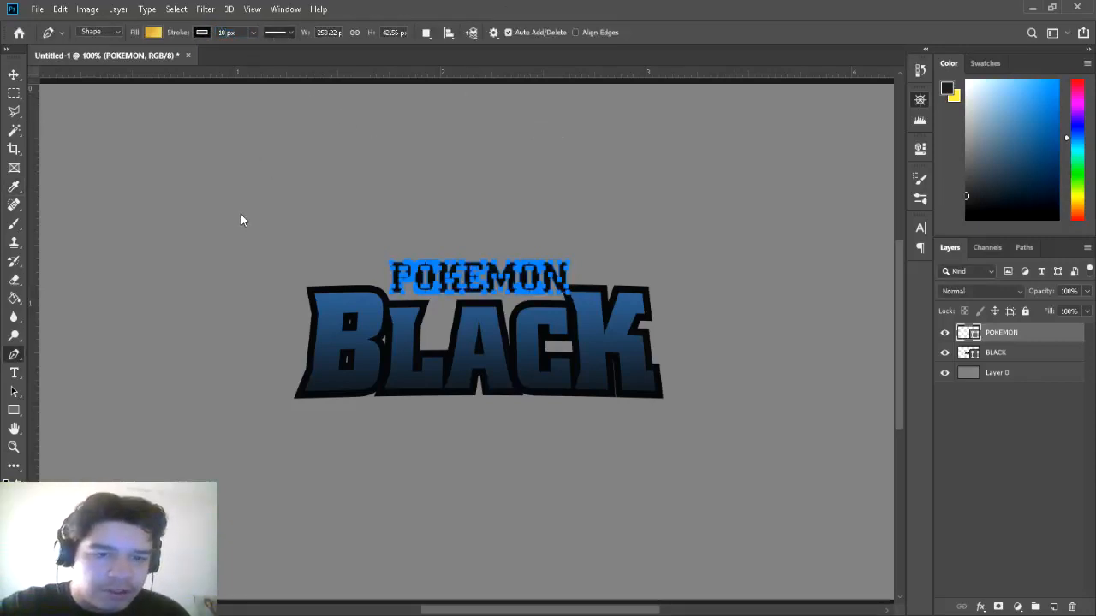
- Raise the POKEMON shape so that it sits centred just above BLACK, with its outline clear of the letters LAC
{"action": "left_click", "coordinate": [14, 76]}
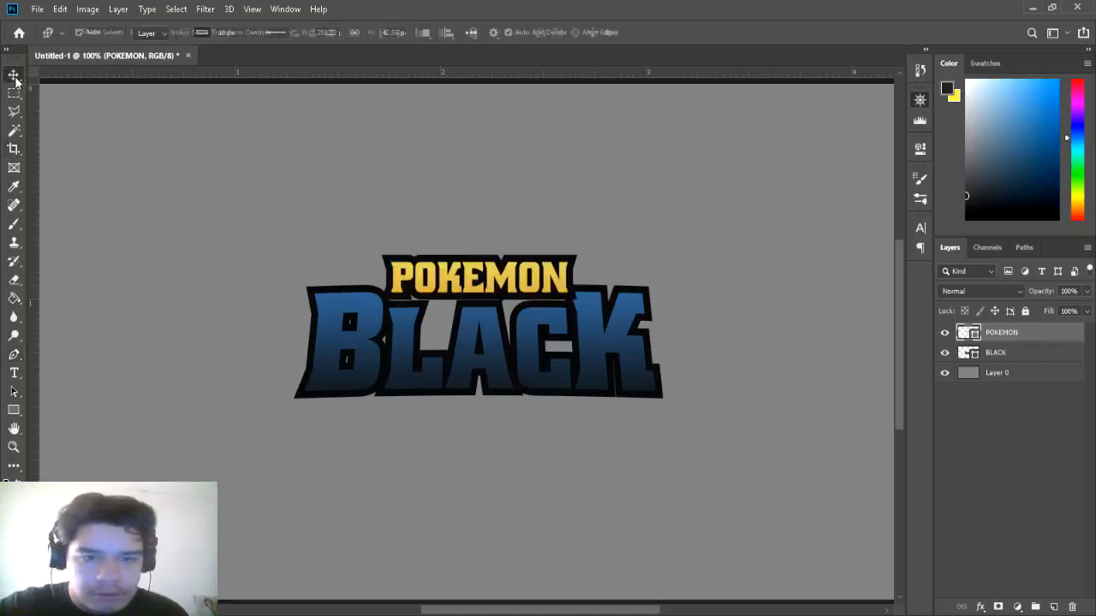
{"action": "left_click_drag", "start_coordinate": [517, 286], "coordinate": [512, 275]}
{"action": "key", "text": "Up"}
{"action": "key", "text": "Up"}
{"action": "key", "text": "Up"}
{"action": "key", "text": "Up"}
{"action": "key", "text": "Up"}
{"action": "key", "text": "Up"}
{"action": "key", "text": "Up"}
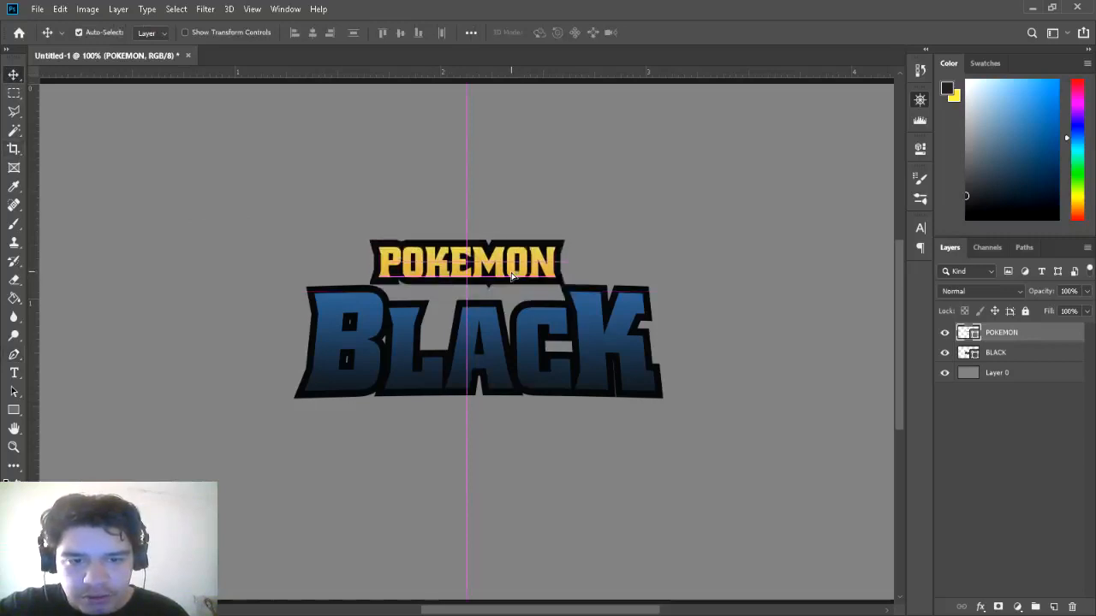
{"action": "left_click_drag", "start_coordinate": [511, 274], "coordinate": [528, 281]}
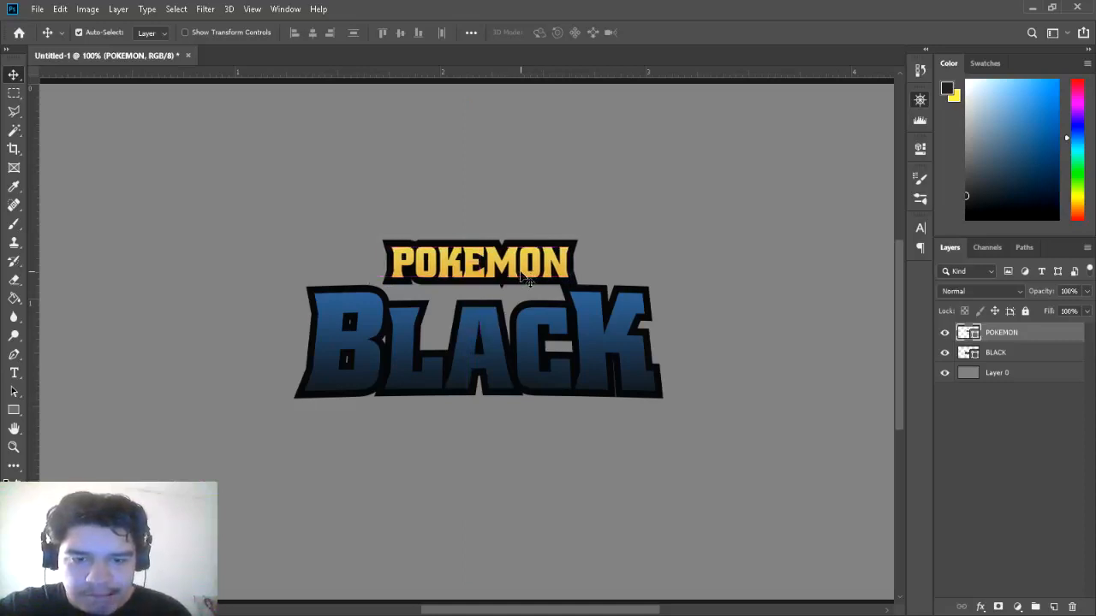
{"action": "left_click_drag", "start_coordinate": [520, 274], "coordinate": [522, 293]}
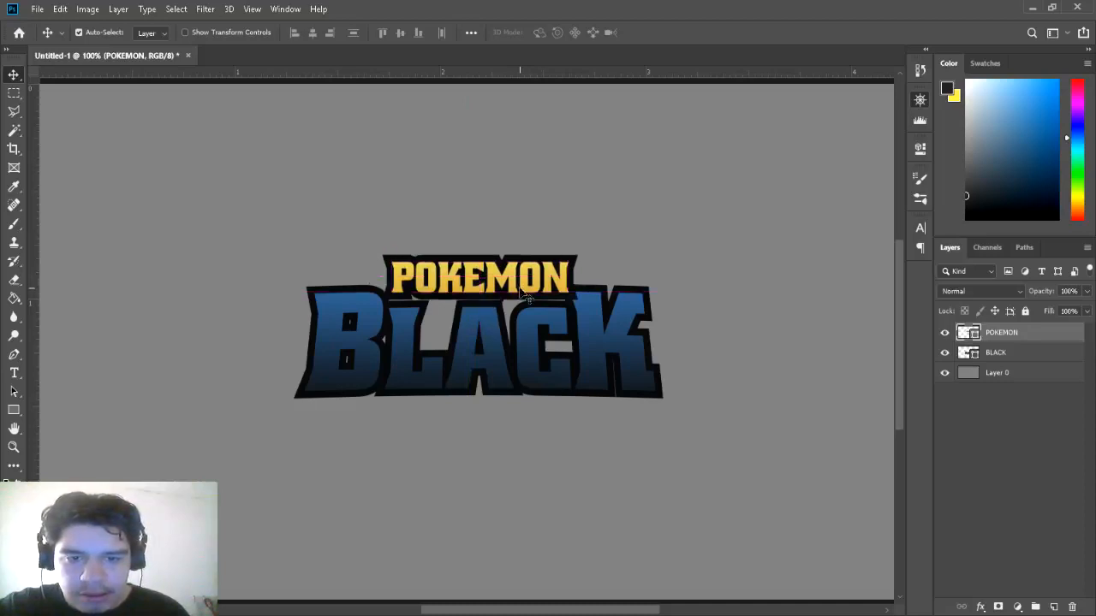
{"action": "mouse_move", "coordinate": [1028, 336]}
{"action": "left_mouse_down"}
{"action": "mouse_move", "coordinate": [1028, 360]}
{"action": "mouse_move", "coordinate": [1021, 332]}
{"action": "left_mouse_up"}
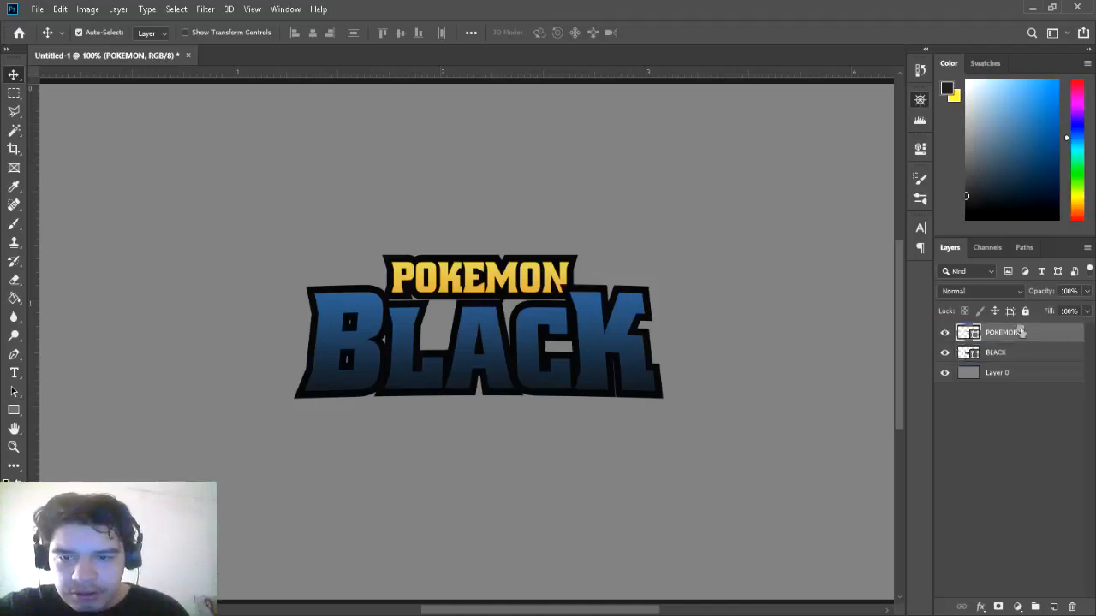
{"action": "left_click_drag", "start_coordinate": [565, 289], "coordinate": [563, 275]}
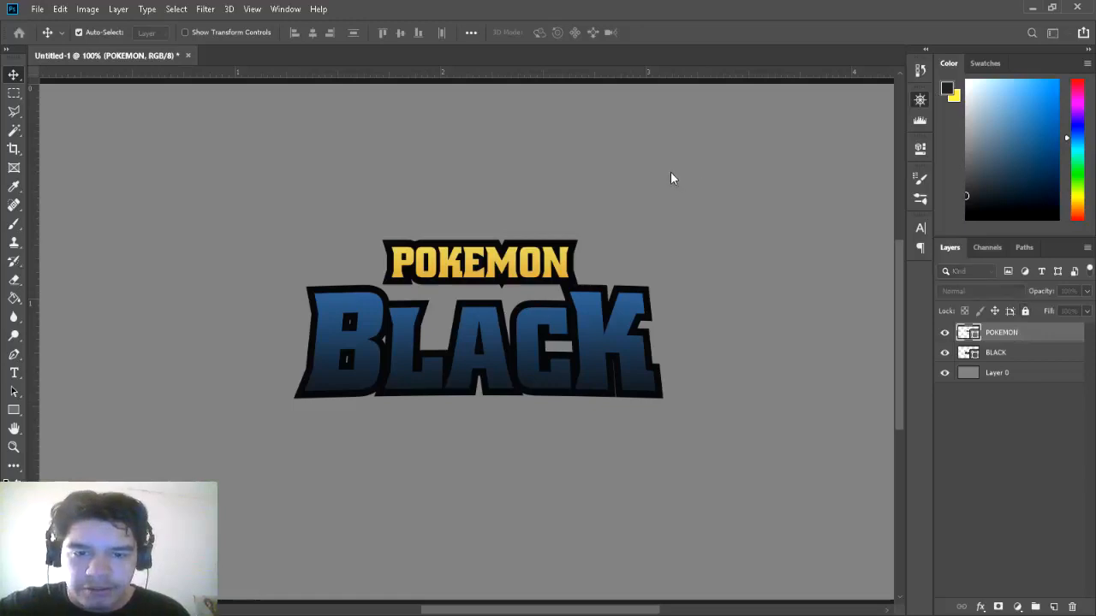
- Duplicate the POKEMON layer, place the copy beneath the BLACK layer and shift it down about 20 px
{"action": "key", "text": "ctrl+j"}
{"action": "left_click_drag", "start_coordinate": [1014, 339], "coordinate": [1013, 391]}
{"action": "key", "text": "shift+Down"}
{"action": "key", "text": "shift+Down"}
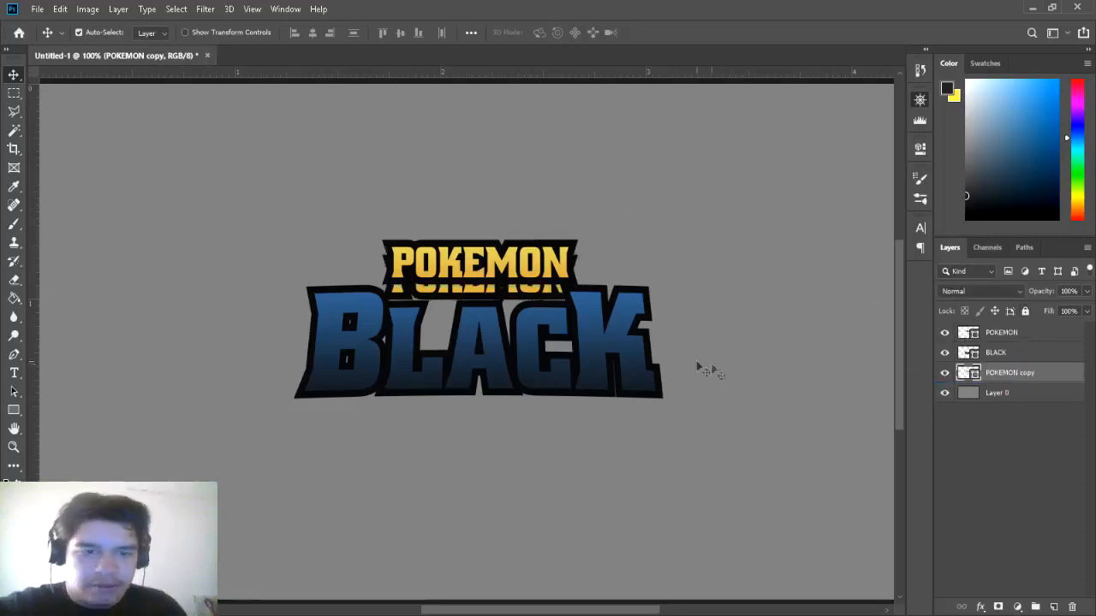
- Make the POKEMON copy solid black and lower it slightly to close the gap above the letters LAC
{"action": "left_click", "coordinate": [13, 355]}
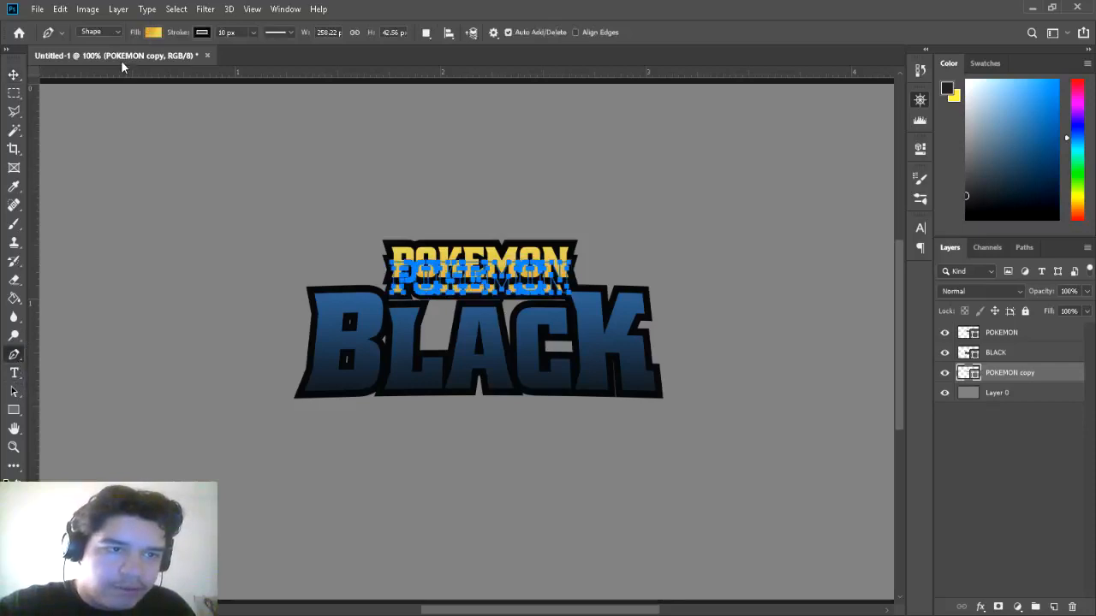
{"action": "key", "text": "alt+BackSpace"}
{"action": "key", "text": "i"}
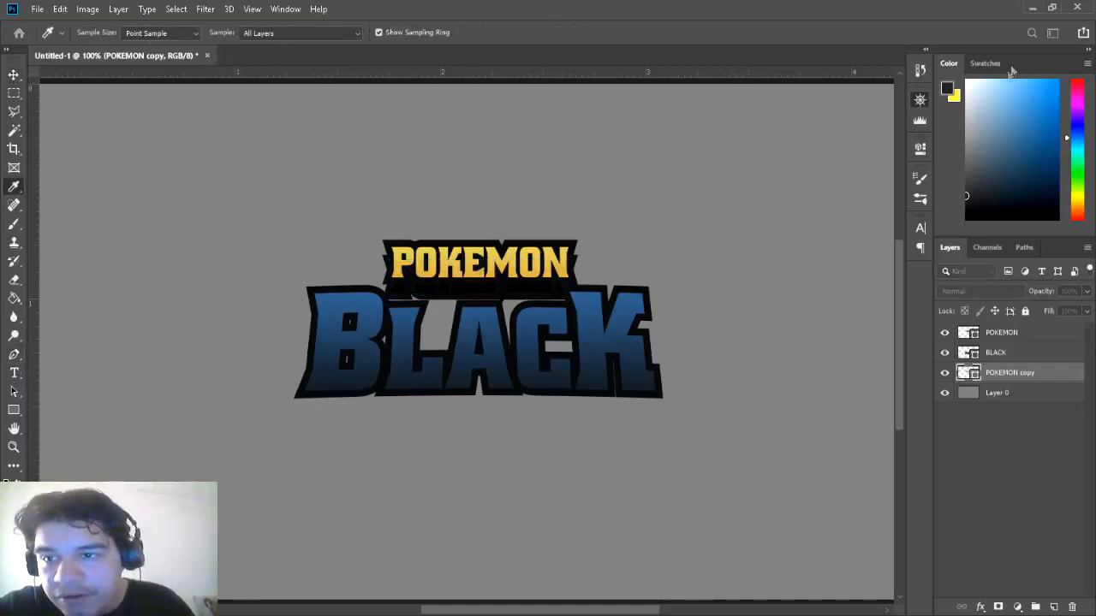
{"action": "key", "text": "p"}
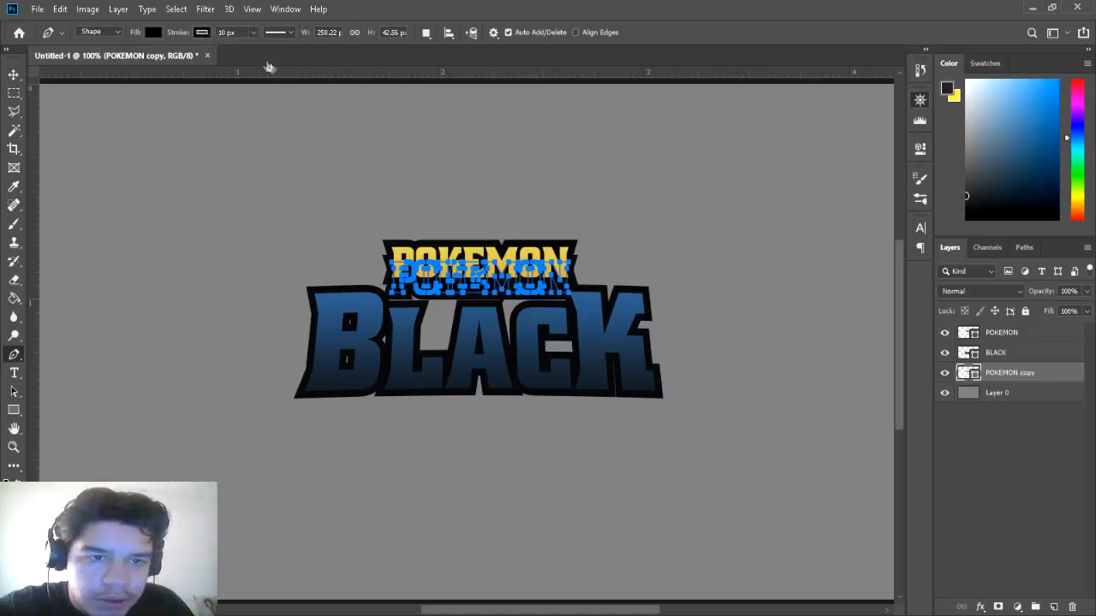
{"action": "key", "text": "i"}
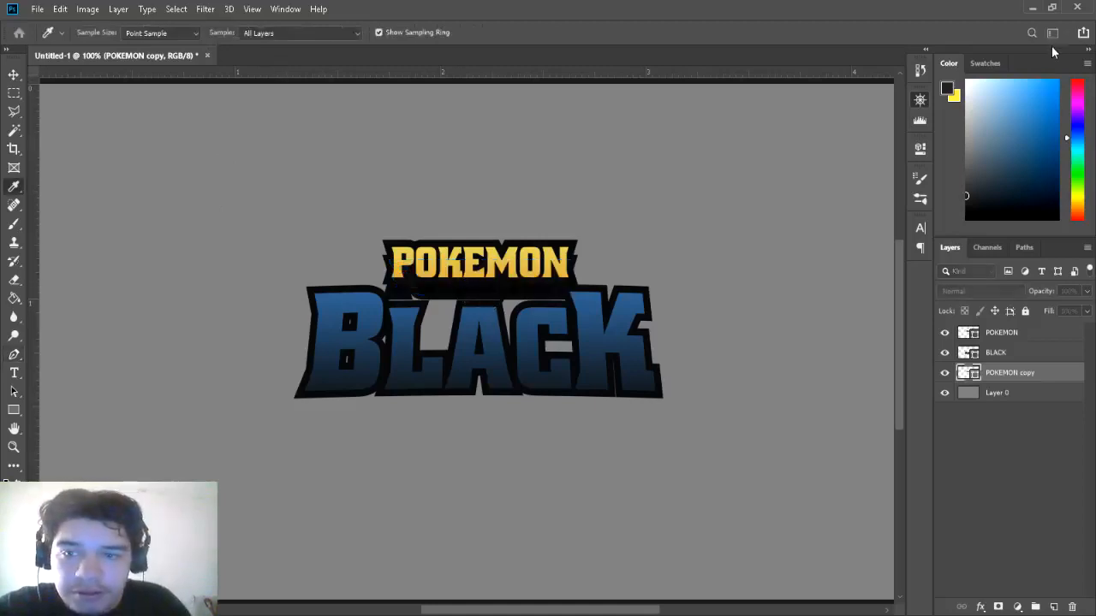
{"action": "key", "text": "p"}
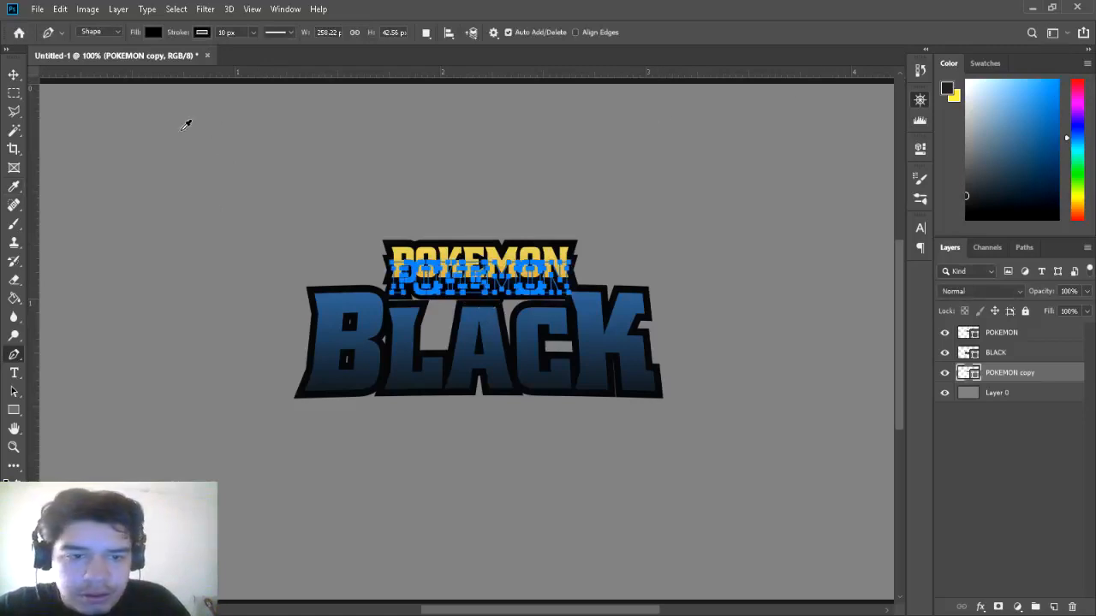
{"action": "left_click", "coordinate": [13, 74]}
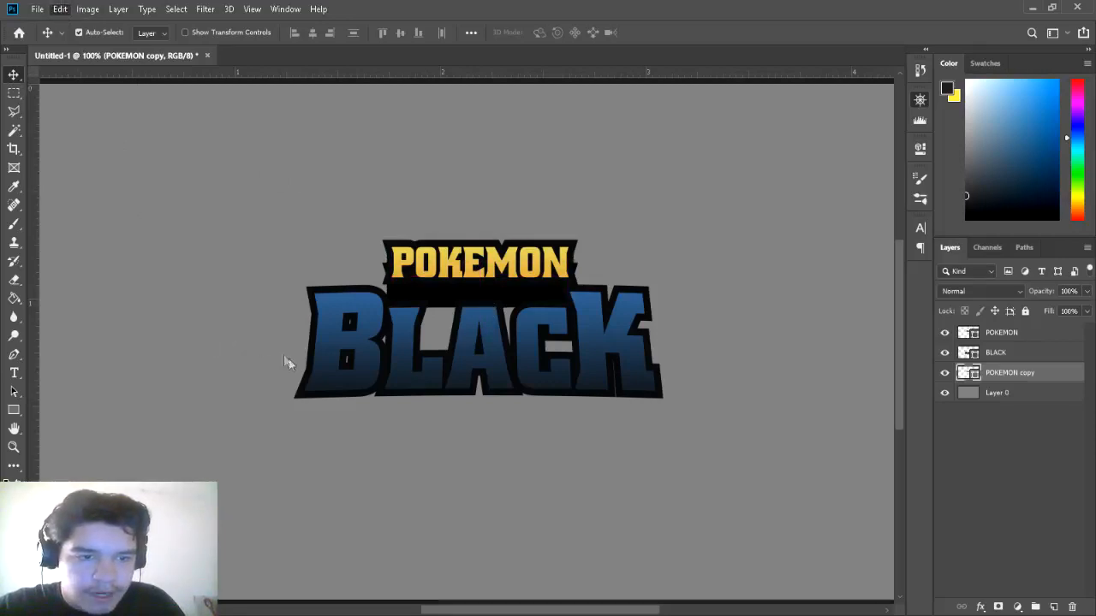
- Scale the black POKEMON copy down to about 87% around its centre and check it with the BLACK layer temporarily hidden
{"action": "key", "text": "ctrl+t"}
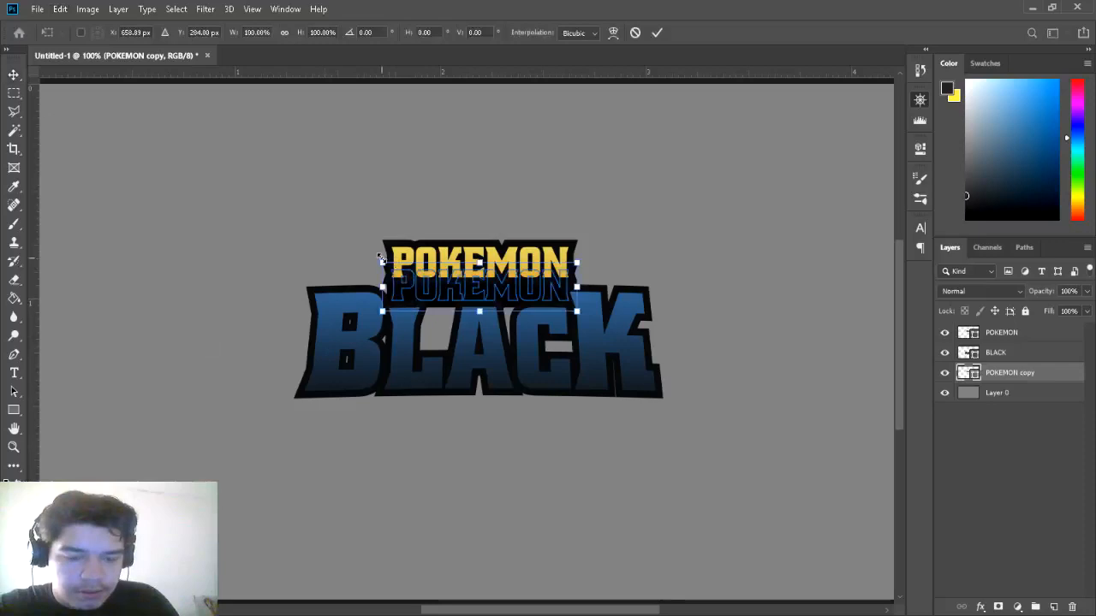
{"action": "left_click_drag", "start_coordinate": [383, 264], "coordinate": [393, 267]}
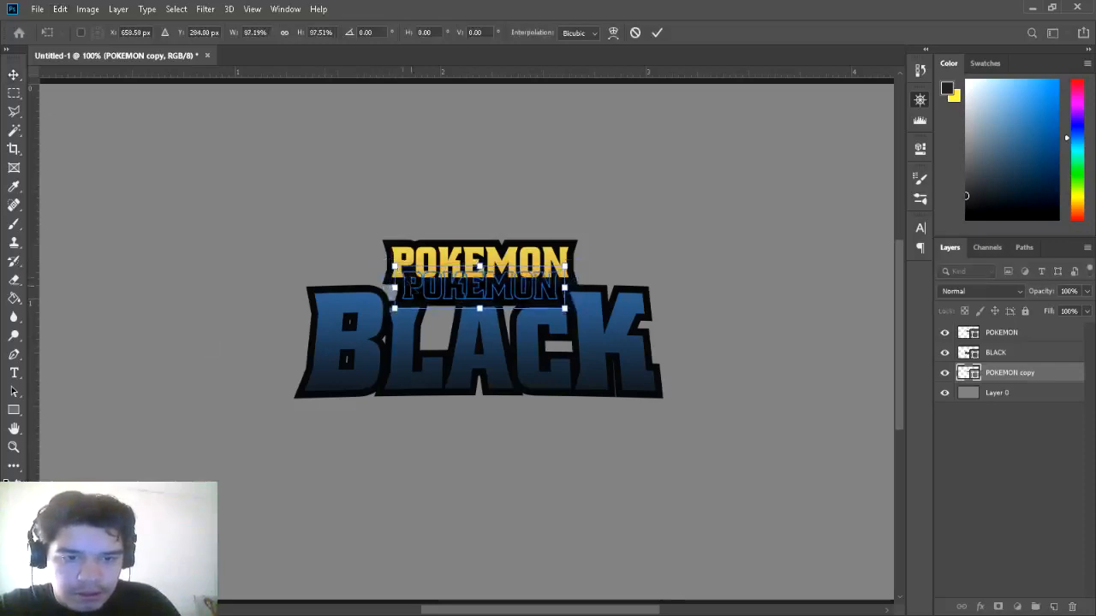
{"action": "key", "text": "Return"}
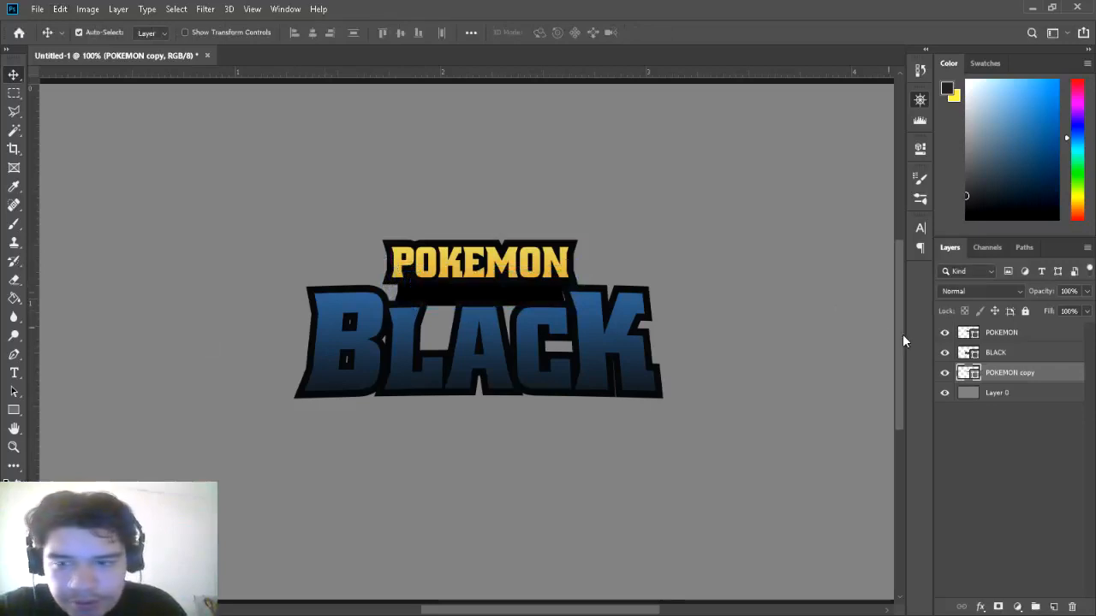
{"action": "left_click", "coordinate": [945, 353]}
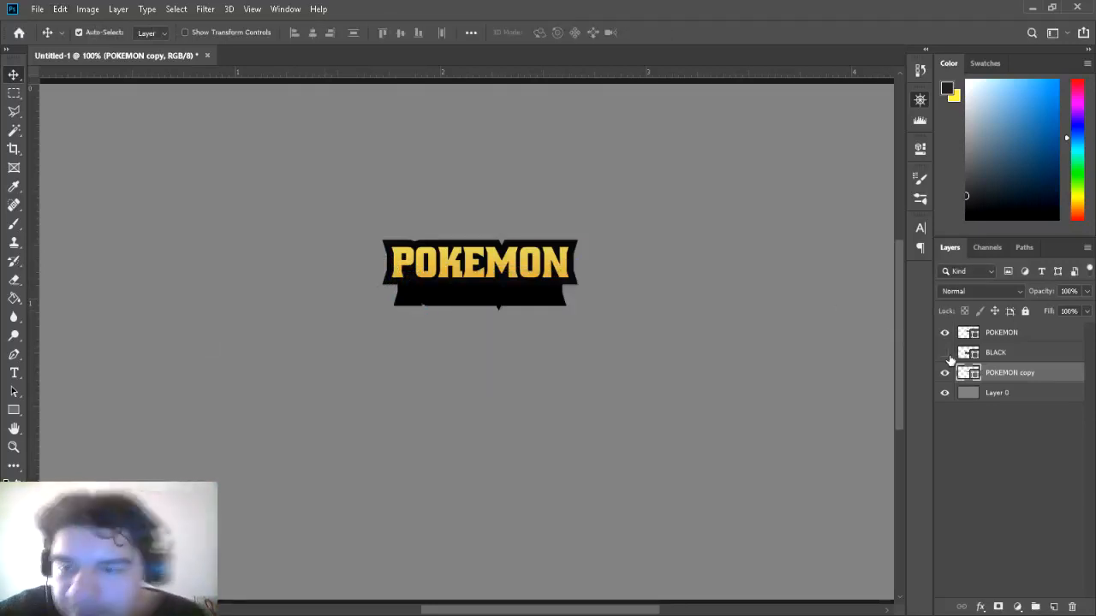
{"action": "left_click", "coordinate": [945, 352]}
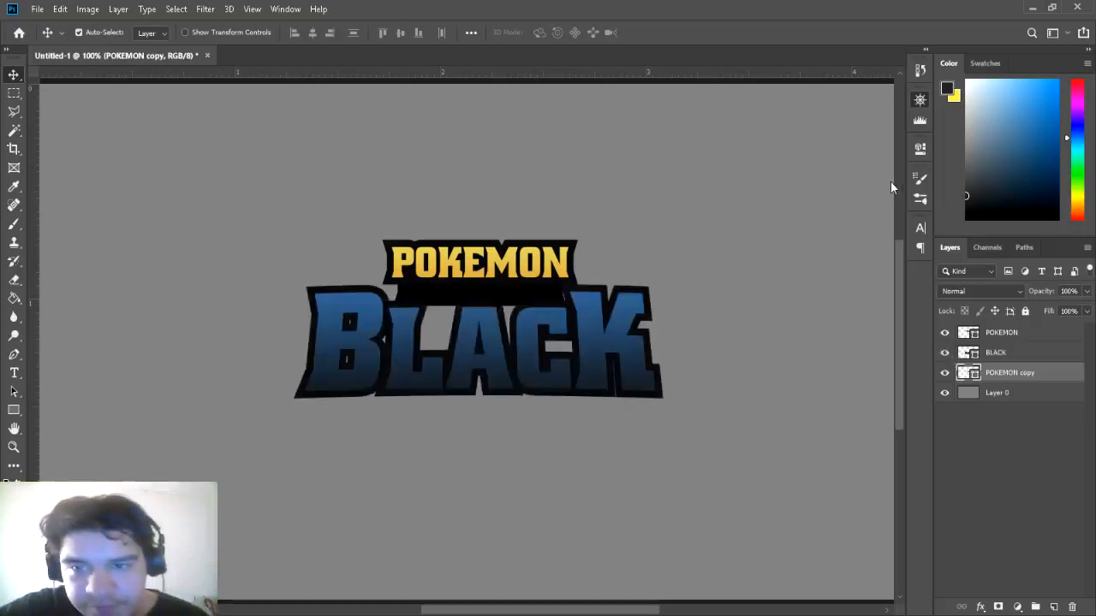
{"action": "key", "text": "ctrl+plus"}
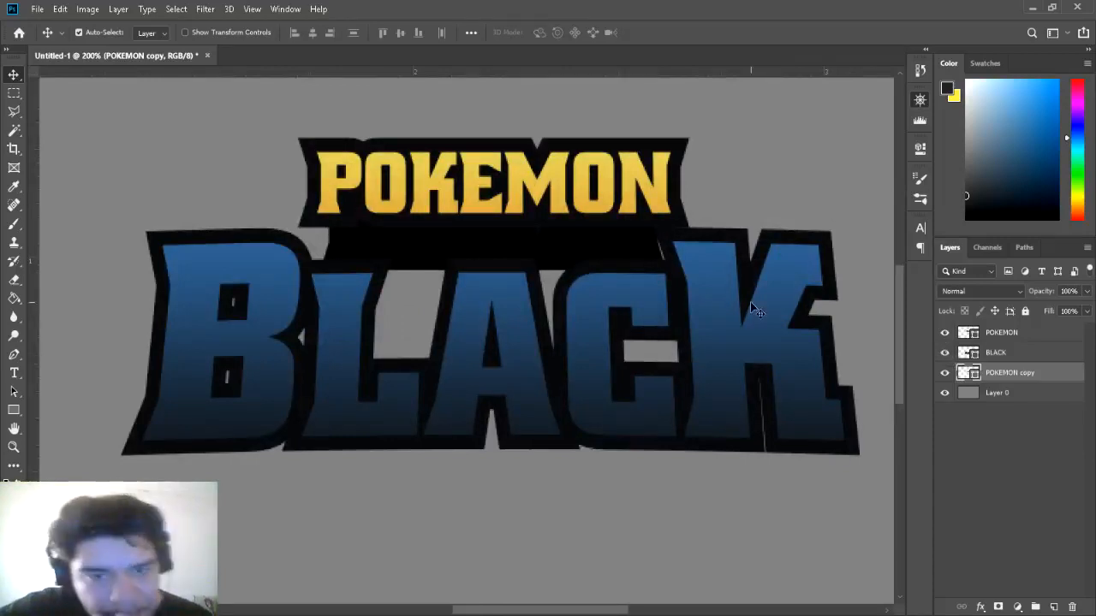
{"action": "key", "text": "ctrl+minus"}
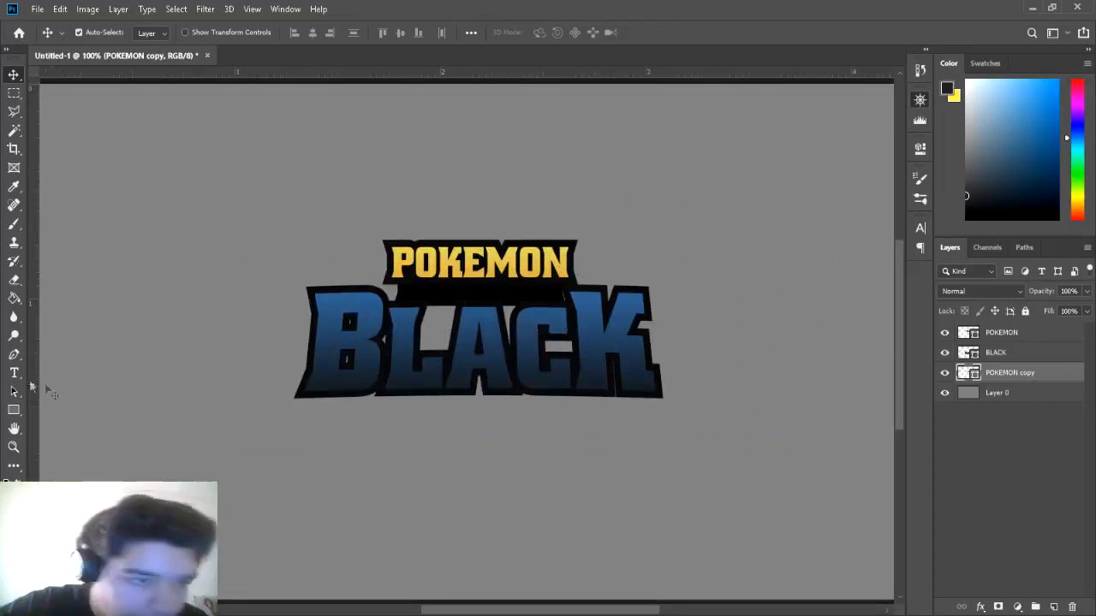
- On a new layer above the POKEMON copy, draw a closed Pen shape about 284 × 61 px bridging POKEMON's outline corners and the narrower copy
{"action": "left_click", "coordinate": [14, 357]}
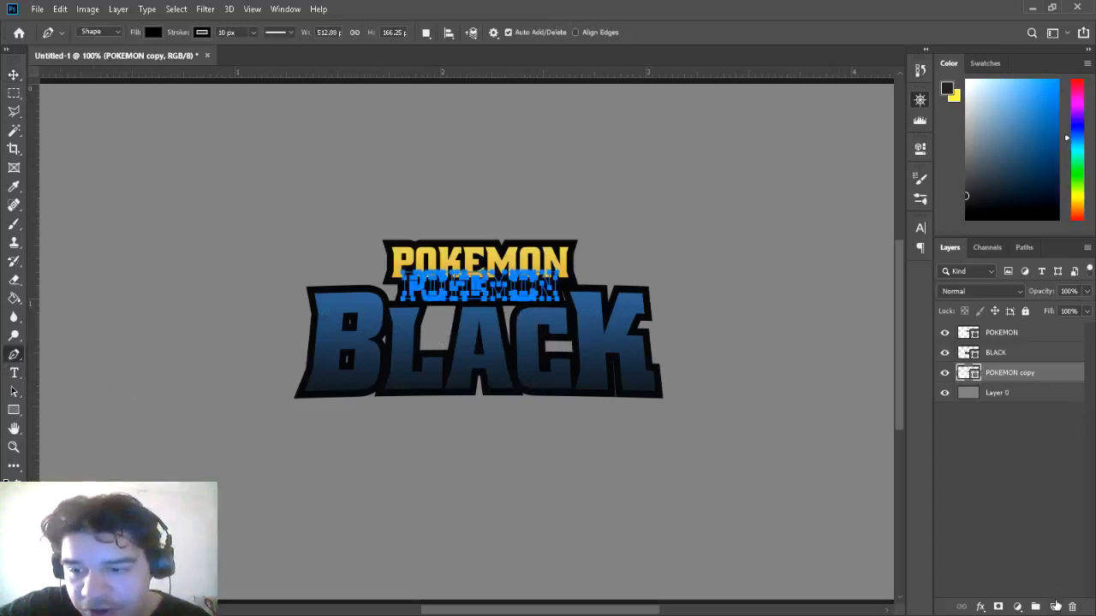
{"action": "left_click", "coordinate": [1053, 607]}
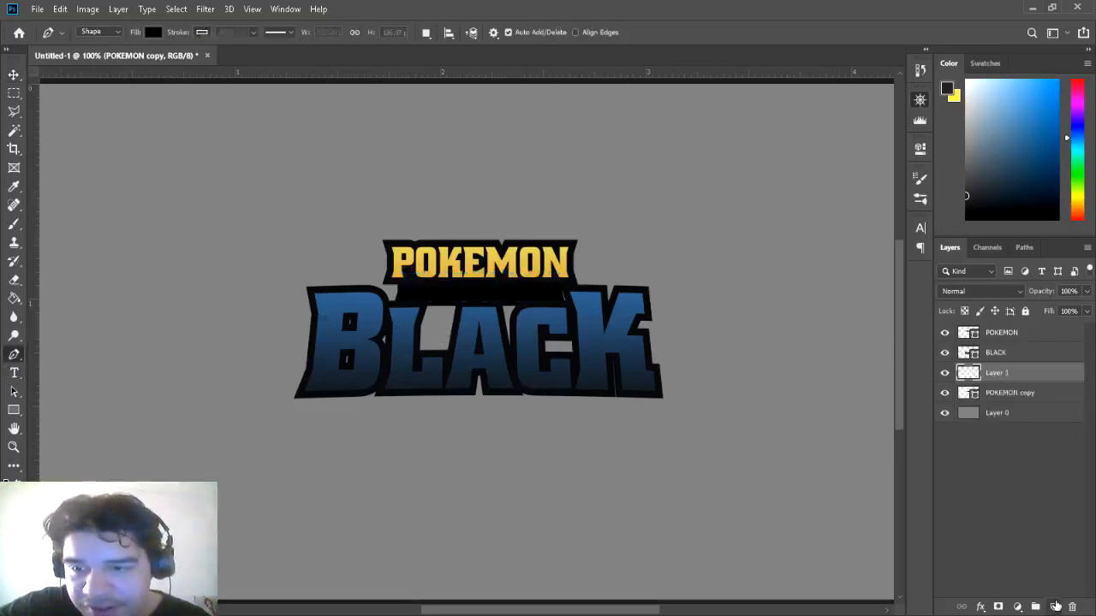
{"action": "left_click", "coordinate": [395, 303]}
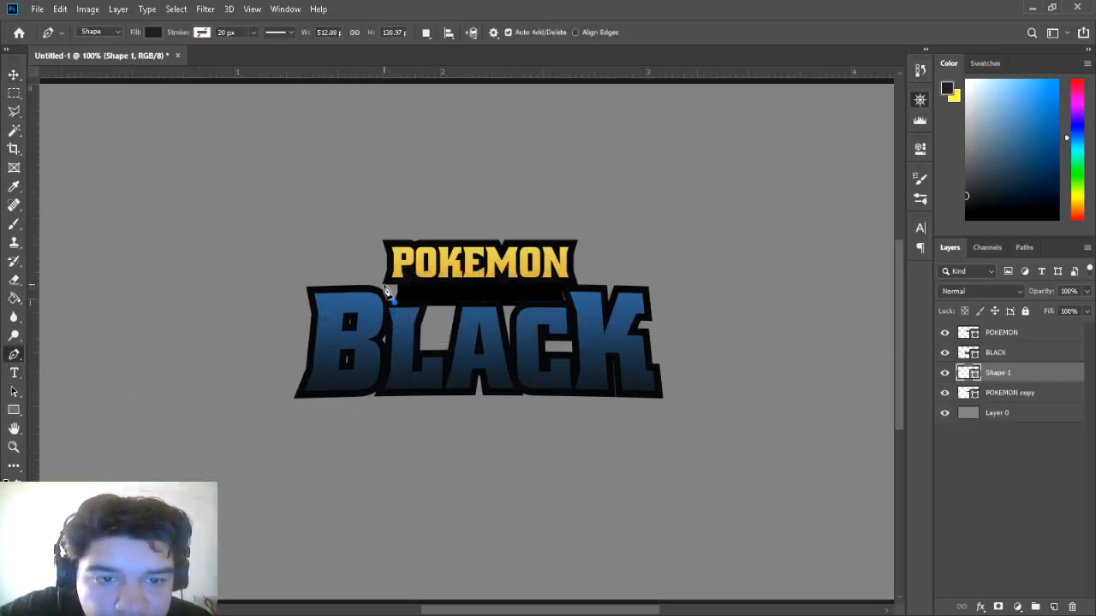
{"action": "left_click", "coordinate": [384, 286]}
{"action": "left_click", "coordinate": [419, 260]}
{"action": "left_click", "coordinate": [562, 260]}
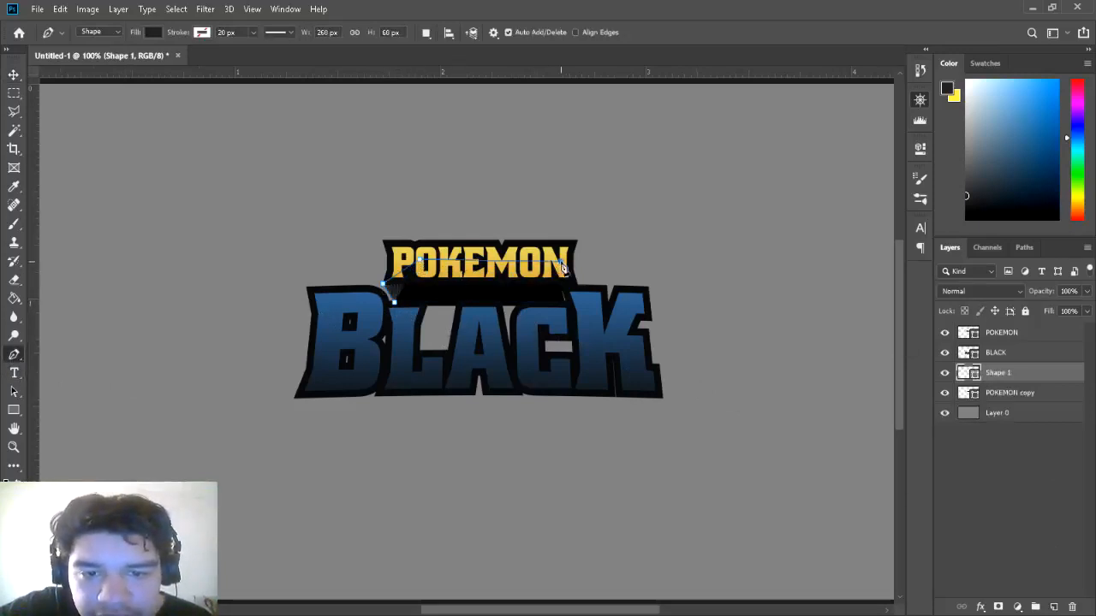
{"action": "left_click", "coordinate": [577, 285]}
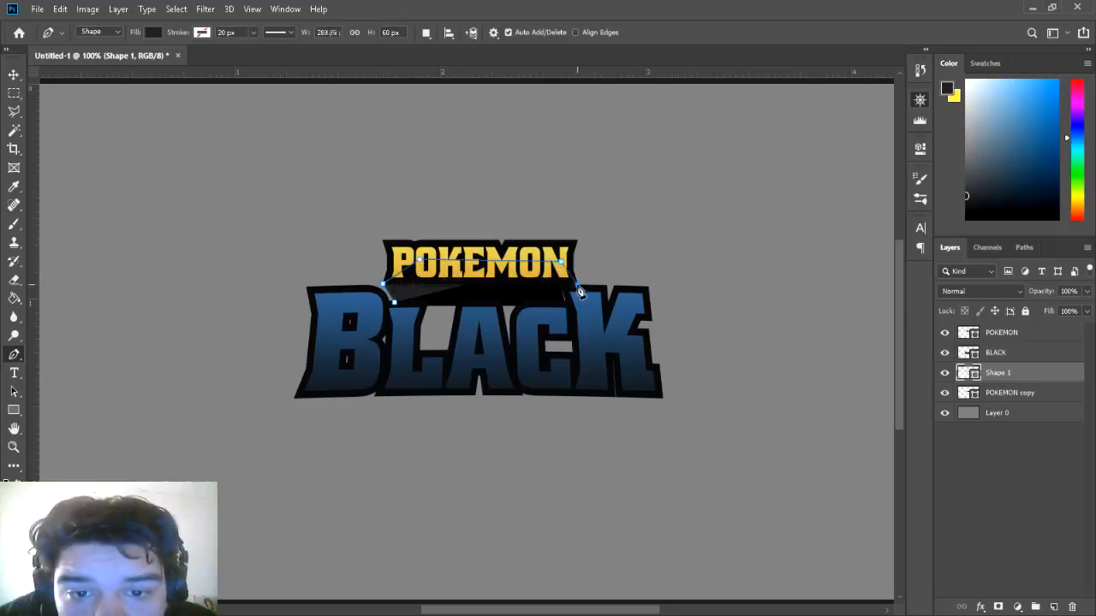
{"action": "left_click", "coordinate": [564, 302]}
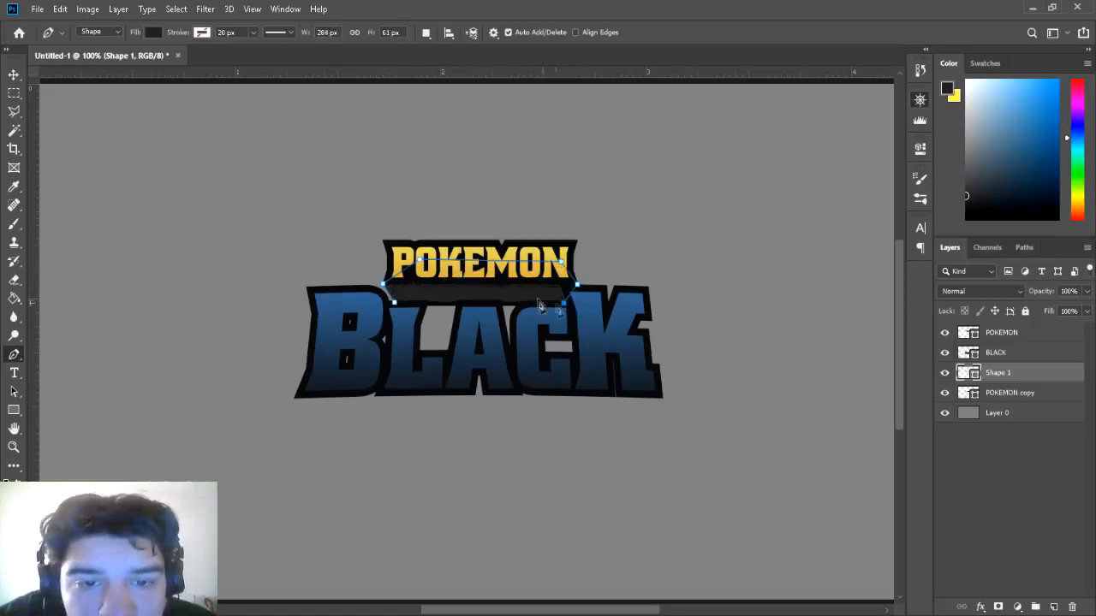
{"action": "left_click", "coordinate": [394, 303]}
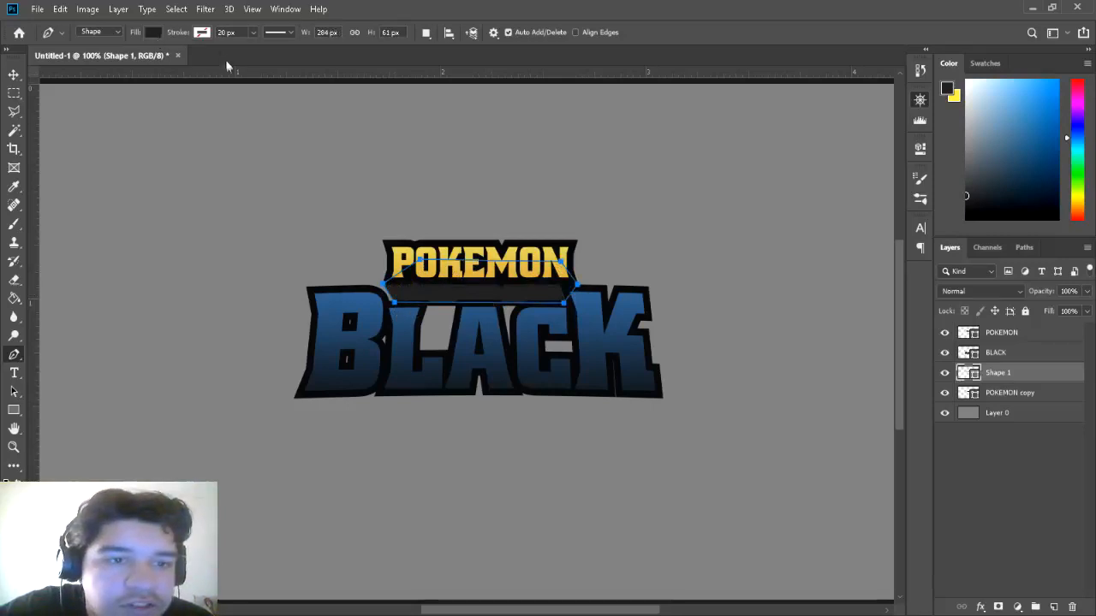
- Fill the bridging shape with solid black sampled from the logo
{"action": "key", "text": "i"}
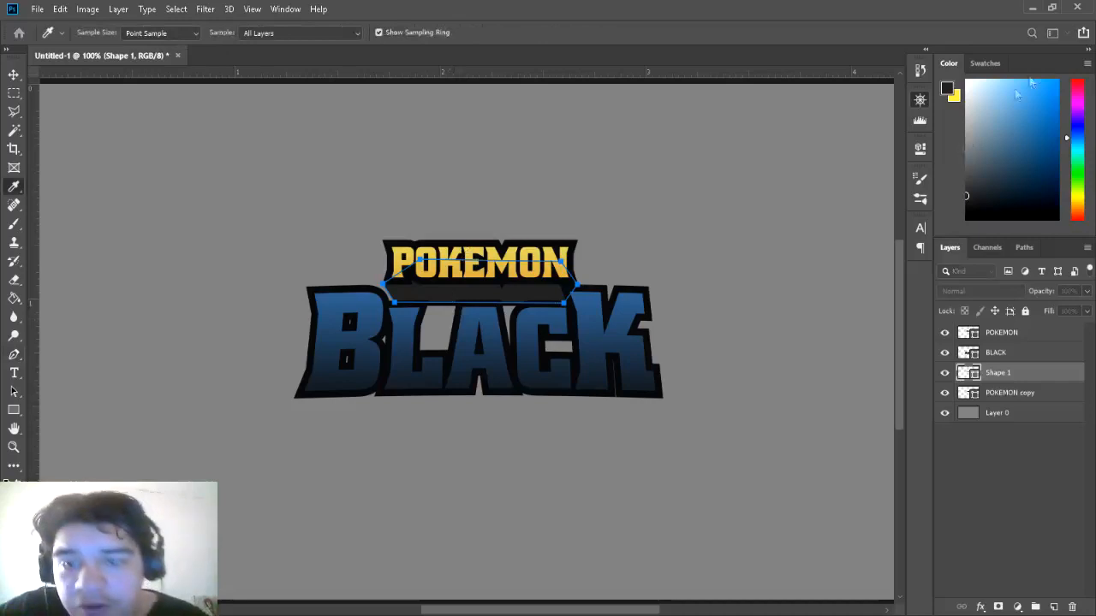
{"action": "key", "text": "p"}
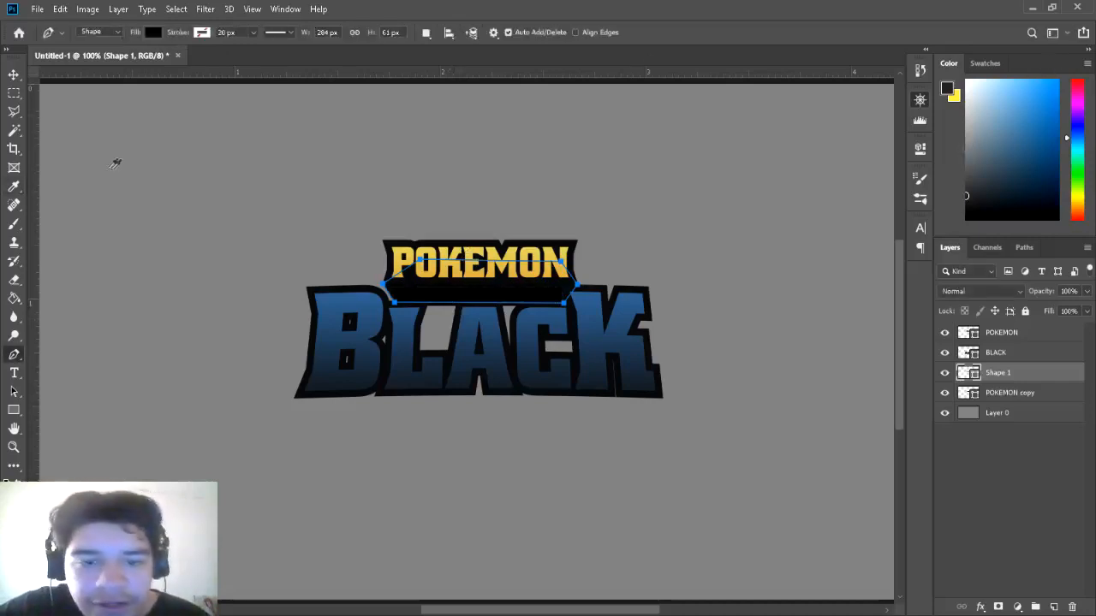
{"action": "left_click", "coordinate": [13, 78]}
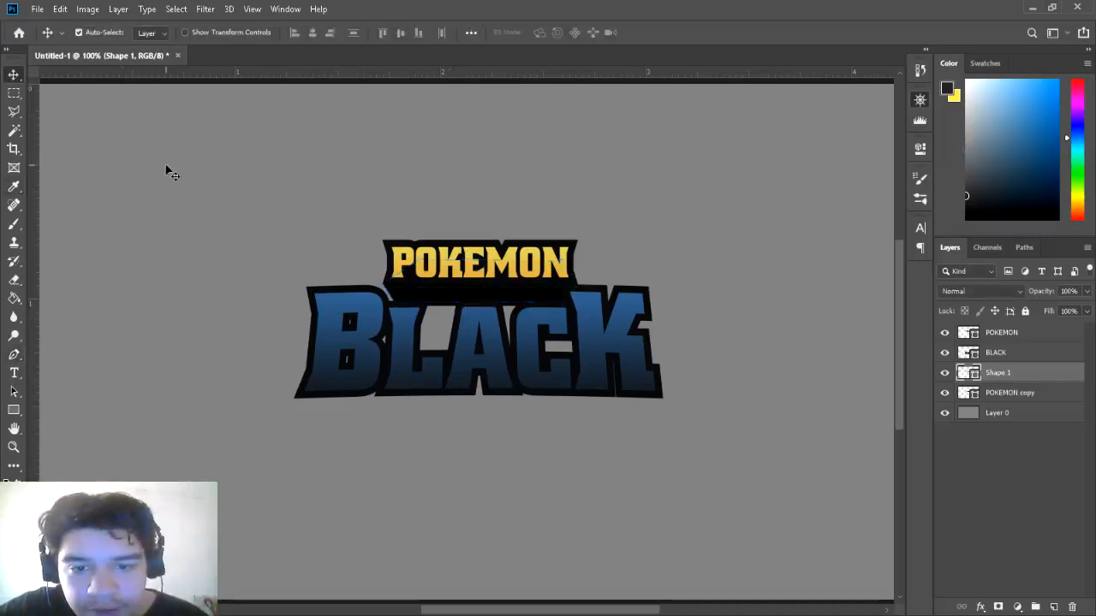
- Move the POKEMON shape and the black bridging shape straight up together, away from BLACK
{"action": "left_click", "coordinate": [1017, 332], "text": "ctrl"}
{"action": "left_click_drag", "start_coordinate": [544, 268], "coordinate": [544, 267]}
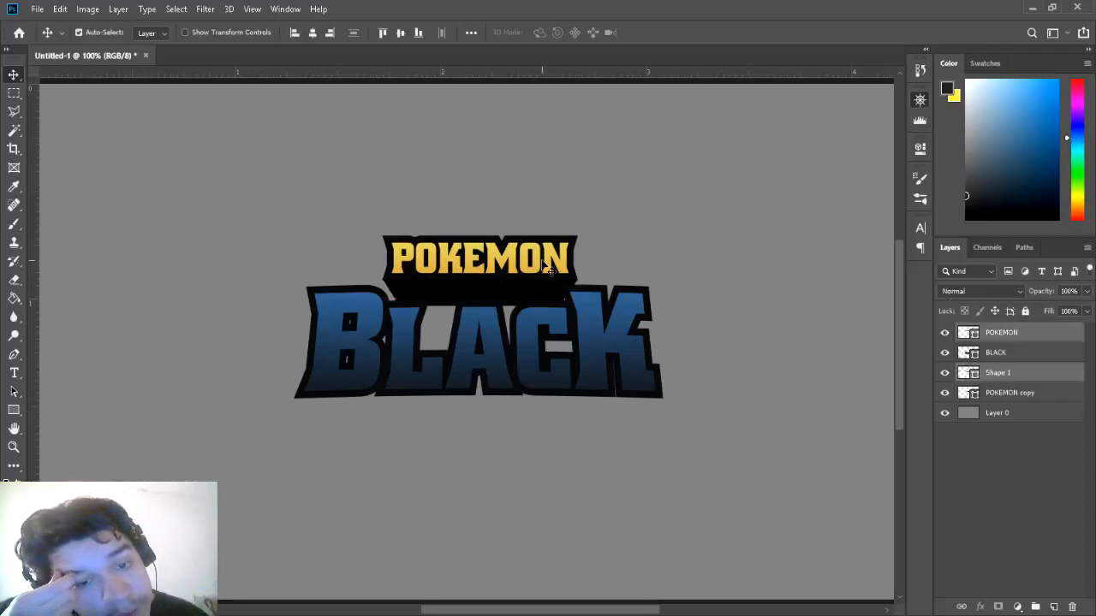
{"action": "left_click_drag", "start_coordinate": [545, 268], "coordinate": [548, 244]}
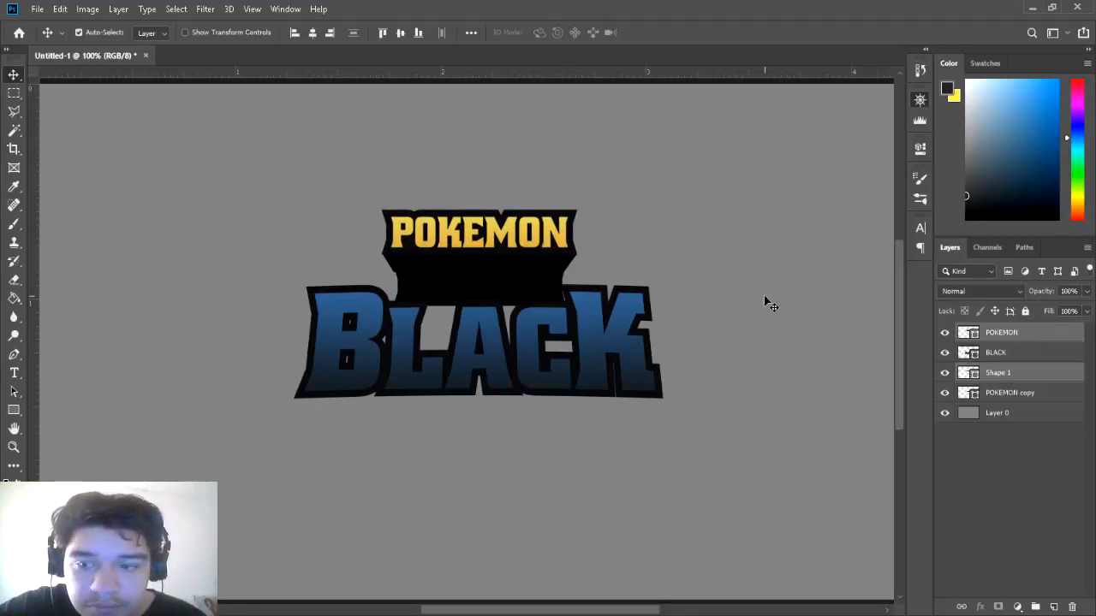
- Raise the POKEMON copy until its lower edge lines up with the bottom of the bridging shape
{"action": "left_click", "coordinate": [1018, 396]}
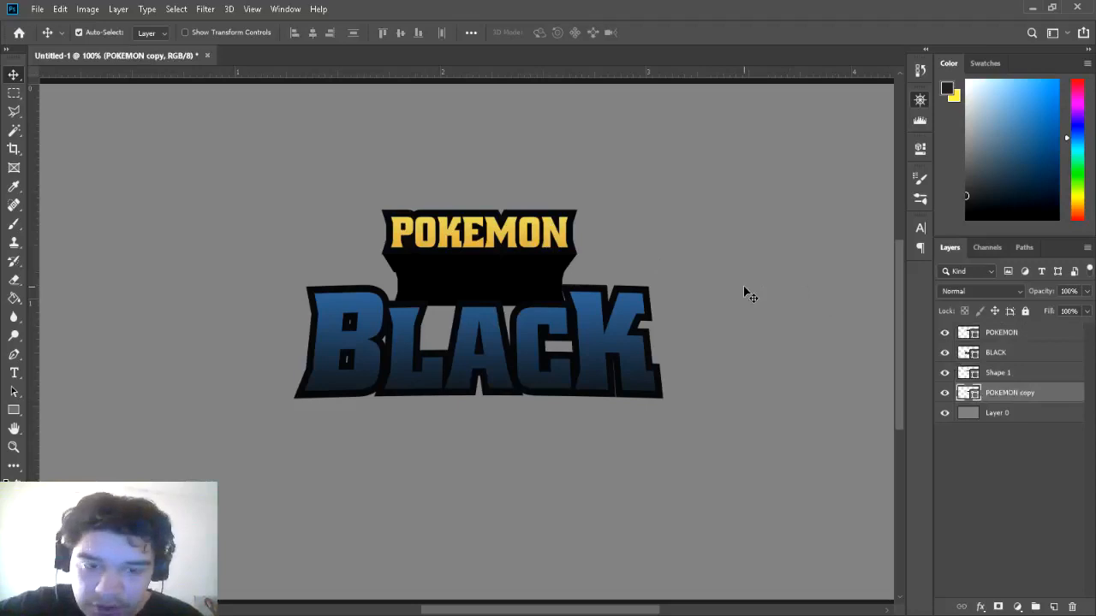
{"action": "key", "text": "shift+Up"}
{"action": "key", "text": "shift+Up"}
{"action": "key", "text": "shift+Up"}
{"action": "key", "text": "shift+Up"}
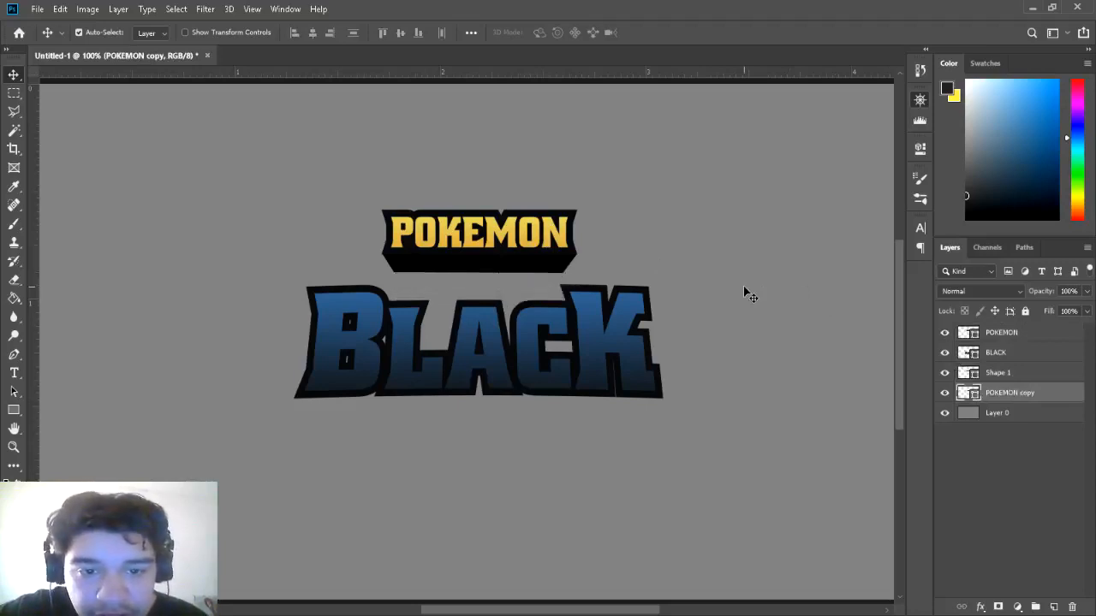
- Lower POKEMON, its copy and the bridging shape together until their black base meets the top of the letters LAC
{"action": "left_click", "coordinate": [1018, 368], "text": "shift"}
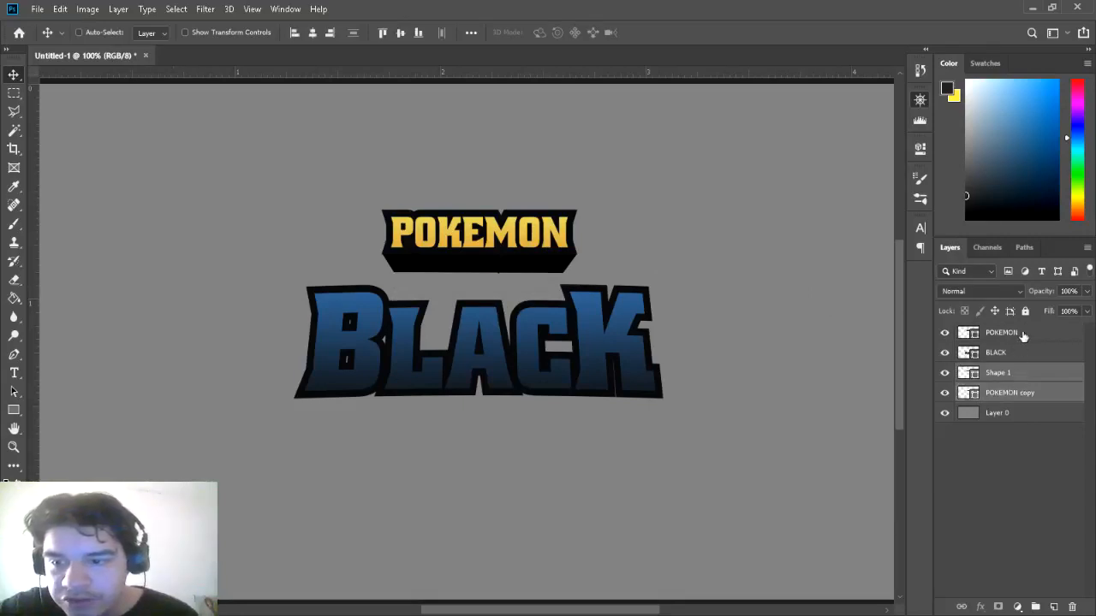
{"action": "left_click", "coordinate": [1018, 334], "text": "ctrl"}
{"action": "key", "text": "shift+Down"}
{"action": "left_click_drag", "start_coordinate": [515, 273], "coordinate": [515, 291]}
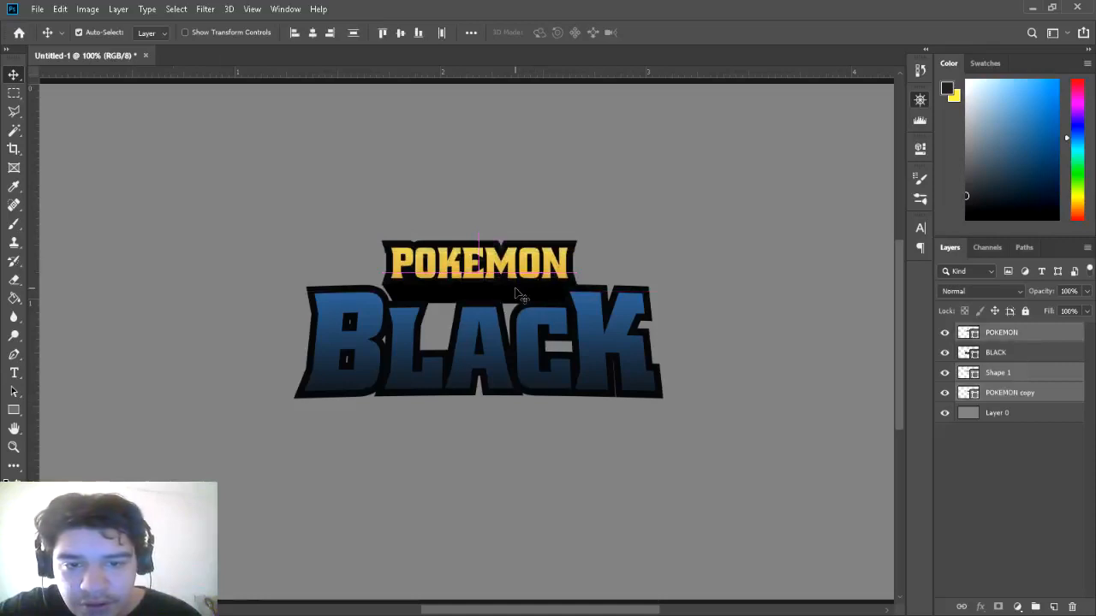
- Duplicate the BLACK layer, place the copy beneath the bridging shape layer and shift it down below the original word
{"action": "left_click", "coordinate": [1000, 354]}
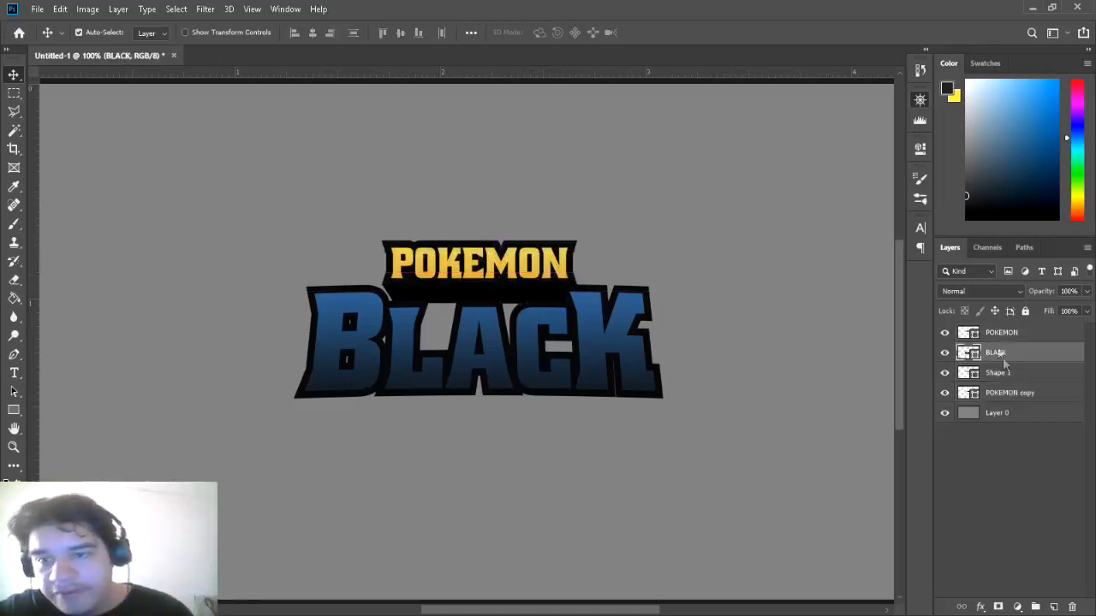
{"action": "key", "text": "ctrl+s"}
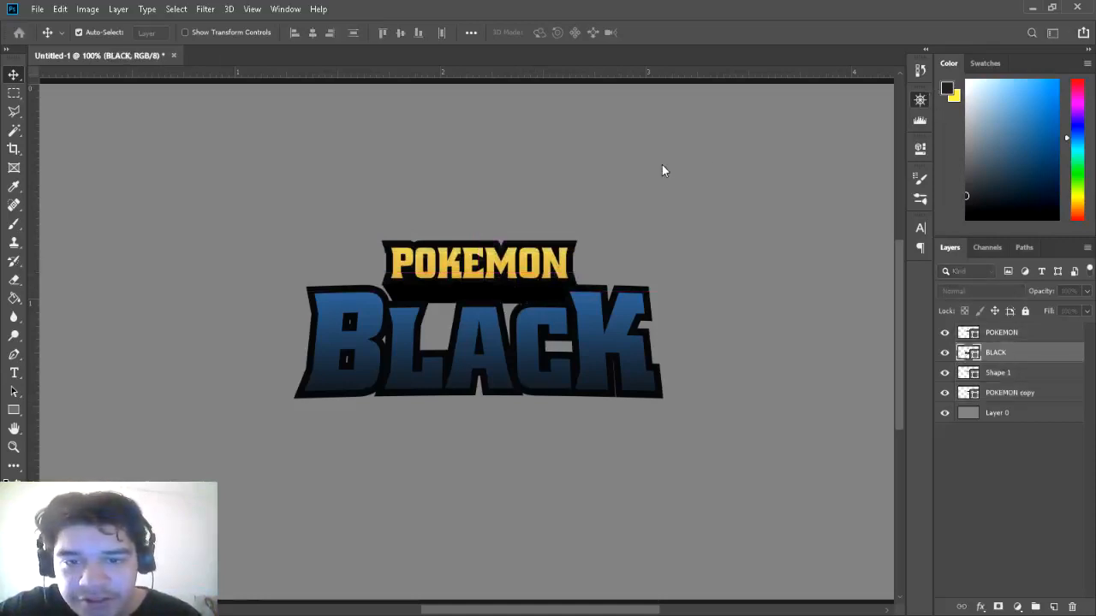
{"action": "left_click_drag", "start_coordinate": [1037, 353], "coordinate": [1036, 404]}
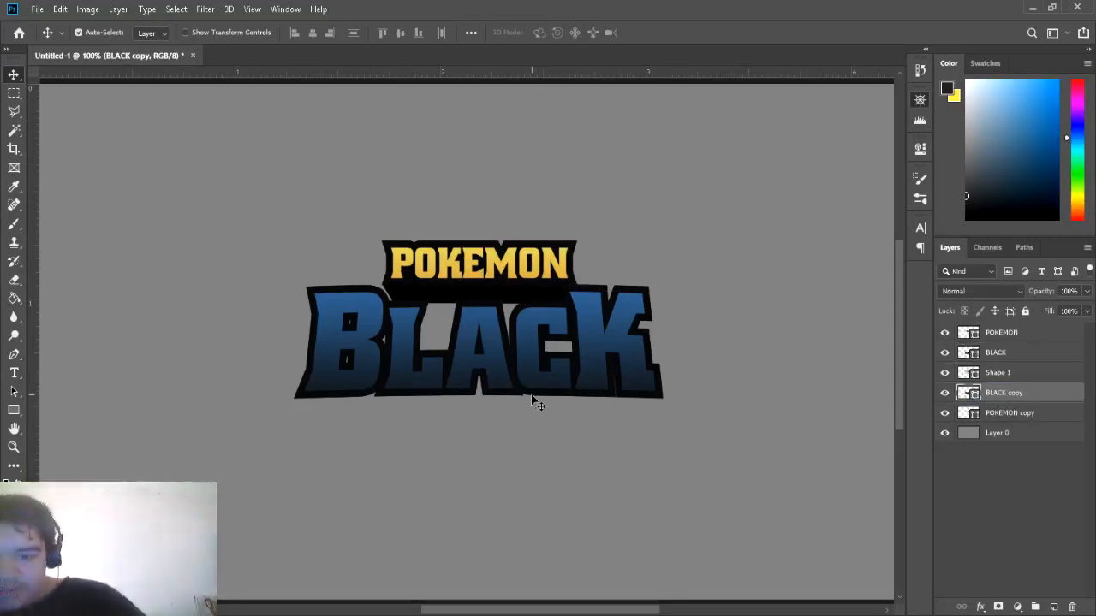
{"action": "key", "text": "shift+Down"}
{"action": "key", "text": "shift+Down"}
{"action": "key", "text": "shift+Down"}
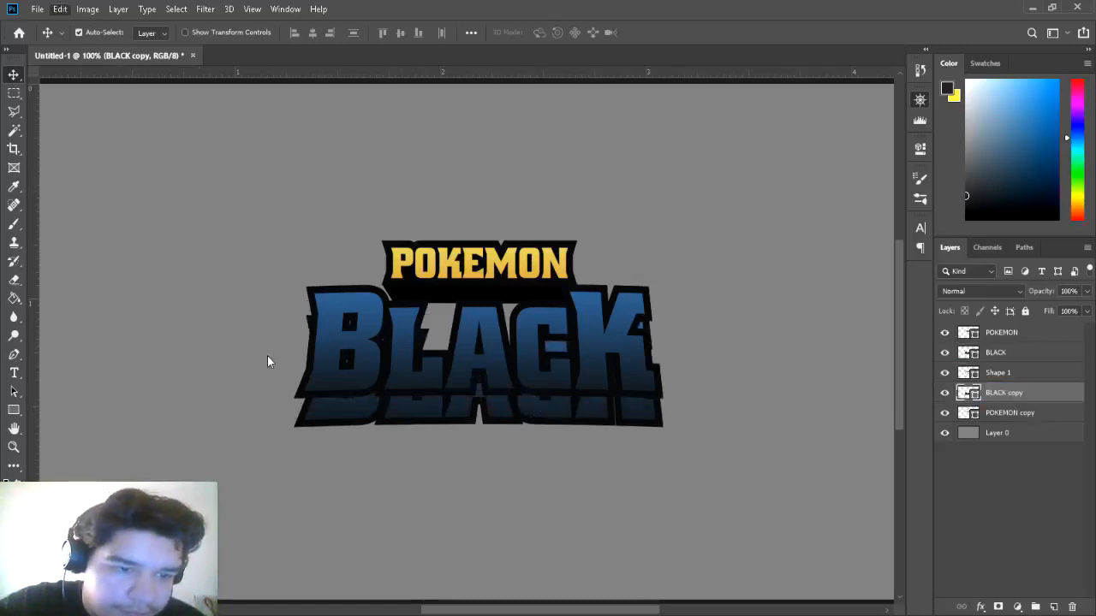
- Scale the BLACK copy around its centre to about 412 × 101 px and lower it so its base sticks out below BLACK
{"action": "key", "text": "ctrl+t"}
{"action": "left_click_drag", "start_coordinate": [294, 312], "coordinate": [331, 328]}
{"action": "left_click_drag", "start_coordinate": [395, 382], "coordinate": [396, 394]}
{"action": "key", "text": "Return"}
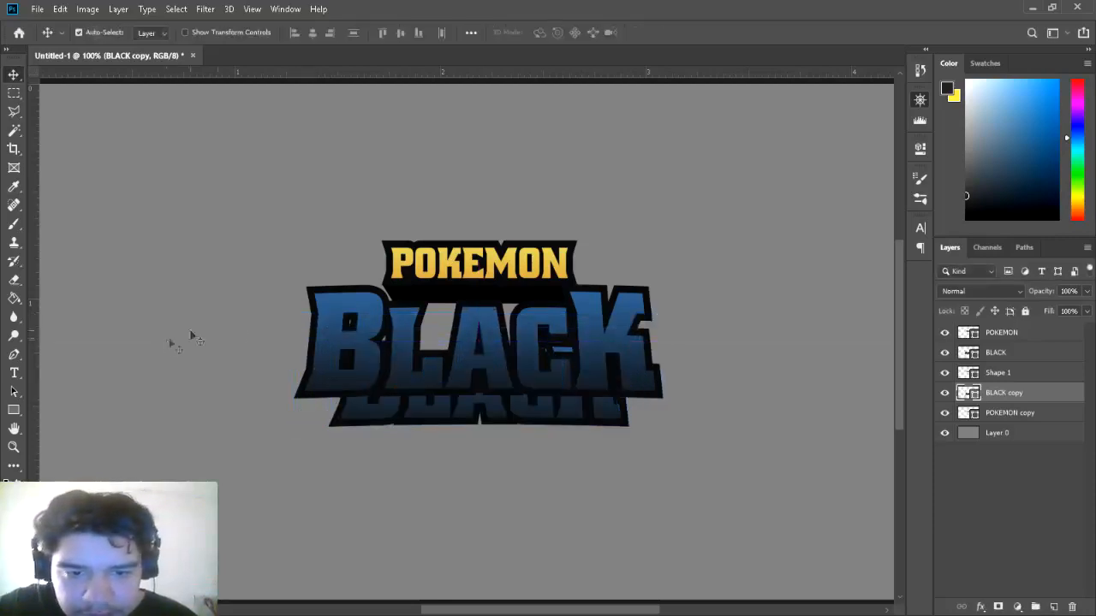
- Replace the BLACK copy's gradient fill with solid black to match its stroke
{"action": "left_click", "coordinate": [14, 353]}
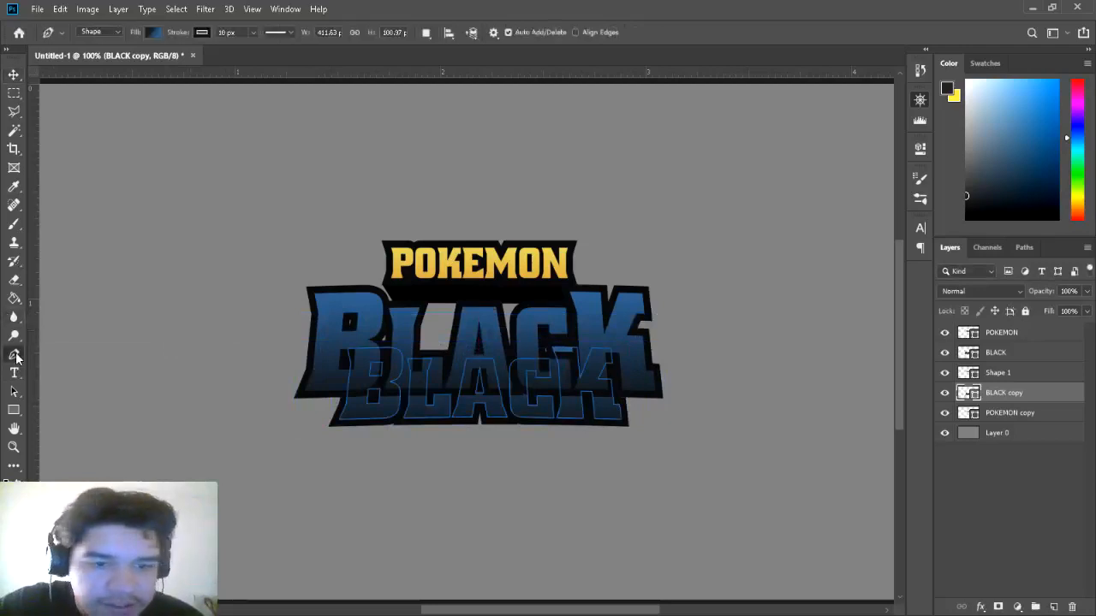
{"action": "key", "text": "alt+BackSpace"}
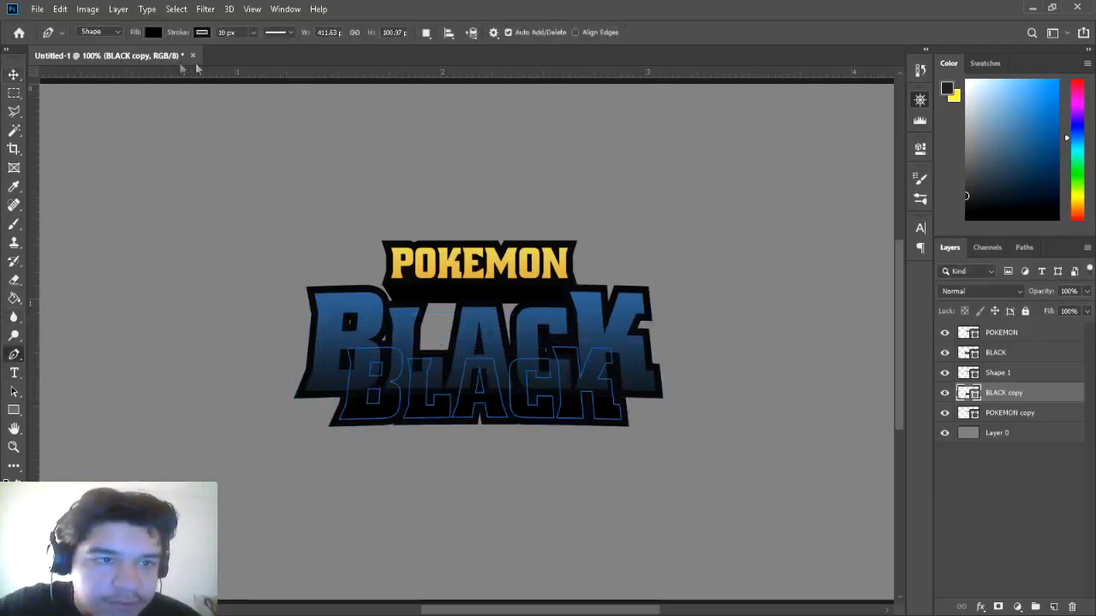
{"action": "key", "text": "i"}
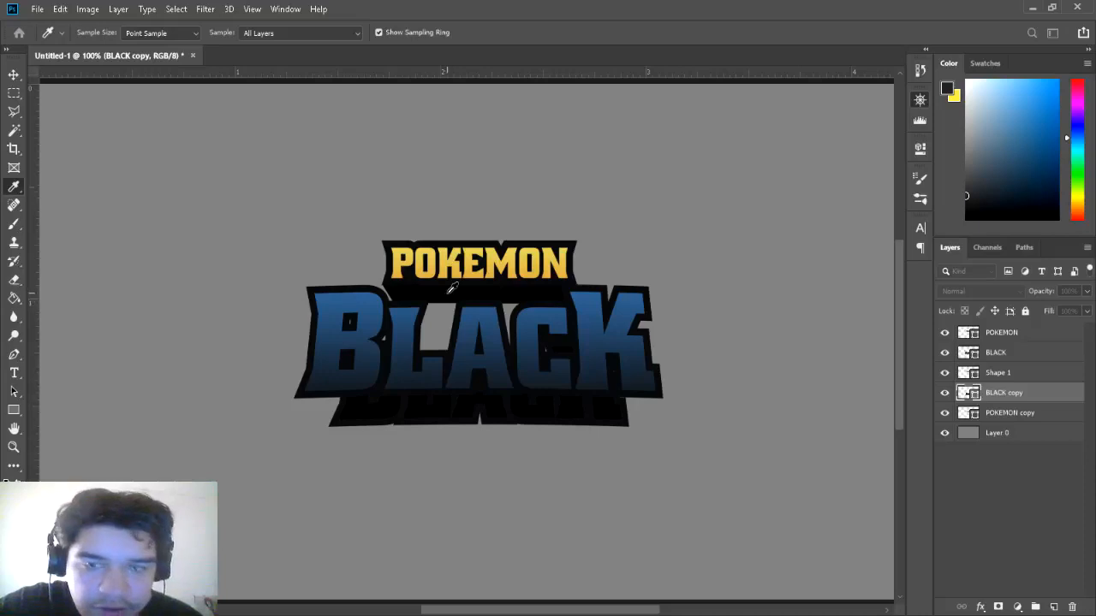
{"action": "key", "text": "p"}
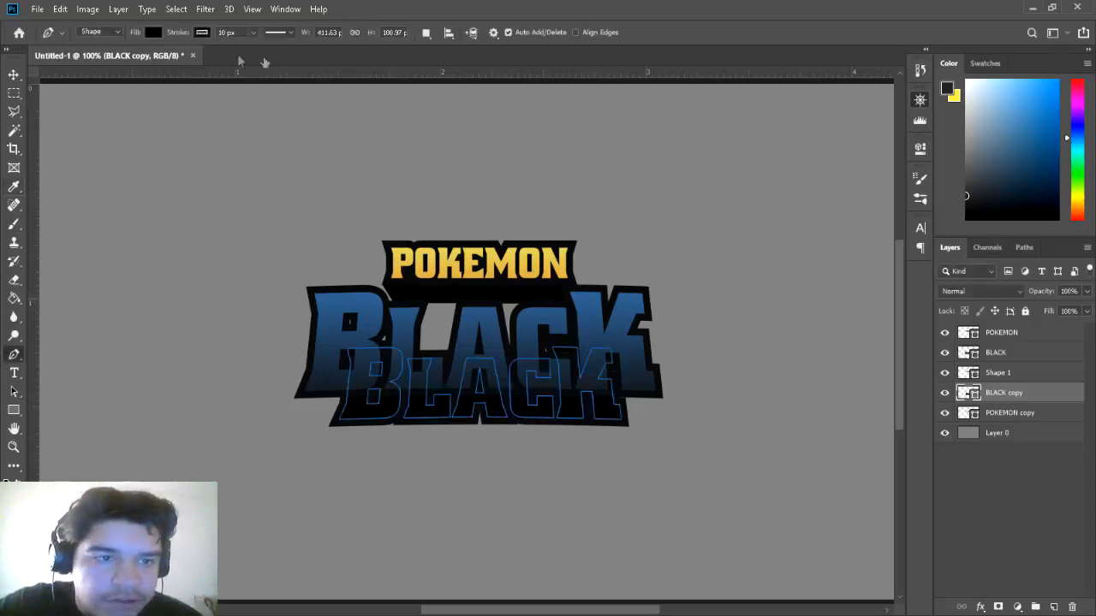
{"action": "key", "text": "i"}
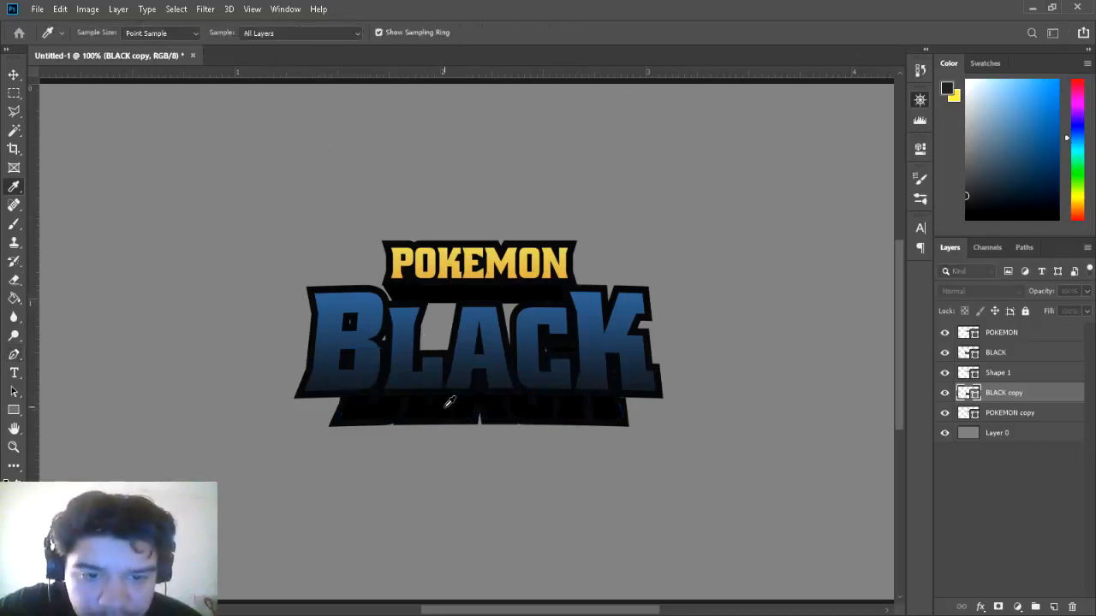
{"action": "key", "text": "p"}
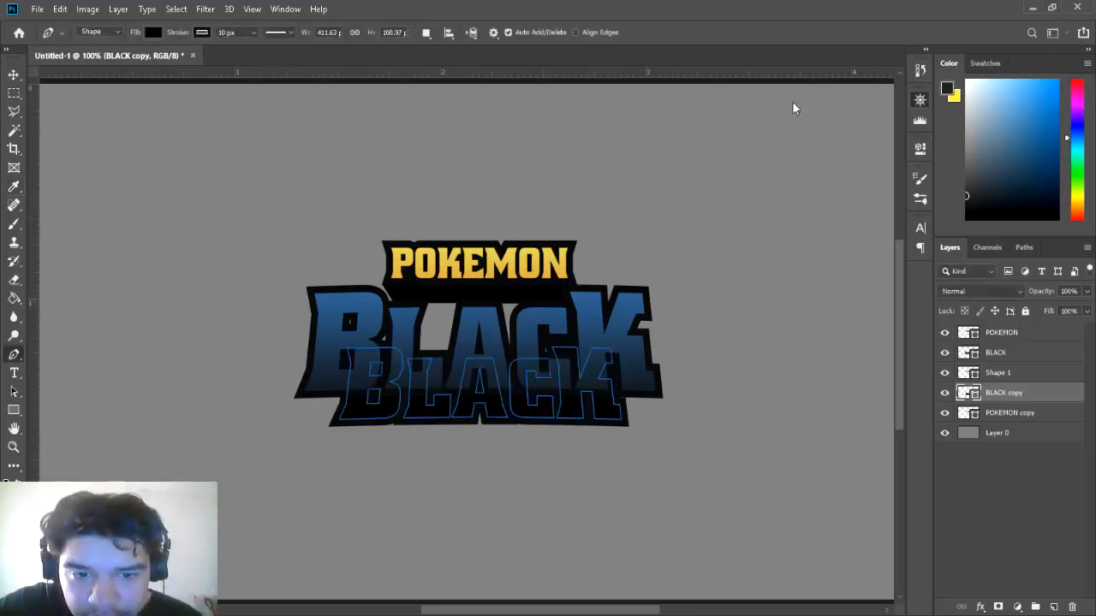
{"action": "left_click", "coordinate": [14, 74]}
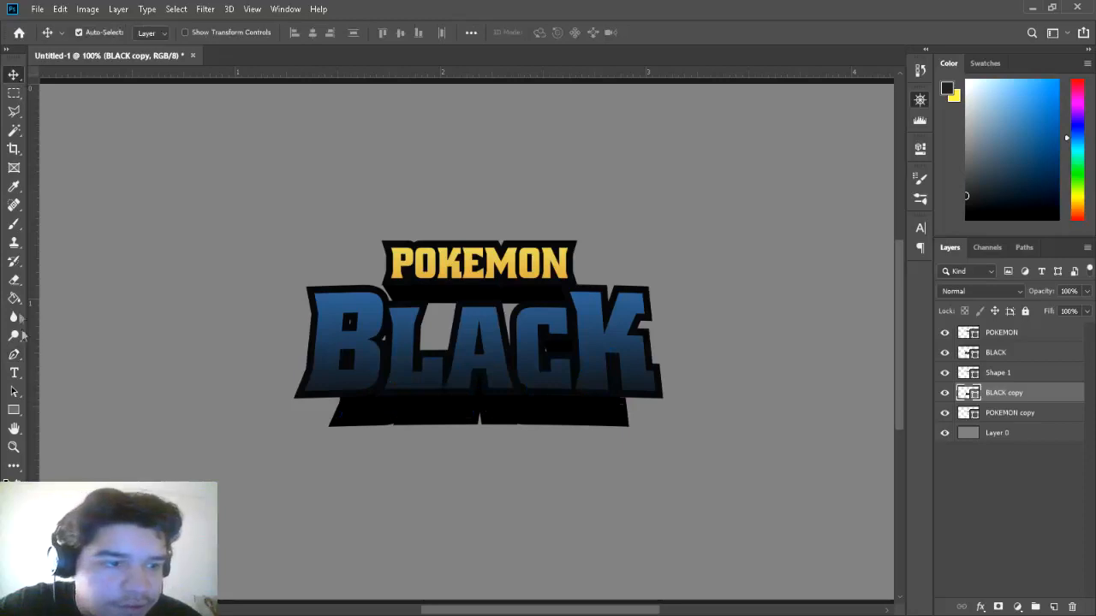
- On a new layer above BLACK copy, start a Pen shape along the extruded base from B's lower outer corner to K's, about 538 px wide
{"action": "left_click", "coordinate": [14, 355]}
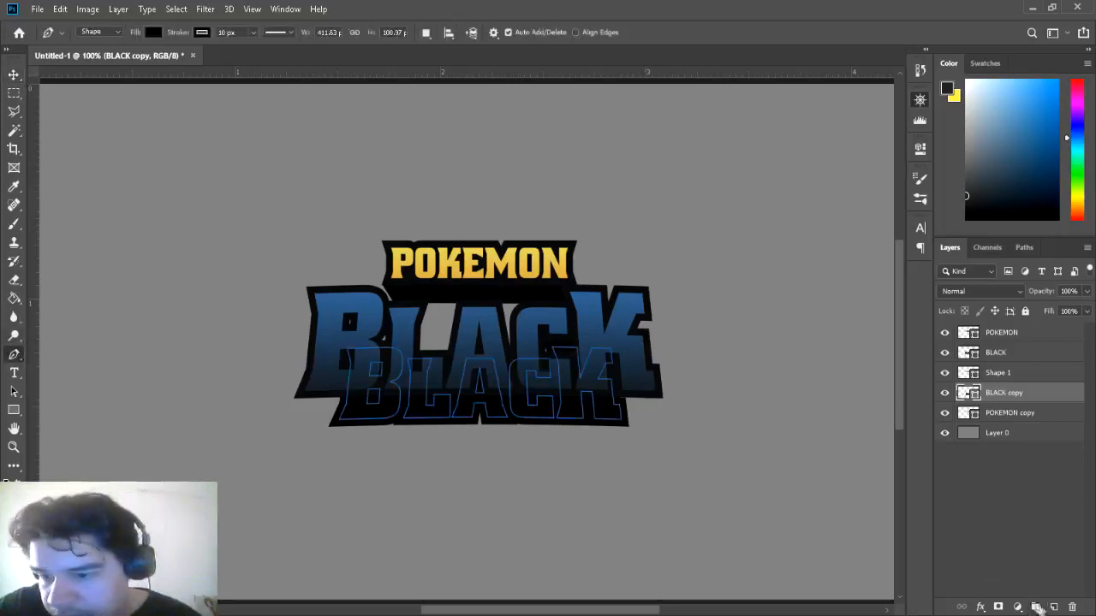
{"action": "left_click", "coordinate": [1053, 607]}
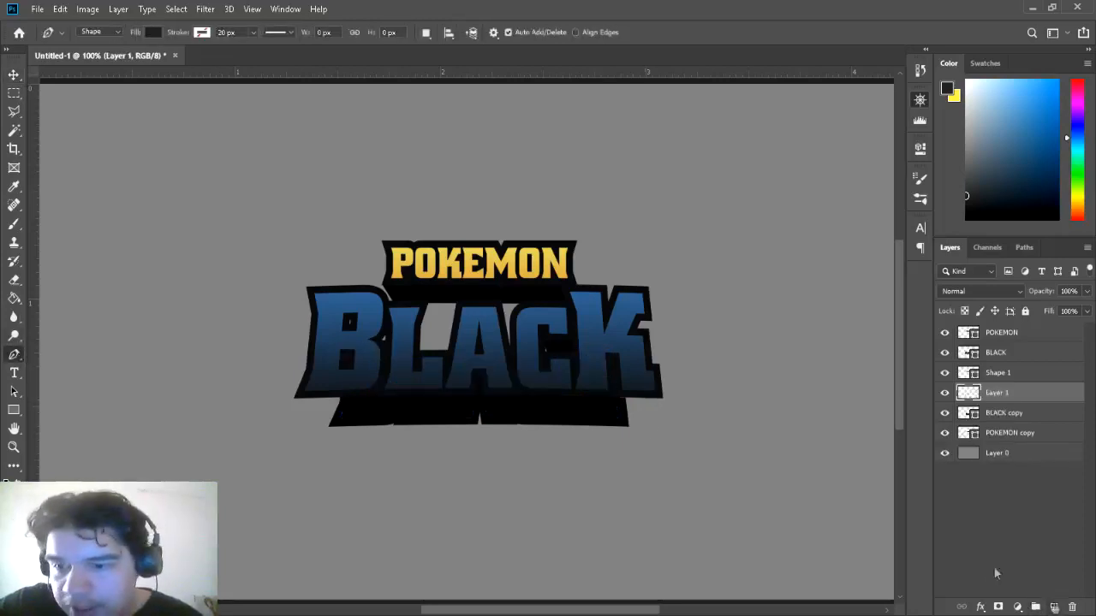
{"action": "left_click", "coordinate": [294, 399]}
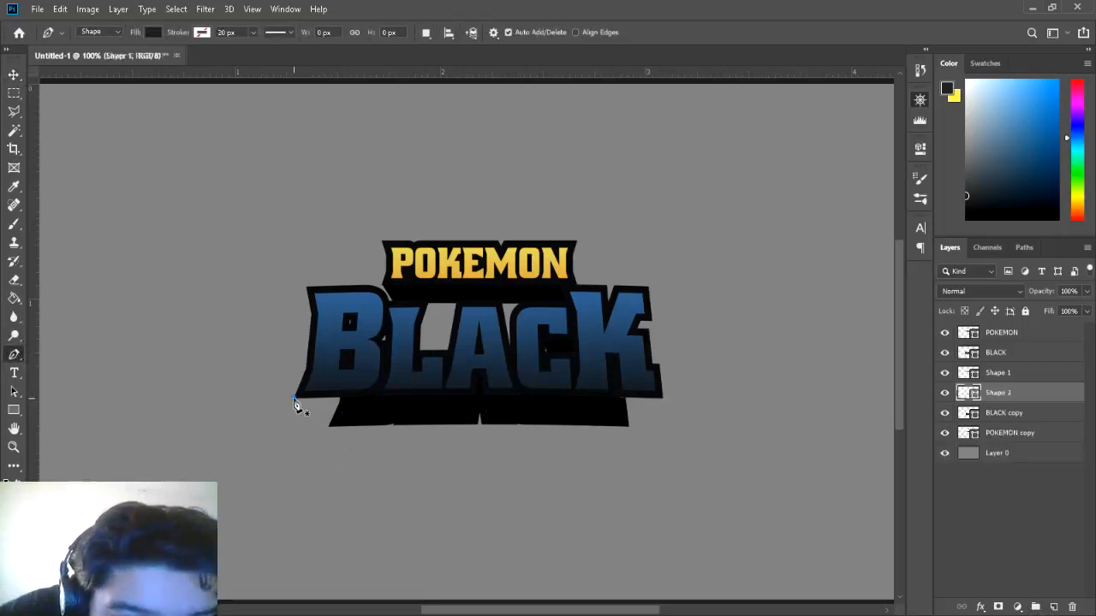
{"action": "left_click", "coordinate": [329, 425]}
{"action": "left_click", "coordinate": [374, 415]}
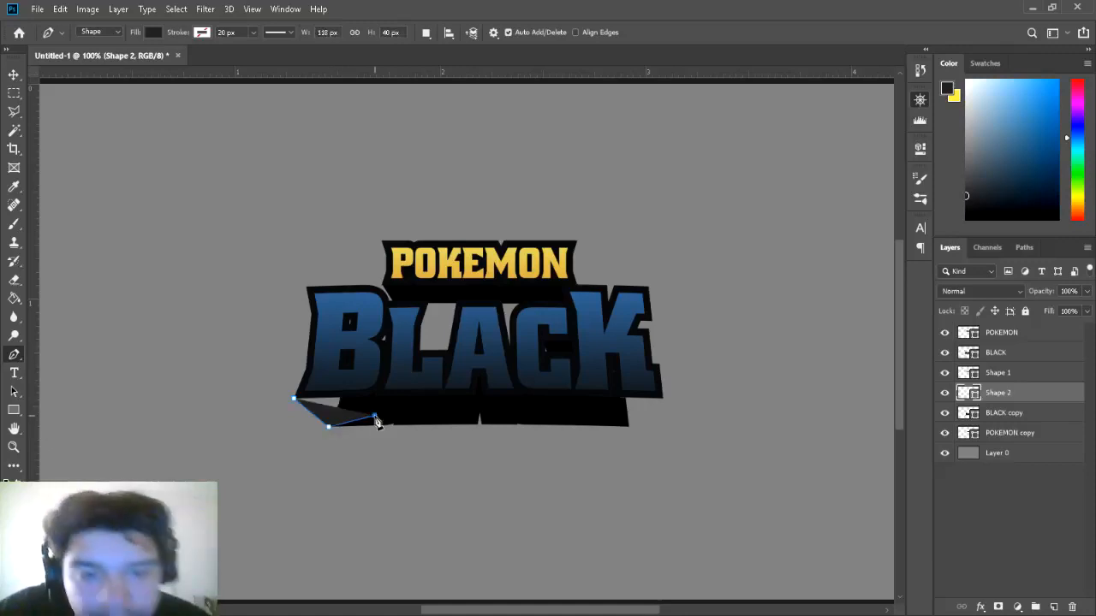
{"action": "left_click", "coordinate": [474, 404]}
{"action": "left_click", "coordinate": [614, 422]}
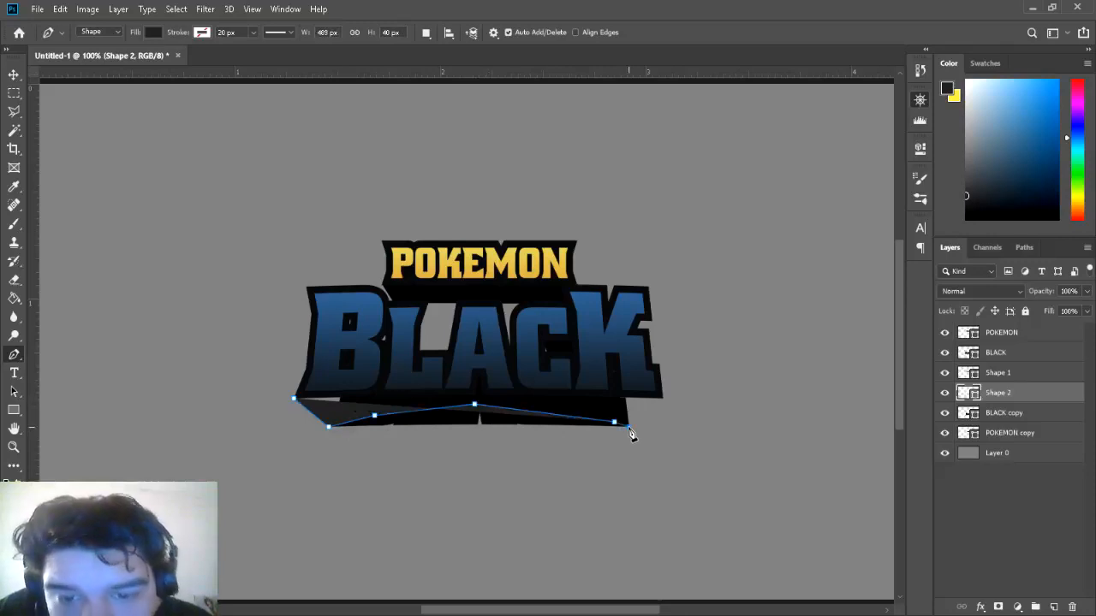
{"action": "left_click", "coordinate": [628, 426]}
{"action": "left_click", "coordinate": [661, 398]}
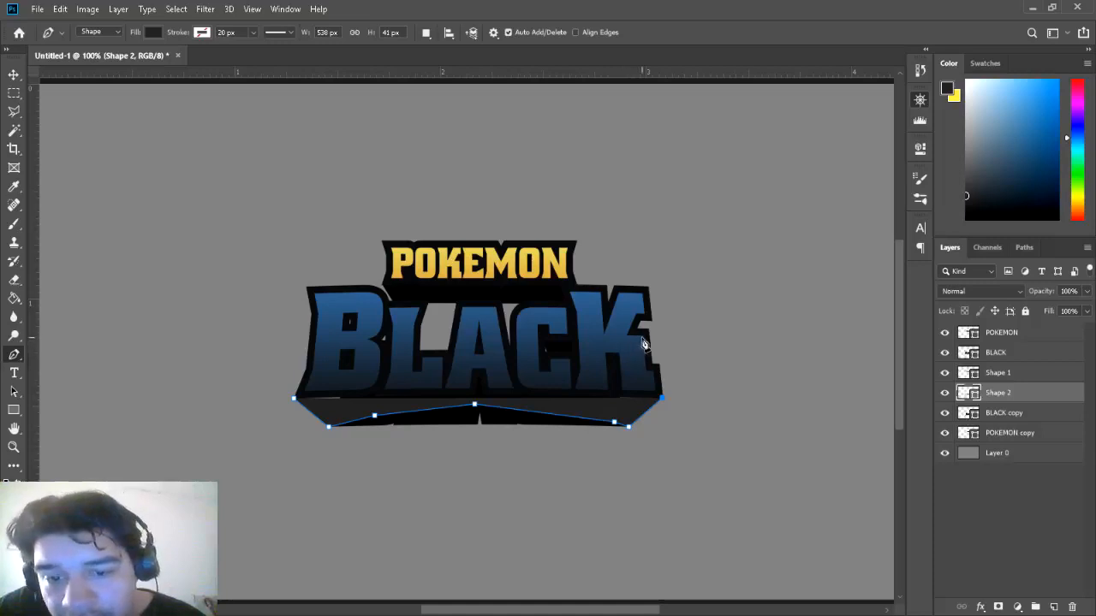
- Continue the Pen shape up behind K, across beneath POKEMON and down behind B, and close it at about 538 × 207 px
{"action": "left_click", "coordinate": [633, 373]}
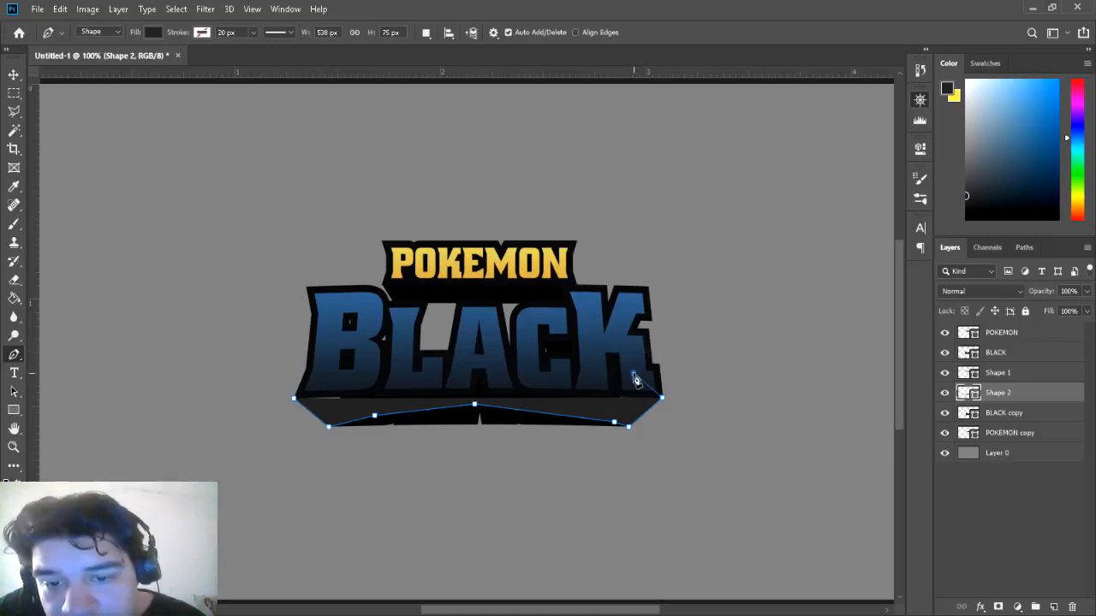
{"action": "left_click", "coordinate": [648, 330]}
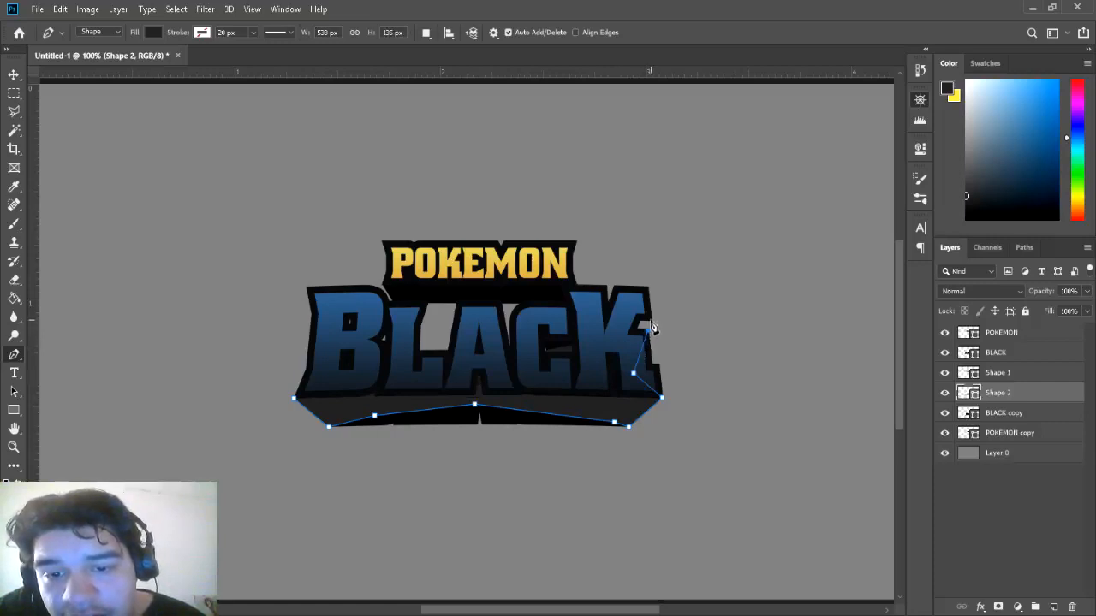
{"action": "left_click", "coordinate": [624, 307]}
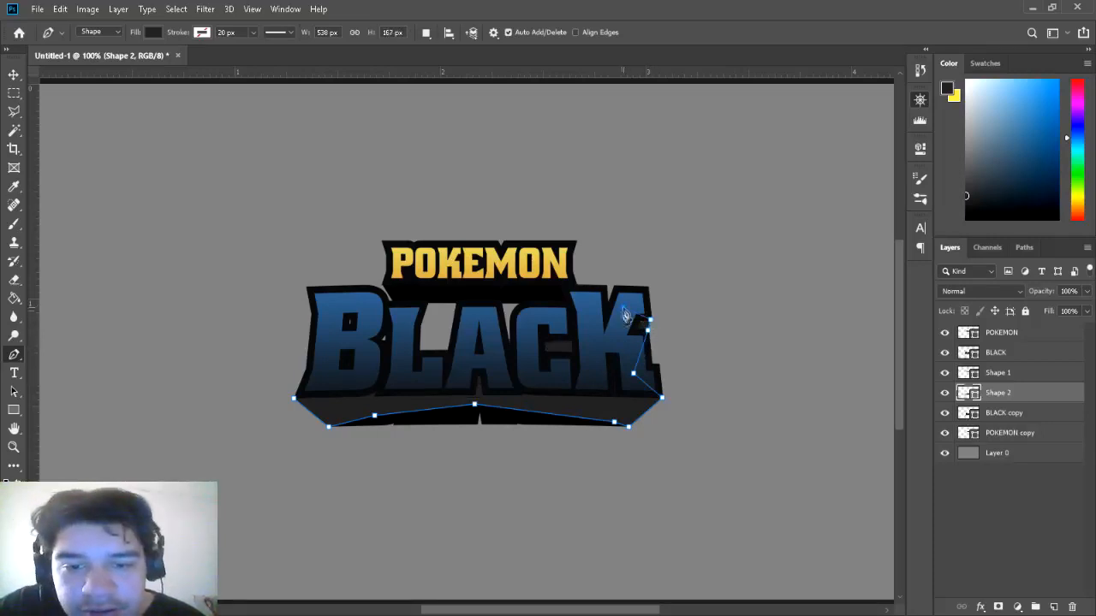
{"action": "left_click", "coordinate": [589, 339]}
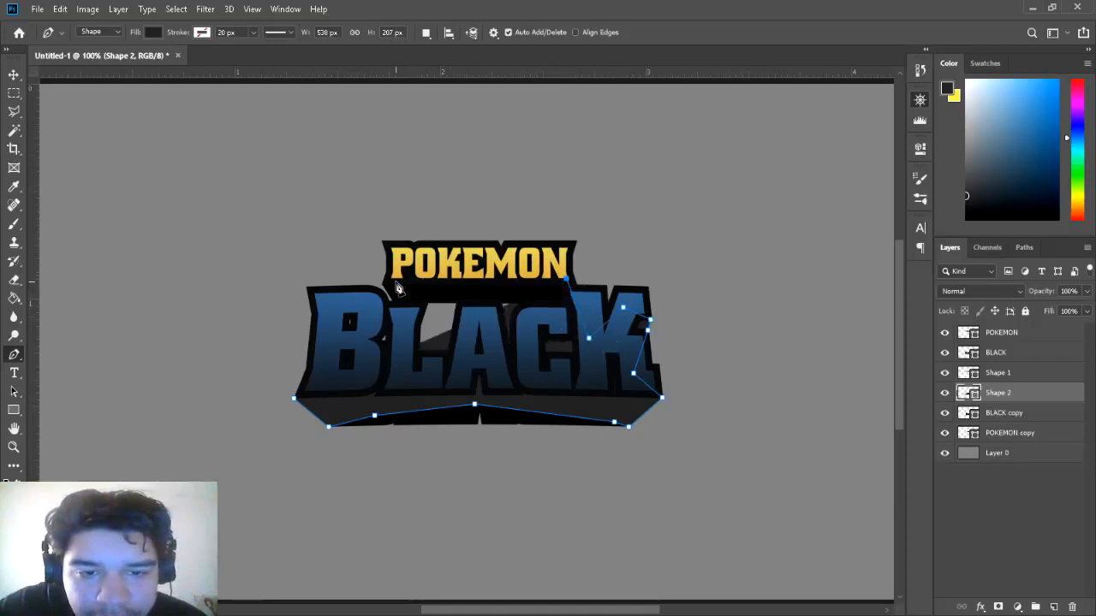
{"action": "left_click", "coordinate": [384, 283]}
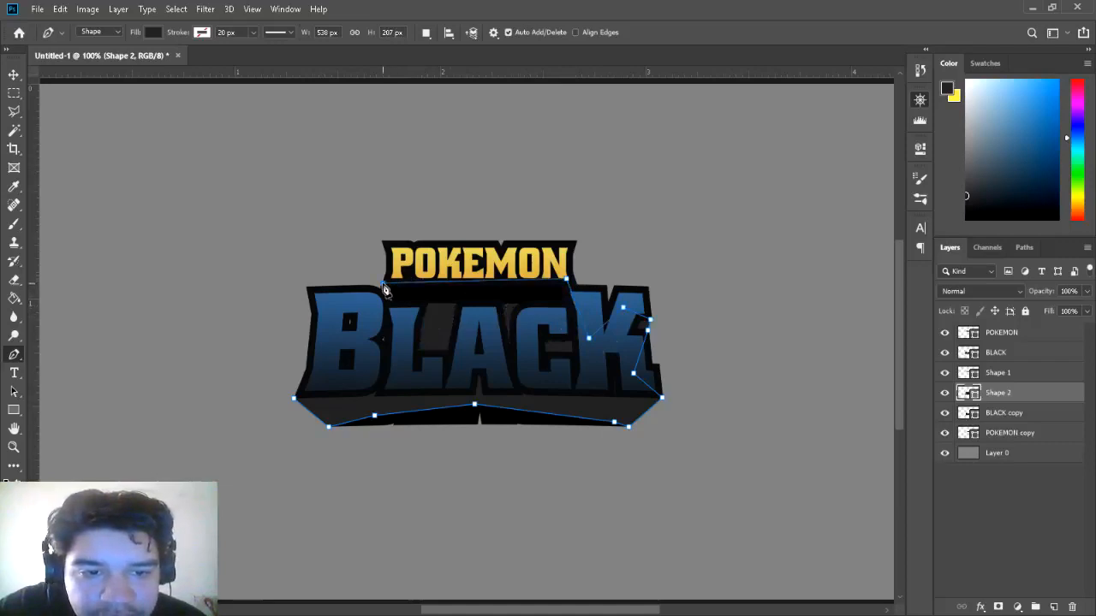
{"action": "left_click", "coordinate": [366, 311]}
{"action": "left_click", "coordinate": [327, 311]}
{"action": "left_click", "coordinate": [322, 390]}
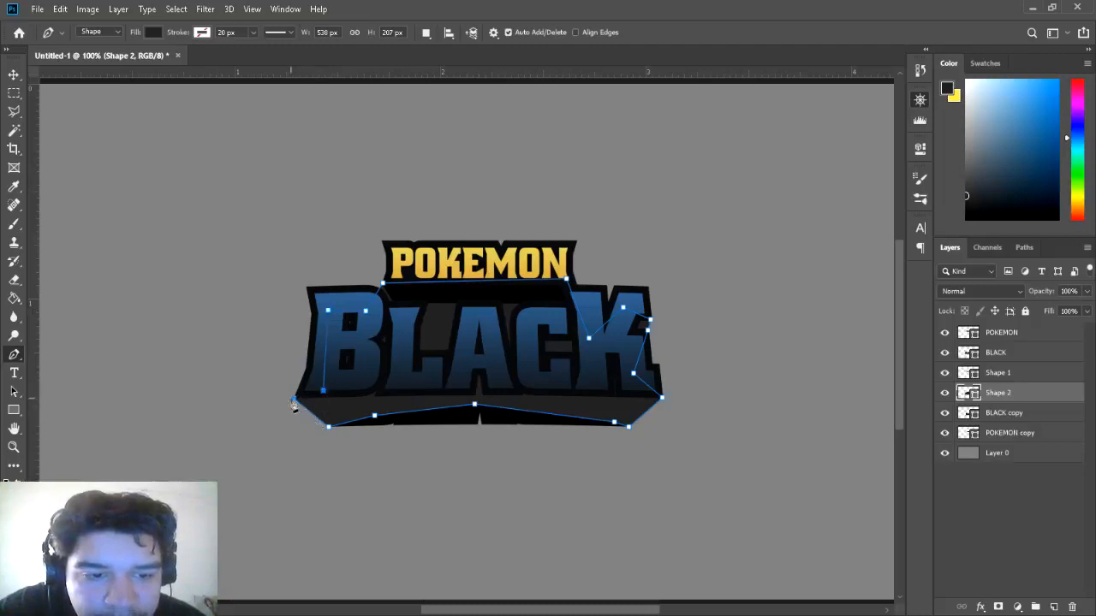
{"action": "left_click", "coordinate": [293, 399]}
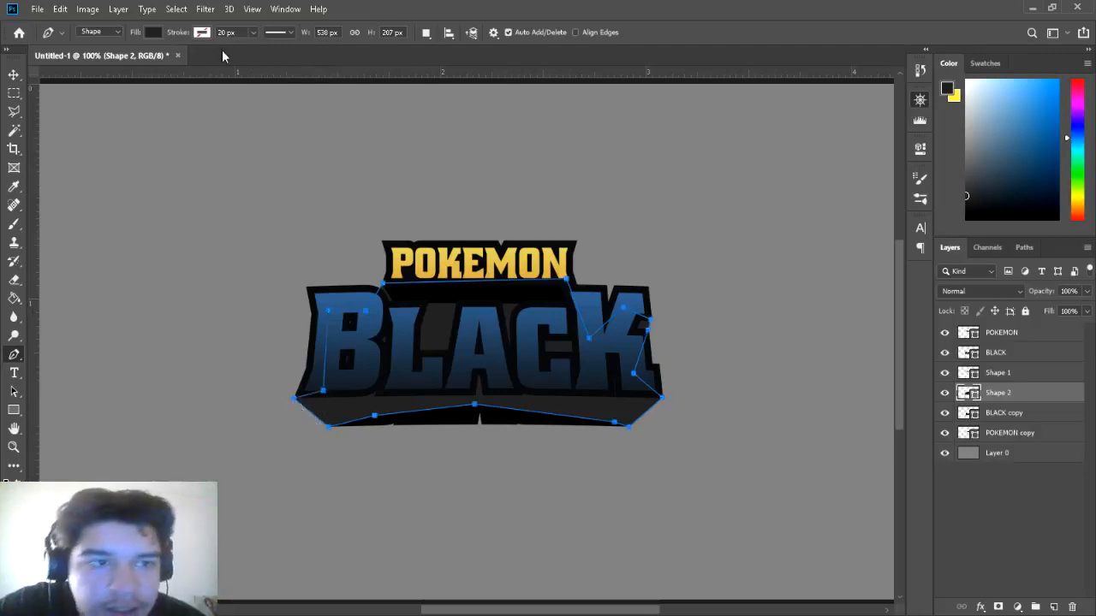
- Change the fill of the newly drawn backing shape to solid black
{"action": "key", "text": "i"}
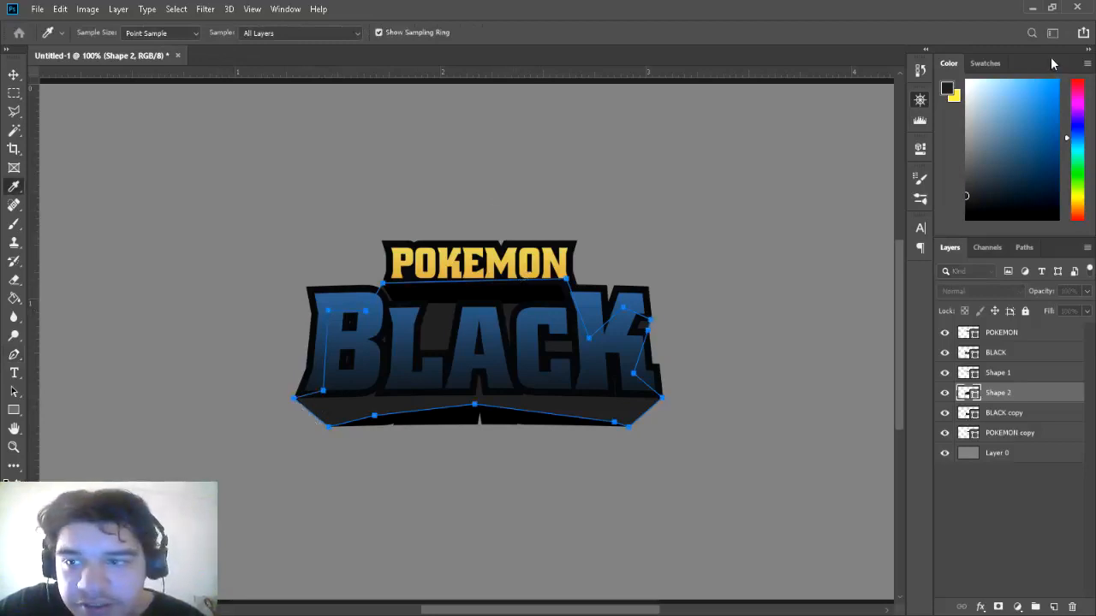
{"action": "key", "text": "p"}
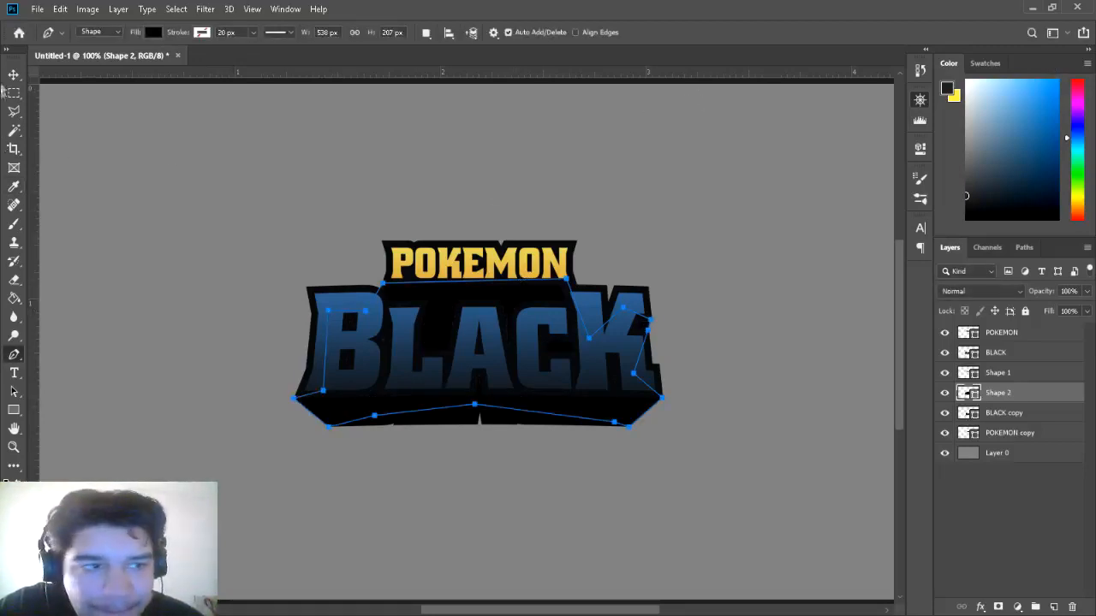
{"action": "left_click", "coordinate": [13, 75]}
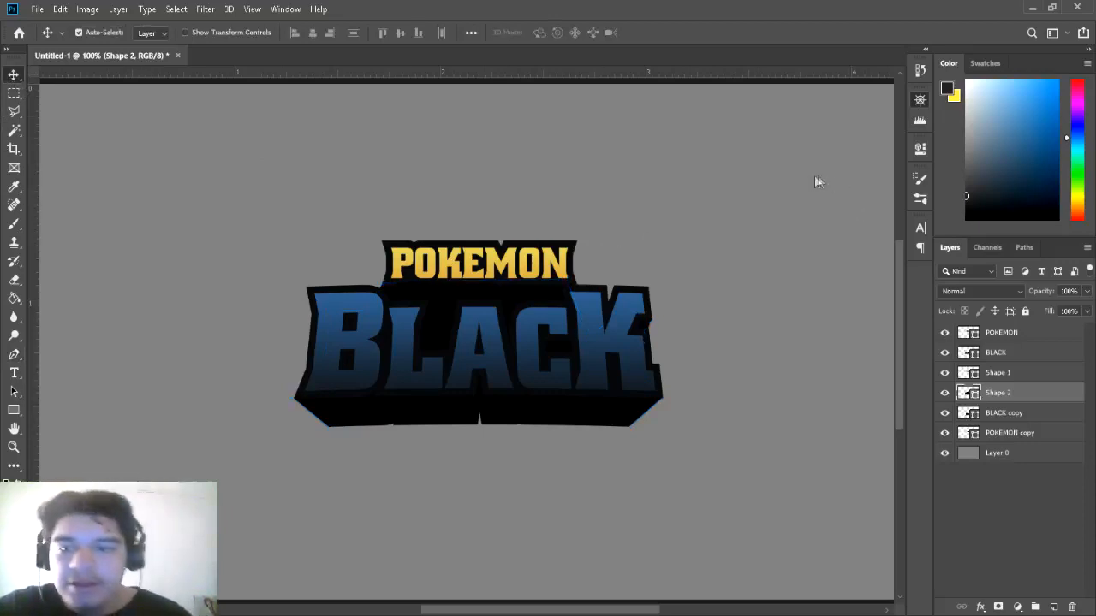
- Add the text RANDOMIZER NUZLOCKE in white on a new layer above POKEMON, placed below the word BLACK
{"action": "left_click", "coordinate": [14, 373]}
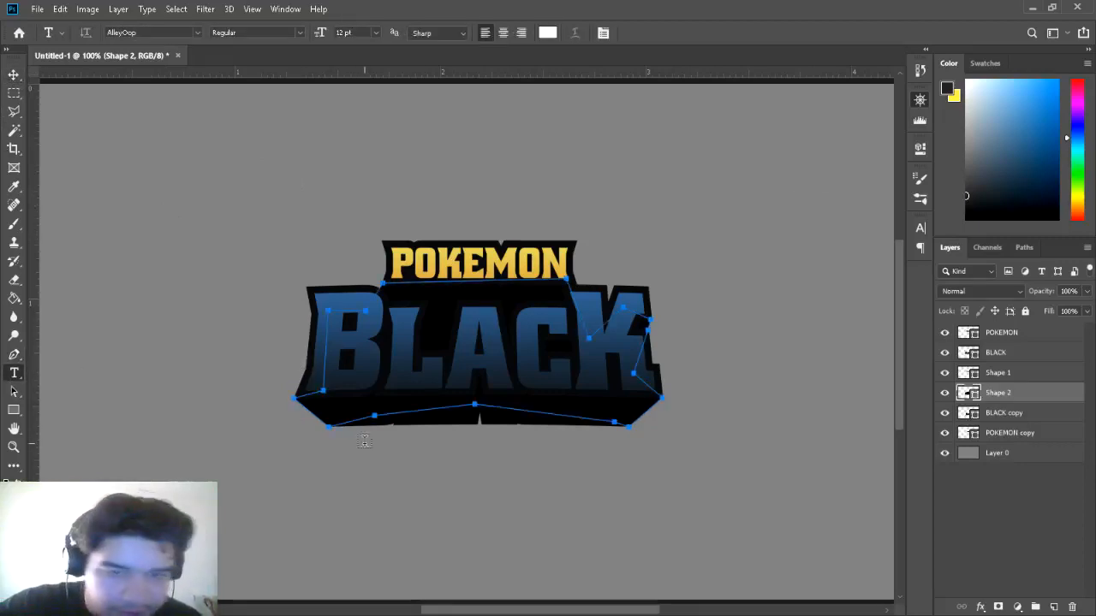
{"action": "left_click", "coordinate": [1024, 334]}
{"action": "left_click", "coordinate": [1051, 607]}
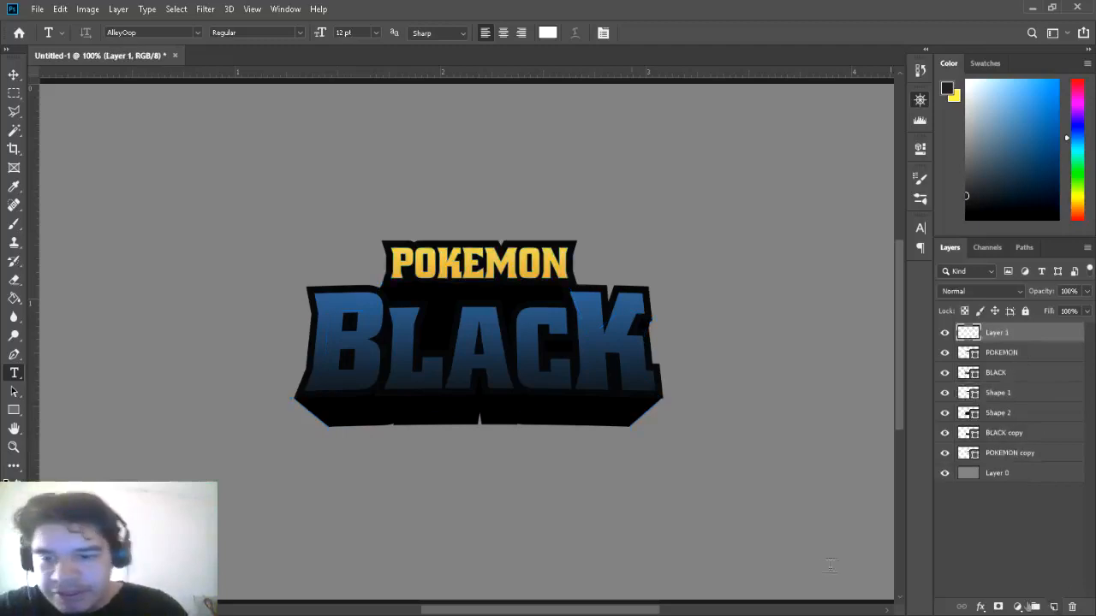
{"action": "left_click", "coordinate": [301, 442]}
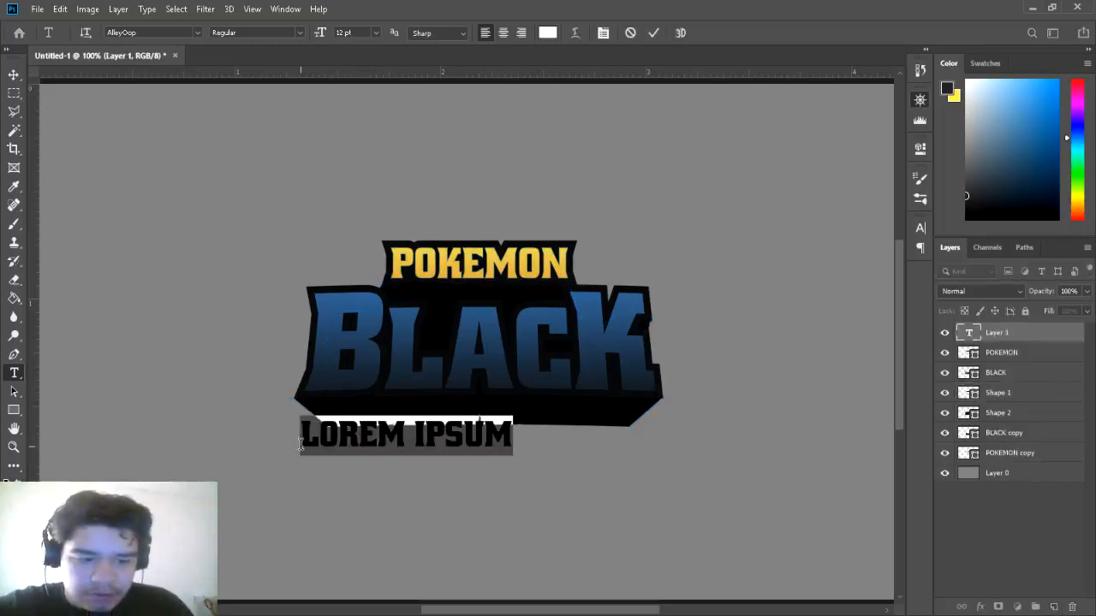
{"action": "type", "text": "RANDOMIZER"}
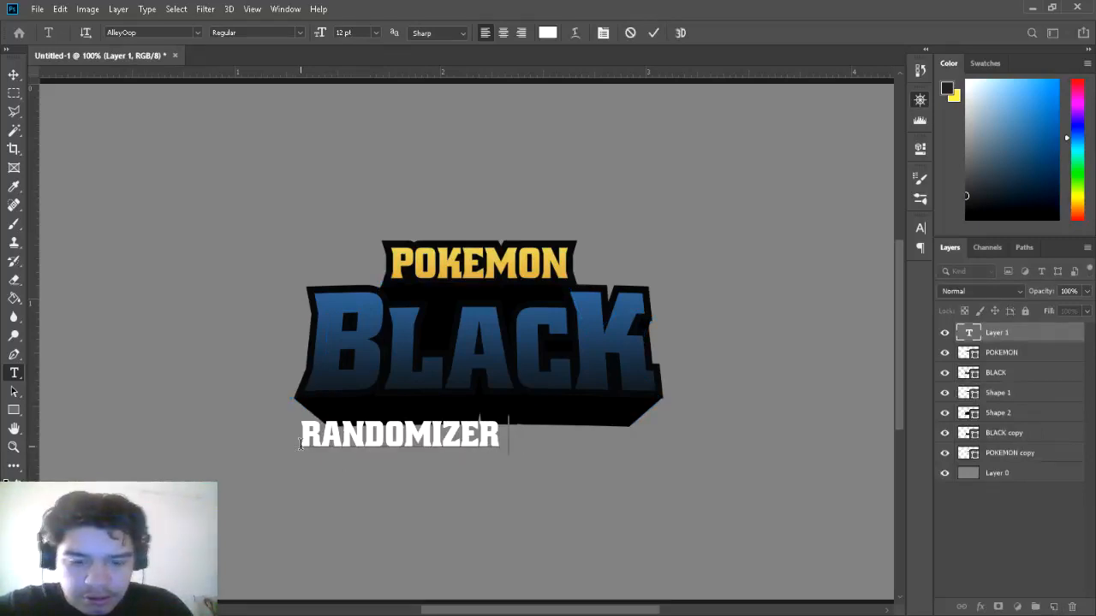
{"action": "type", "text": " NUZLOCKE"}
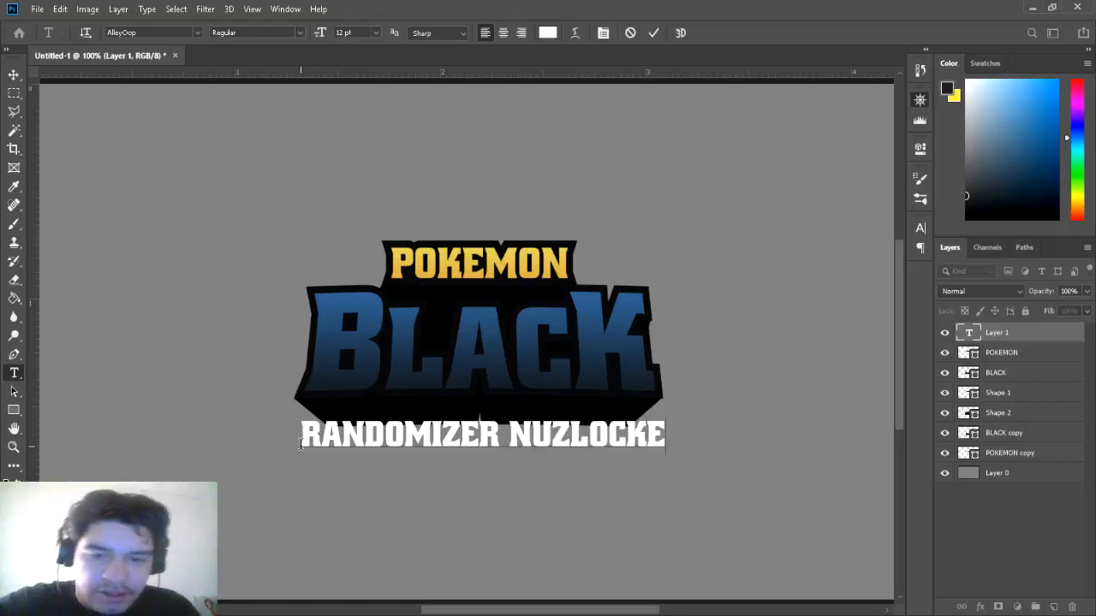
- Change the font of the whole RANDOMIZER NUZLOCKE text to Boomer Tantrum
{"action": "left_click_drag", "start_coordinate": [666, 443], "coordinate": [230, 451]}
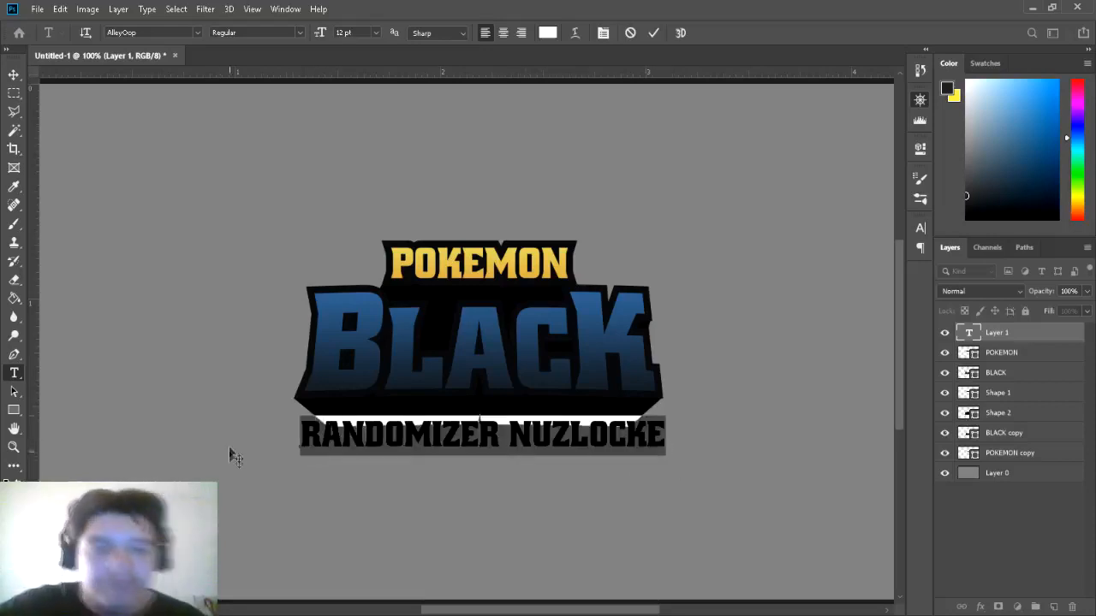
{"action": "left_click", "coordinate": [196, 33]}
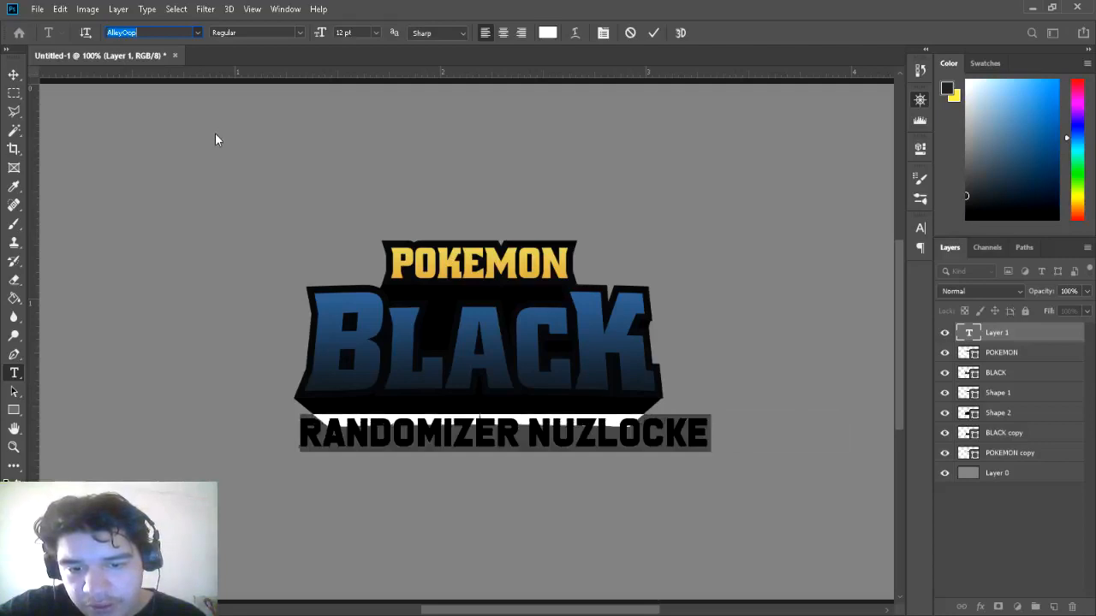
{"action": "key", "text": "Escape"}
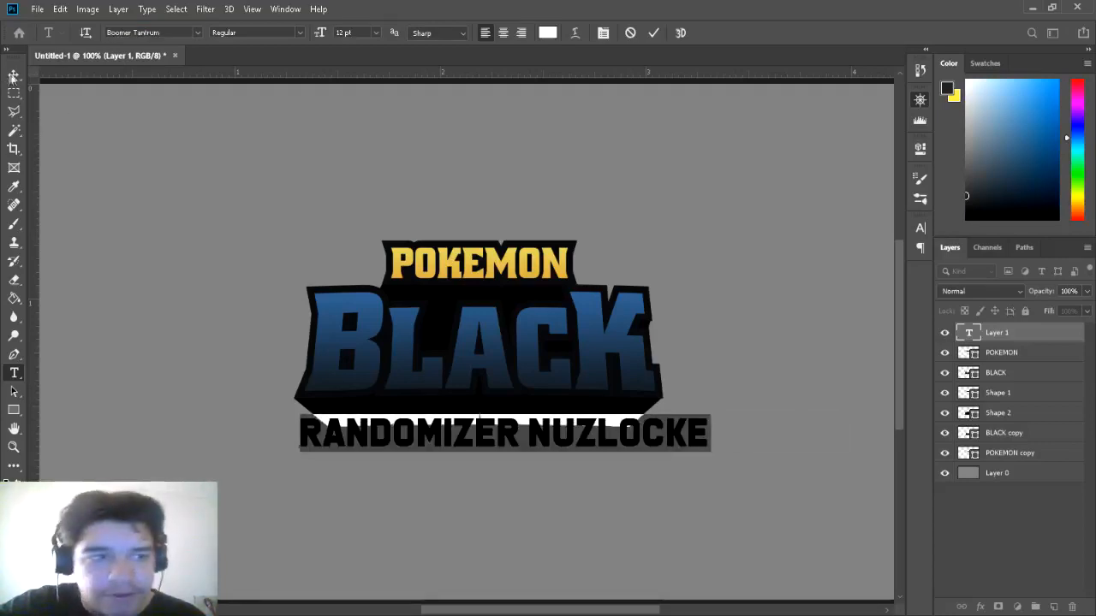
{"action": "left_click", "coordinate": [14, 75]}
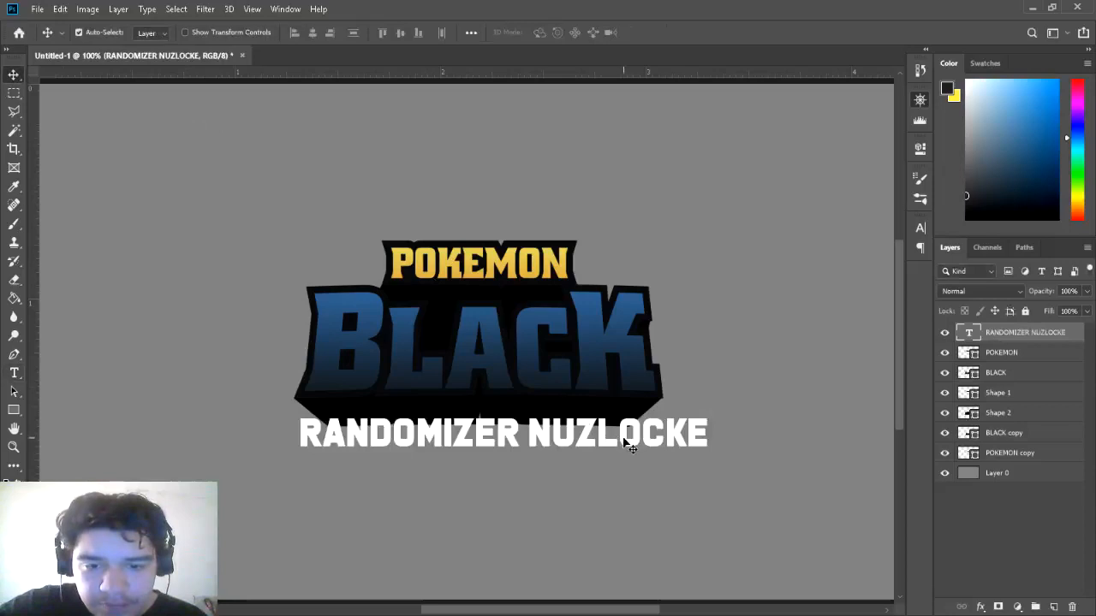
- Scale RANDOMIZER NUZLOCKE to about 59% and centre it just below the logo's black base
{"action": "mouse_move", "coordinate": [622, 443]}
{"action": "left_mouse_down"}
{"action": "mouse_move", "coordinate": [588, 451]}
{"action": "mouse_move", "coordinate": [610, 447]}
{"action": "mouse_move", "coordinate": [601, 447]}
{"action": "left_mouse_up"}
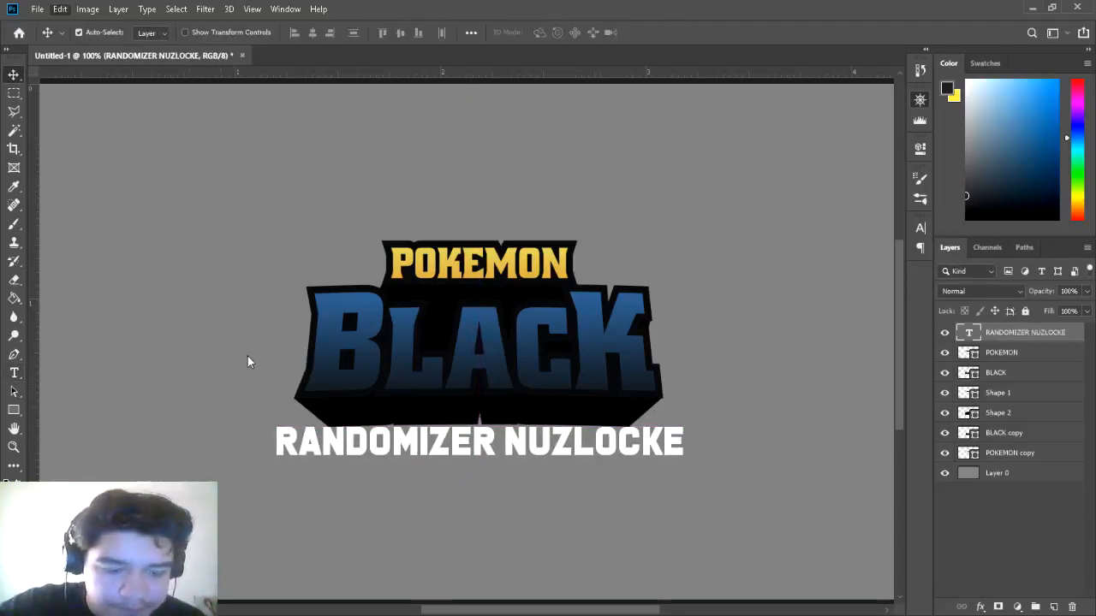
{"action": "key", "text": "ctrl+t"}
{"action": "left_click_drag", "start_coordinate": [275, 419], "coordinate": [311, 426]}
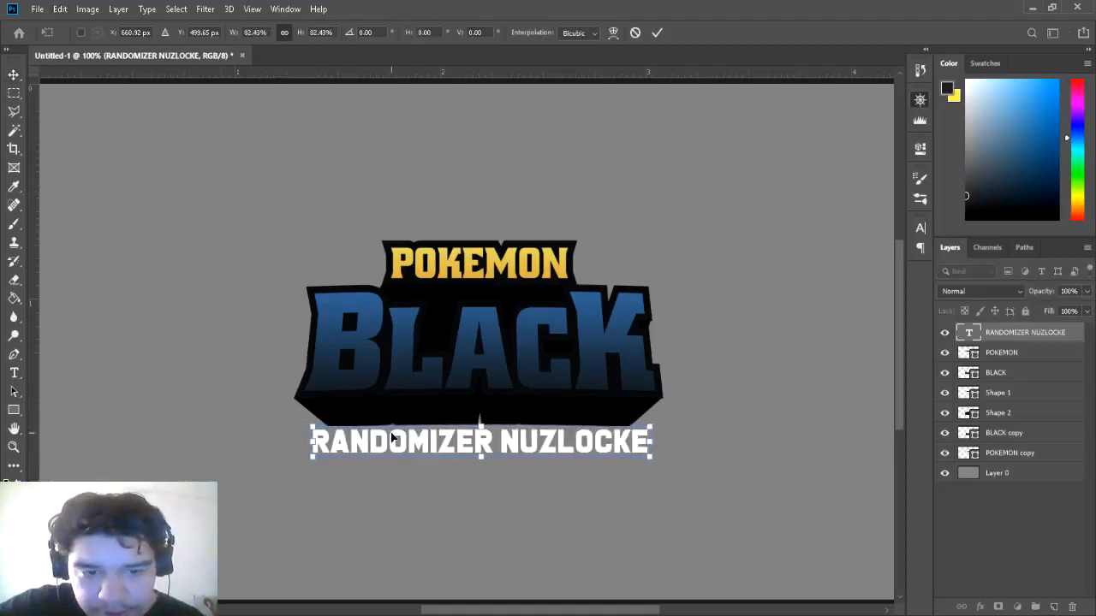
{"action": "left_click_drag", "start_coordinate": [394, 441], "coordinate": [392, 417]}
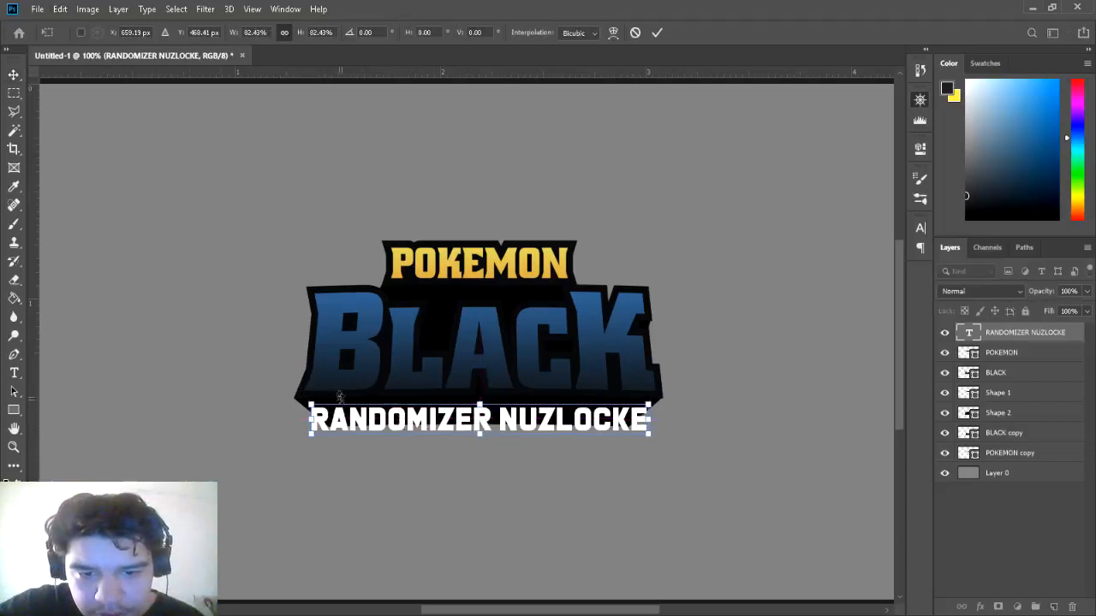
{"action": "left_click_drag", "start_coordinate": [314, 412], "coordinate": [394, 410]}
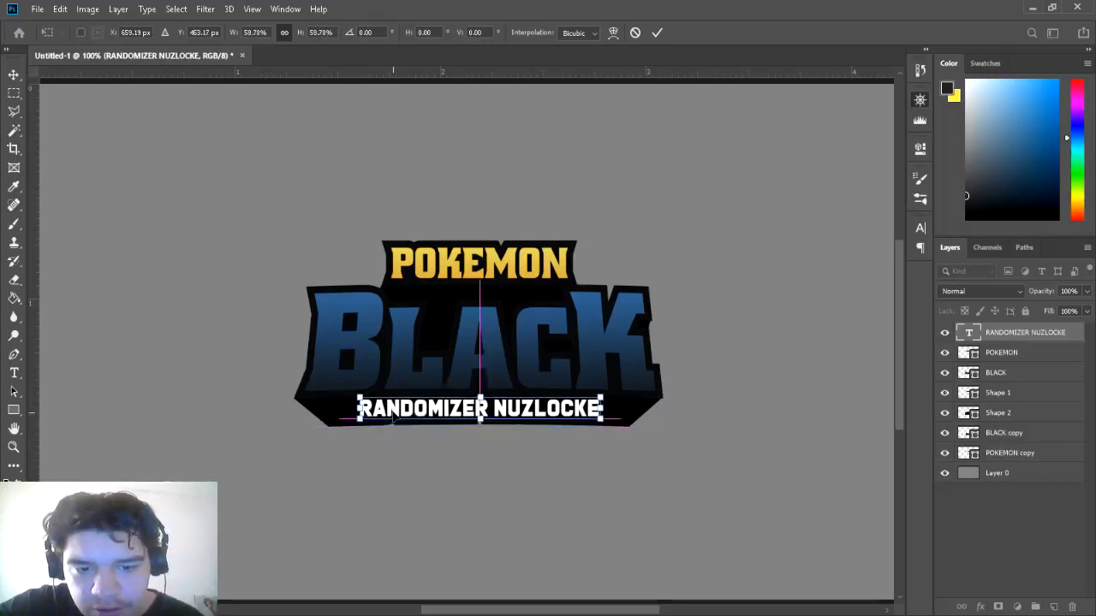
{"action": "key", "text": "Return"}
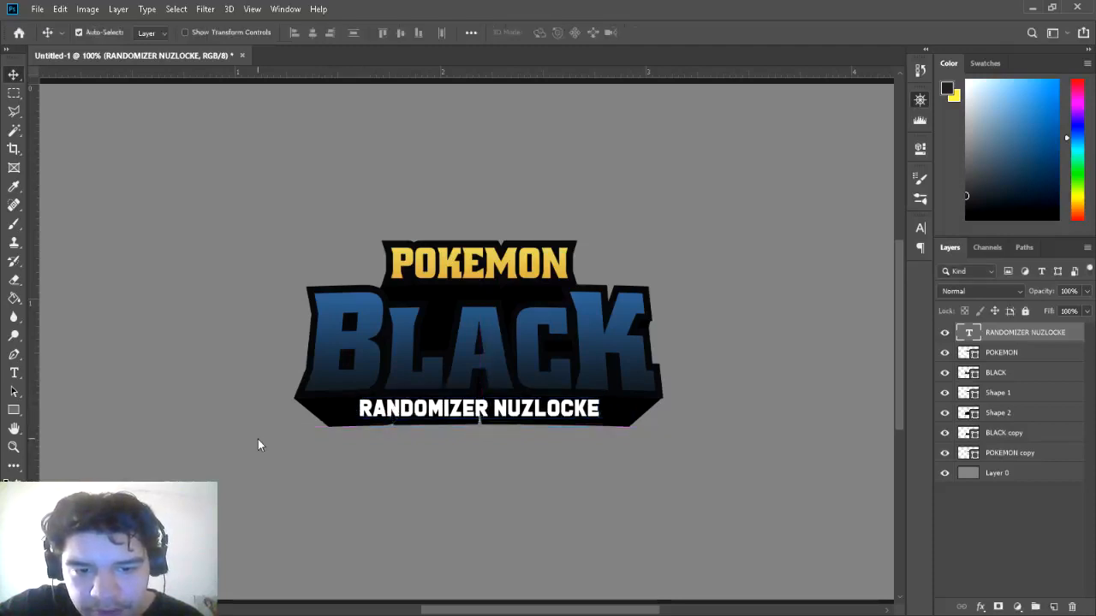
{"action": "left_click_drag", "start_coordinate": [503, 415], "coordinate": [505, 454]}
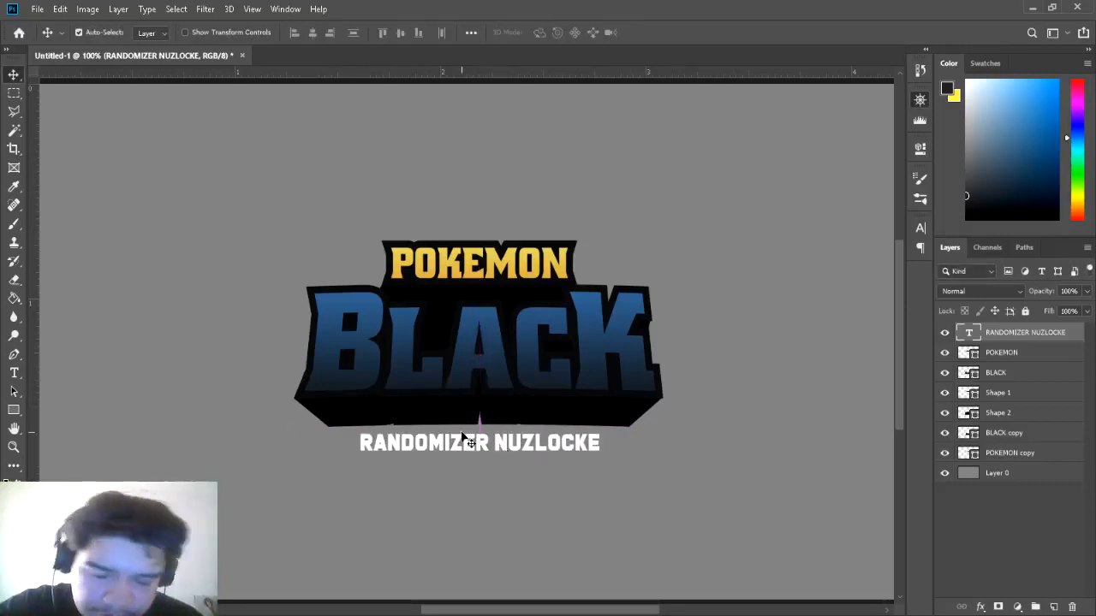
- Warp the RANDOMIZER NUZLOCKE text into a very slight upward arc beneath the black base
{"action": "left_click", "coordinate": [14, 374]}
{"action": "key", "text": "v"}
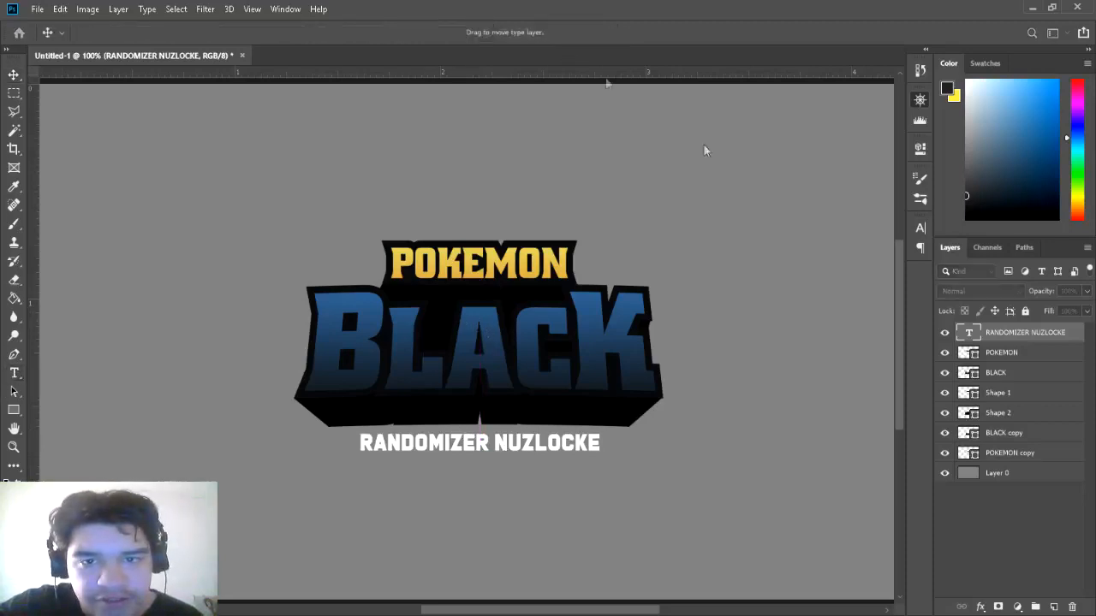
{"action": "left_click", "coordinate": [798, 192]}
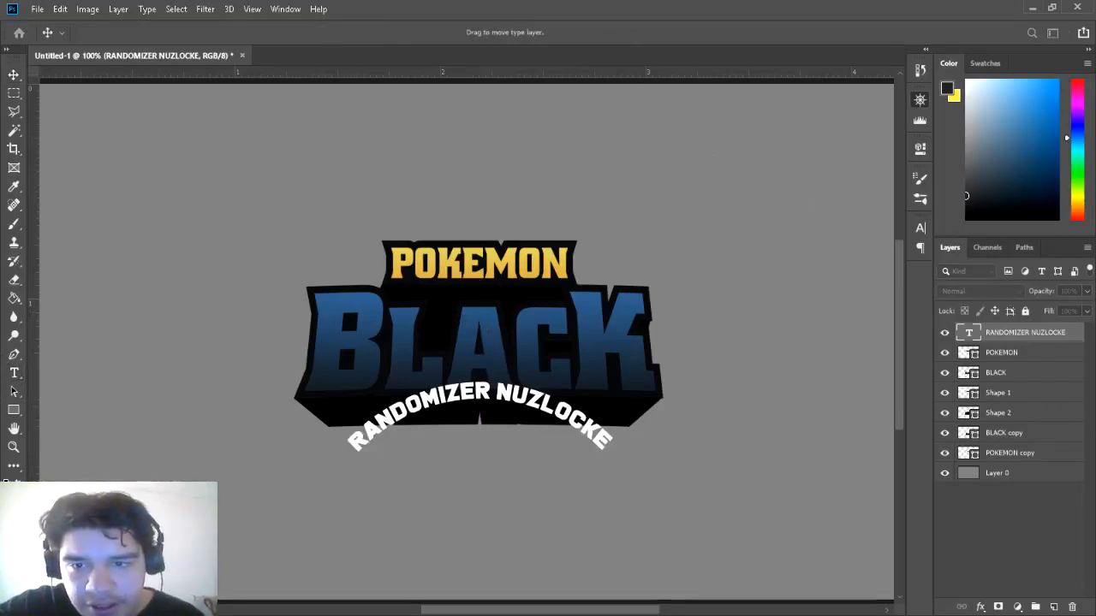
{"action": "left_click_drag", "start_coordinate": [766, 226], "coordinate": [752, 227]}
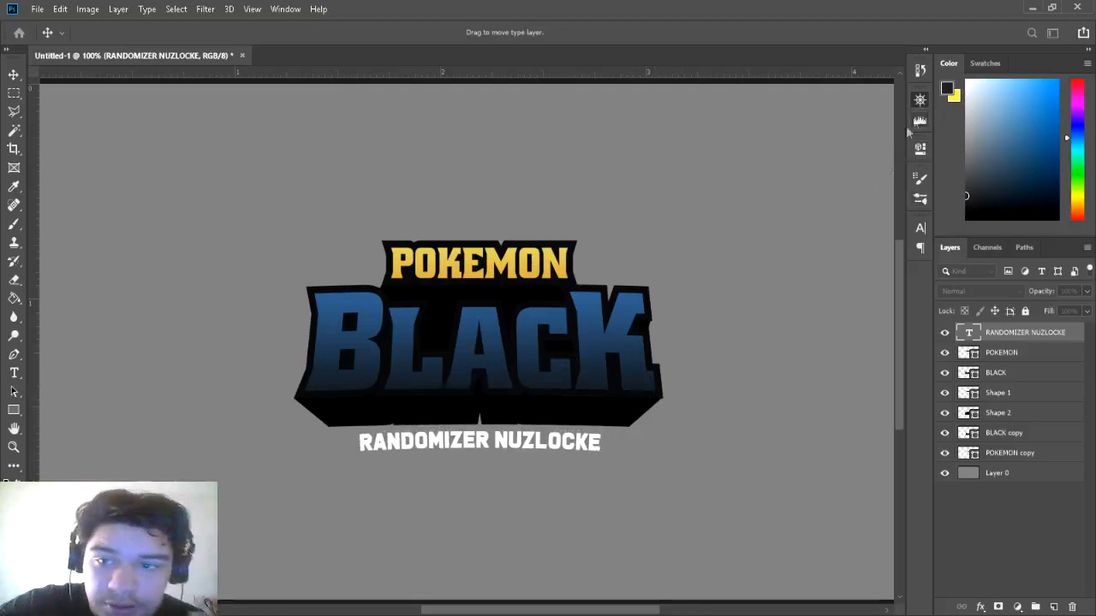
{"action": "left_click", "coordinate": [870, 168]}
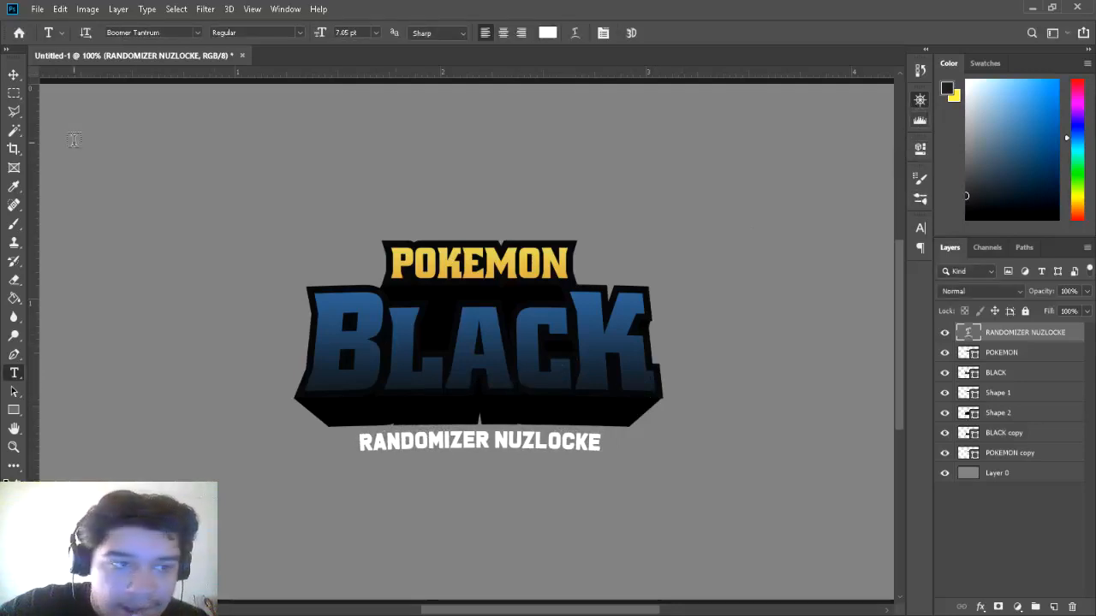
- Nudge the RANDOMIZER NUZLOCKE text slightly left to centre it beneath the black base
{"action": "left_click", "coordinate": [14, 77]}
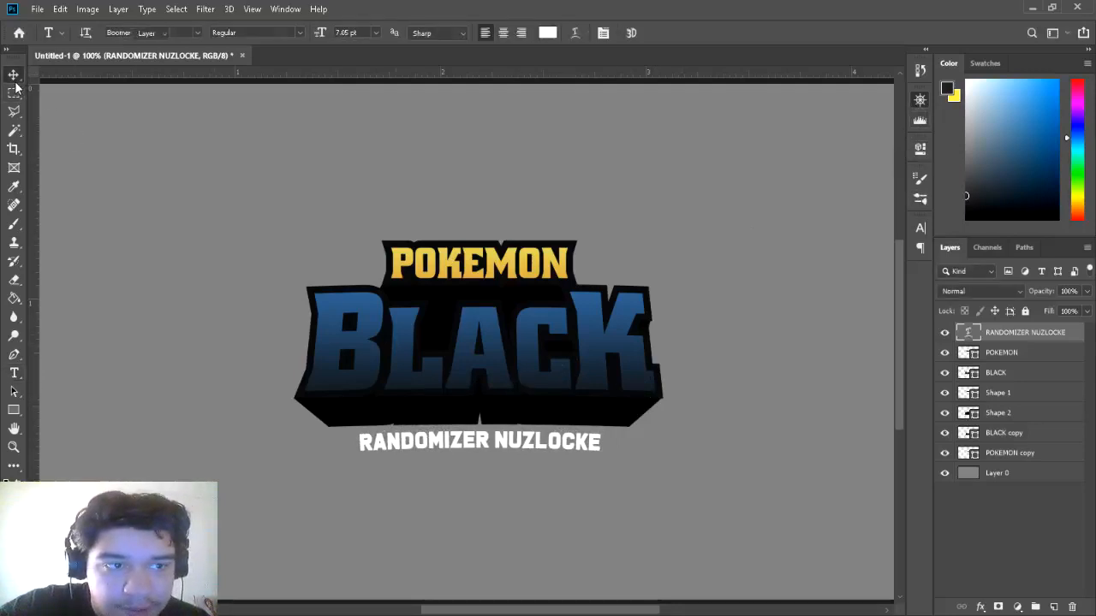
{"action": "left_click_drag", "start_coordinate": [506, 443], "coordinate": [503, 442]}
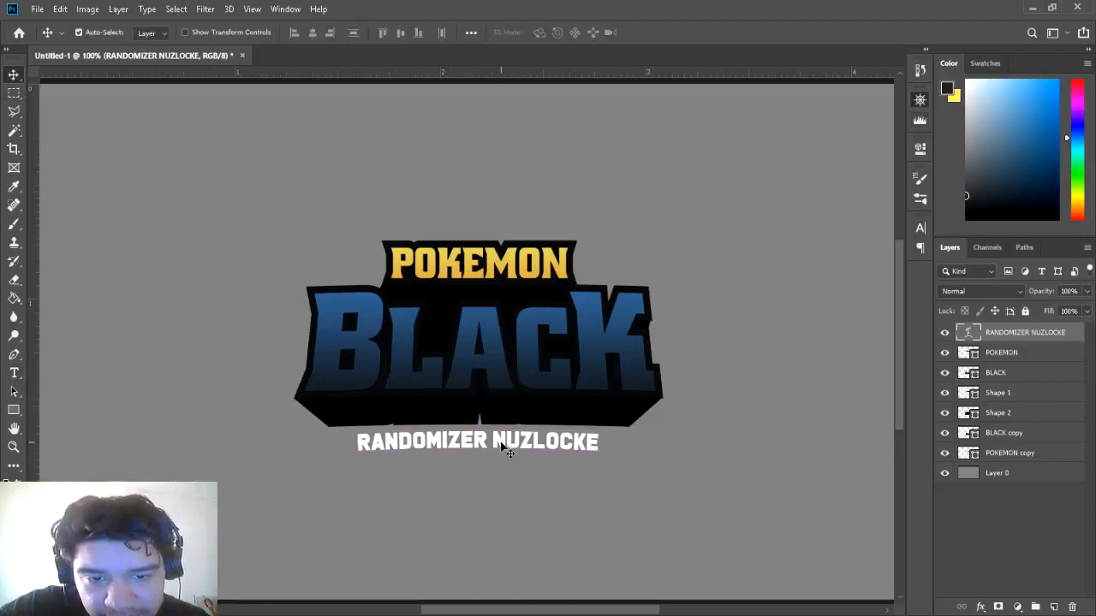
{"action": "left_click", "coordinate": [14, 373]}
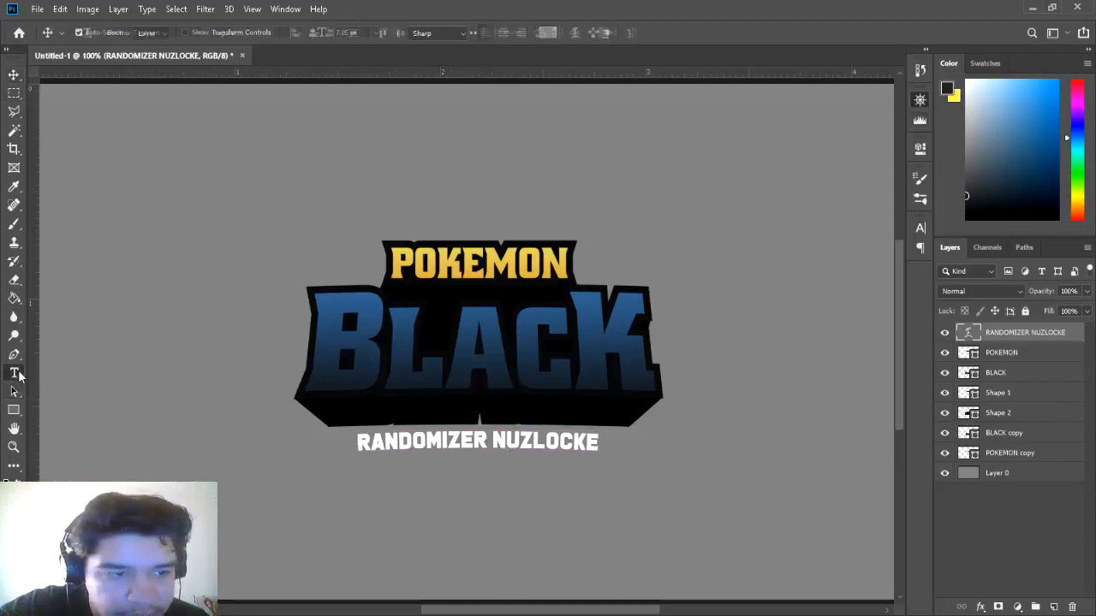
{"action": "left_click", "coordinate": [492, 440]}
{"action": "left_click", "coordinate": [490, 442]}
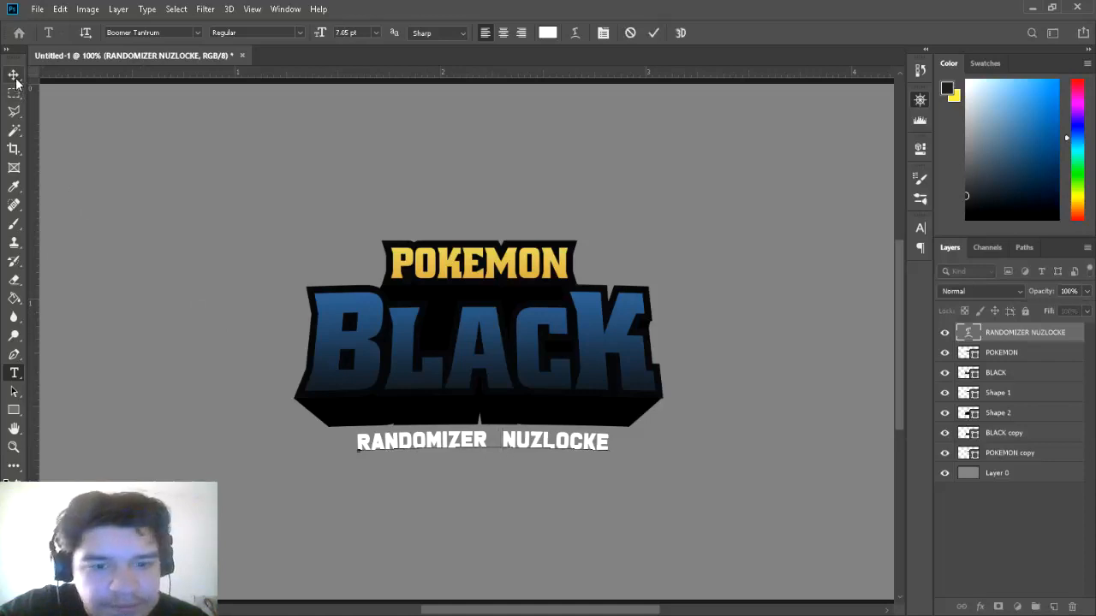
{"action": "key", "text": "BackSpace"}
{"action": "key", "text": "BackSpace"}
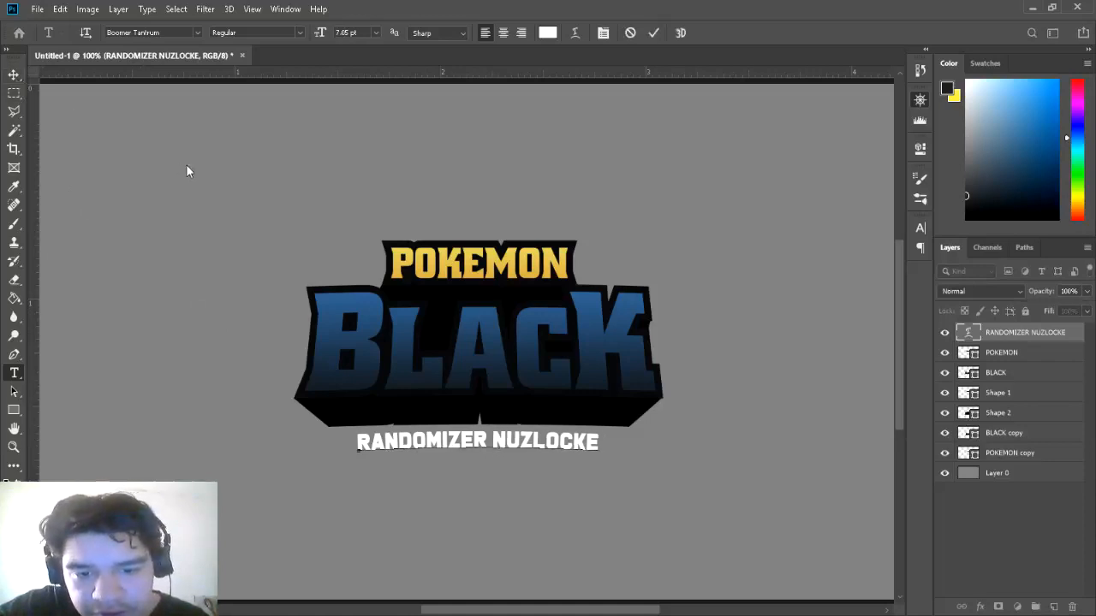
{"action": "left_click", "coordinate": [14, 74]}
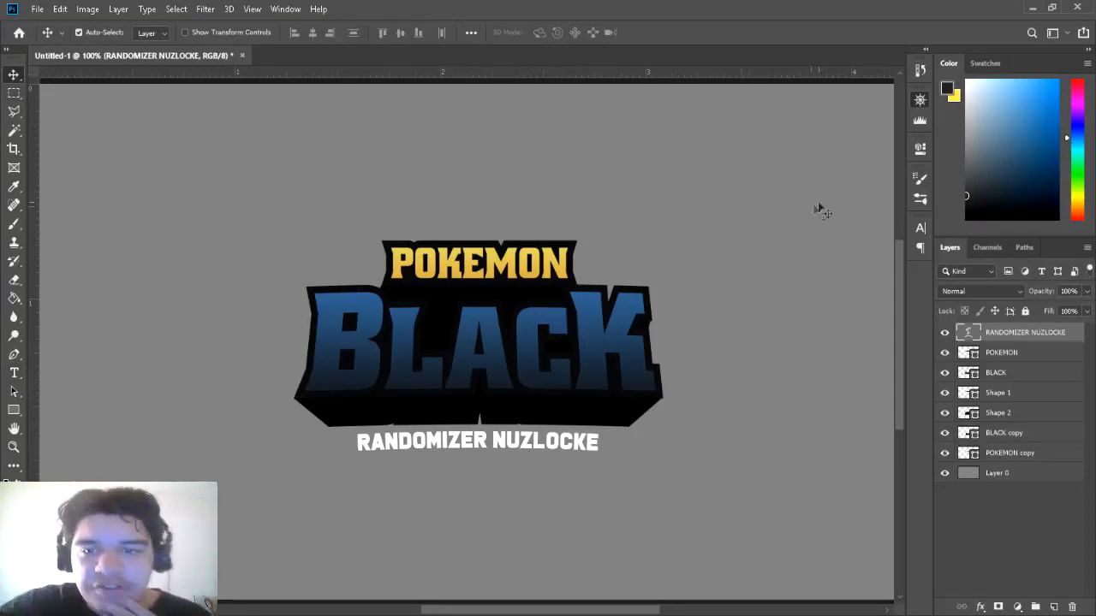
- Add an Inner Shadow effect in pale yellow to the POKEMON layer as a highlight along the letters' upper edges
{"action": "key", "text": "ctrl+minus"}
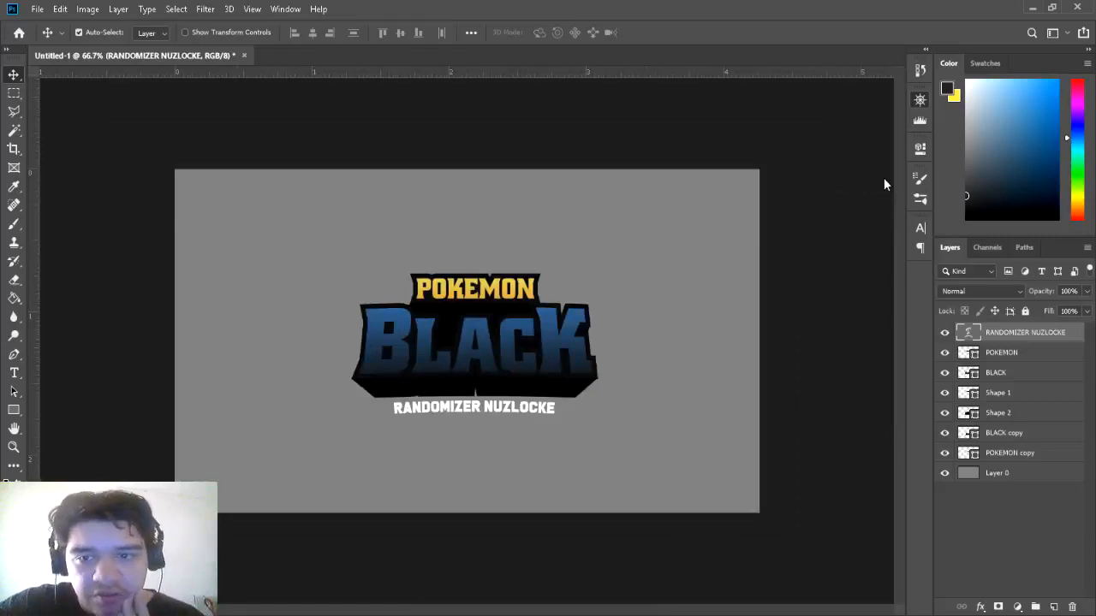
{"action": "key", "text": "ctrl+plus"}
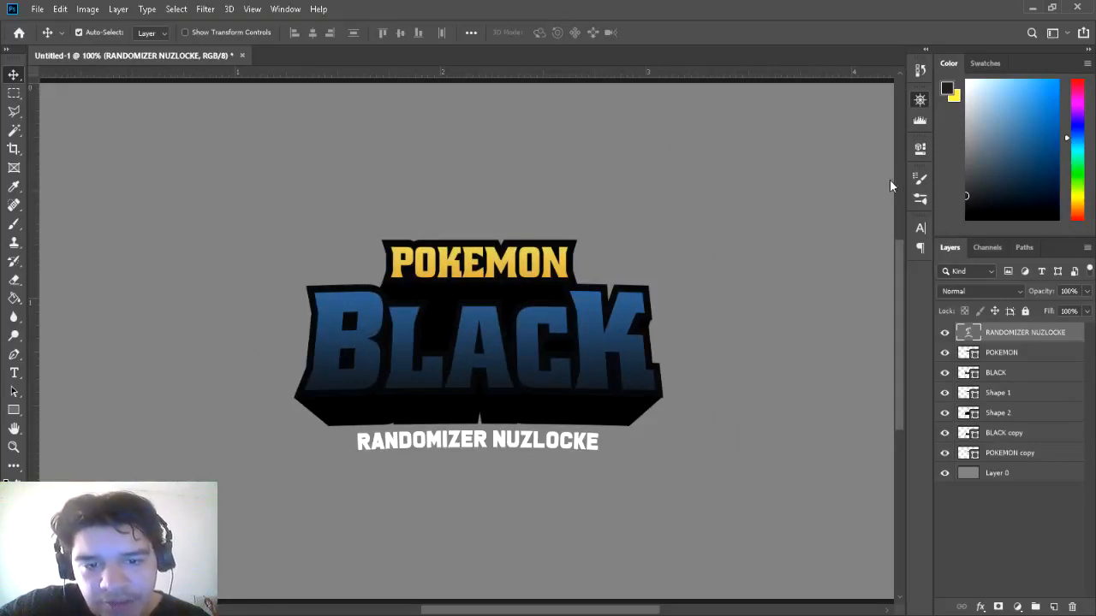
{"action": "left_click", "coordinate": [1025, 453]}
{"action": "left_click", "coordinate": [1013, 359]}
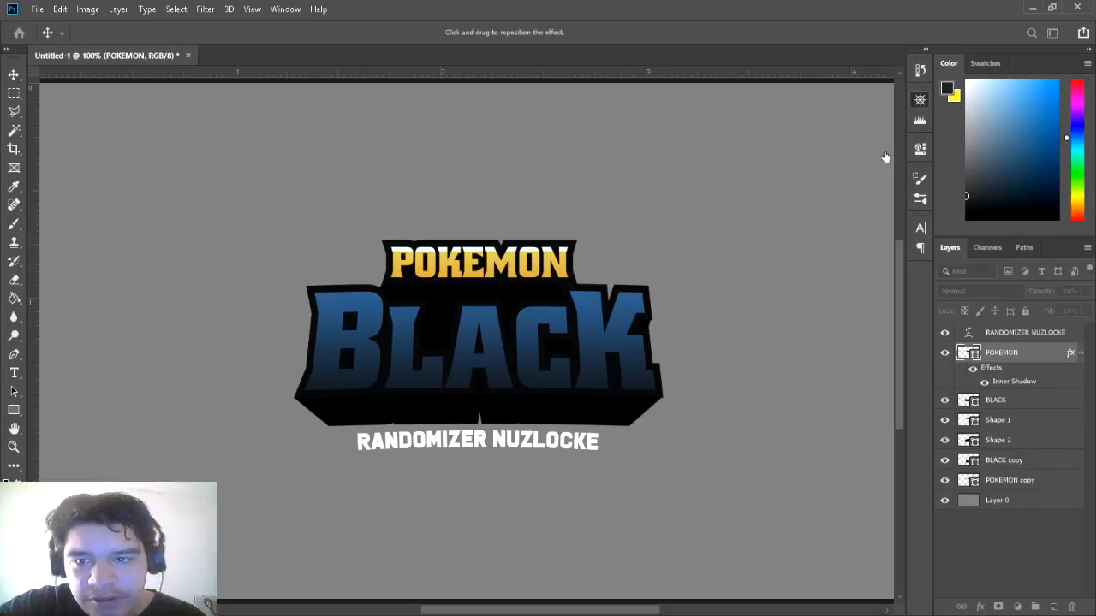
{"action": "key", "text": "i"}
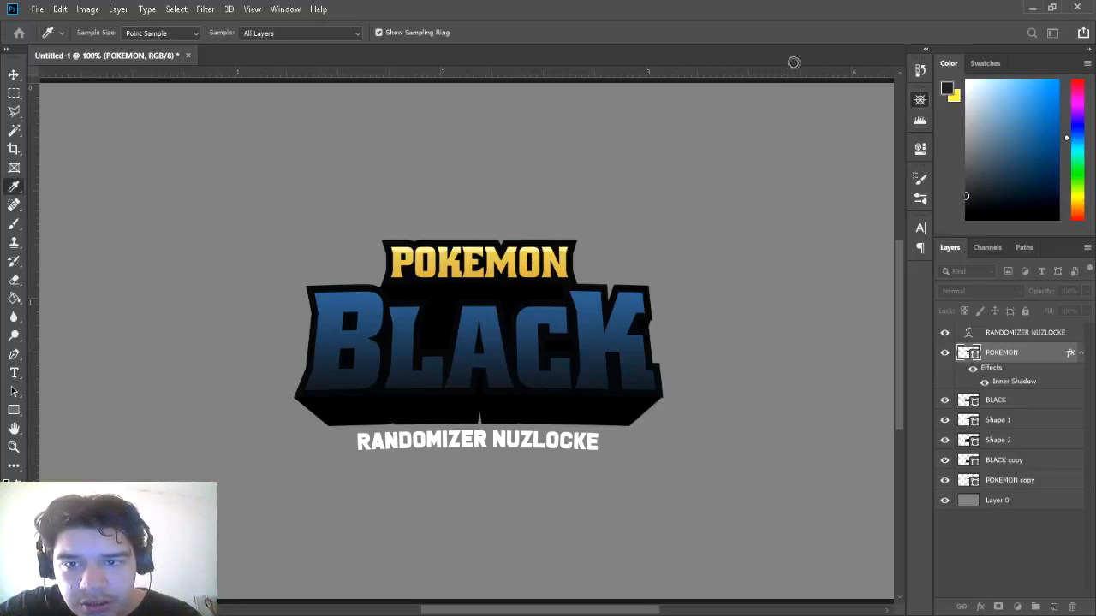
{"action": "left_click", "coordinate": [1038, 50]}
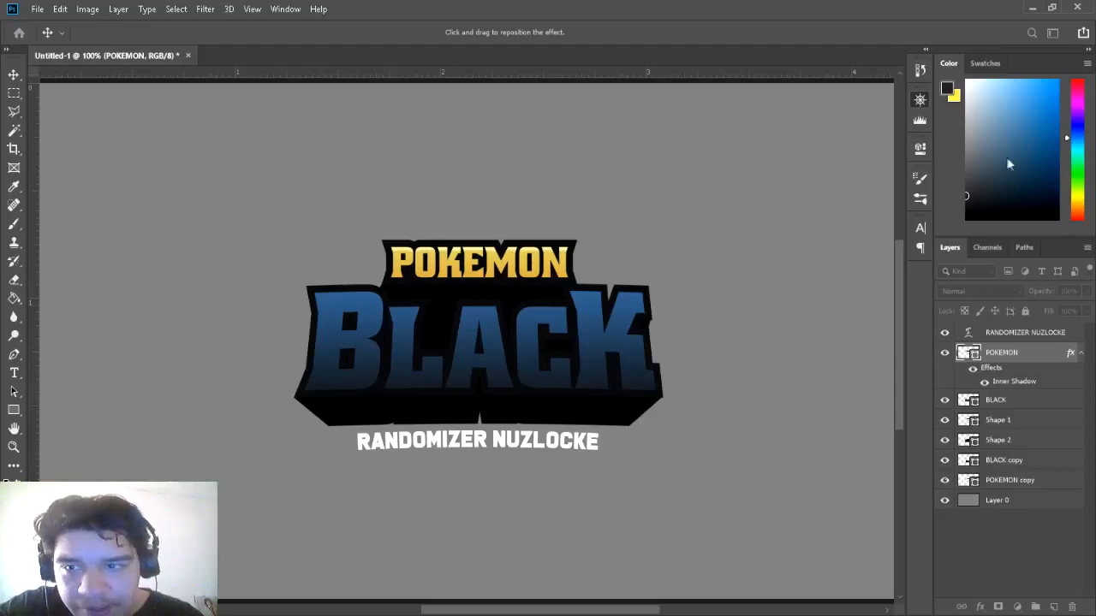
{"action": "key", "text": "Return"}
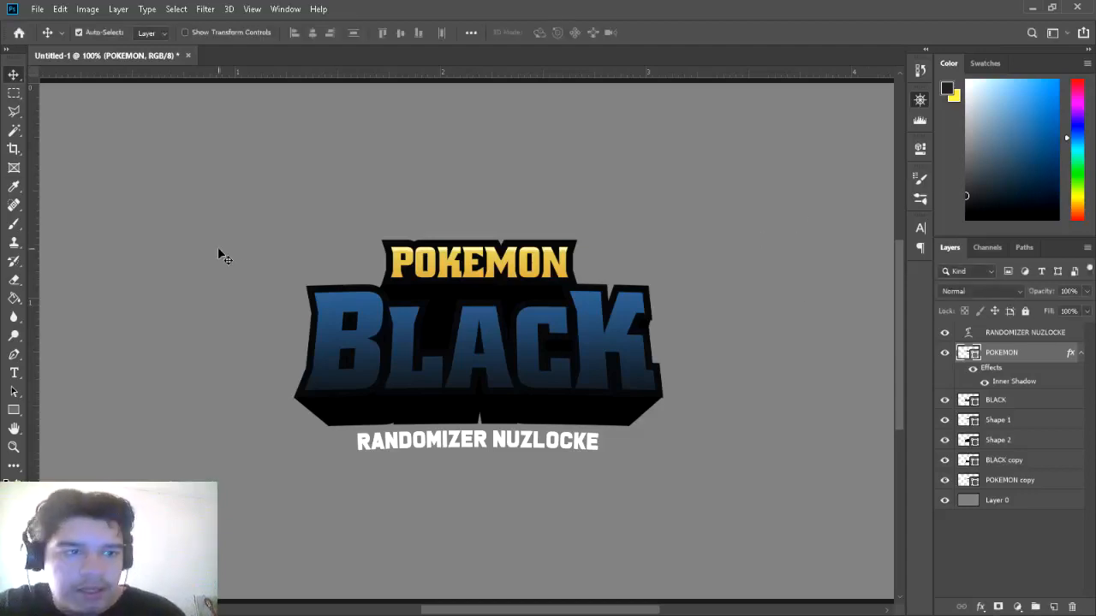
- Paint soft dark shading inside a wide, flat elliptical selection across the lower half of POKEMON on a new layer above it
{"action": "left_click", "coordinate": [14, 92]}
{"action": "key", "text": "shift+m"}
{"action": "left_click_drag", "start_coordinate": [341, 268], "coordinate": [631, 302]}
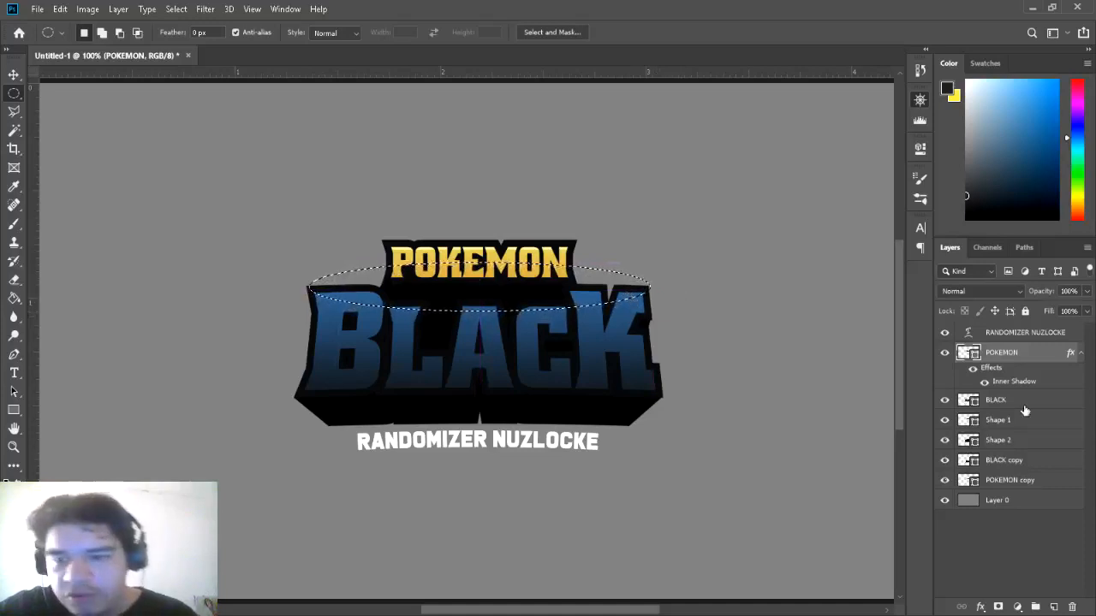
{"action": "left_click", "coordinate": [1054, 607]}
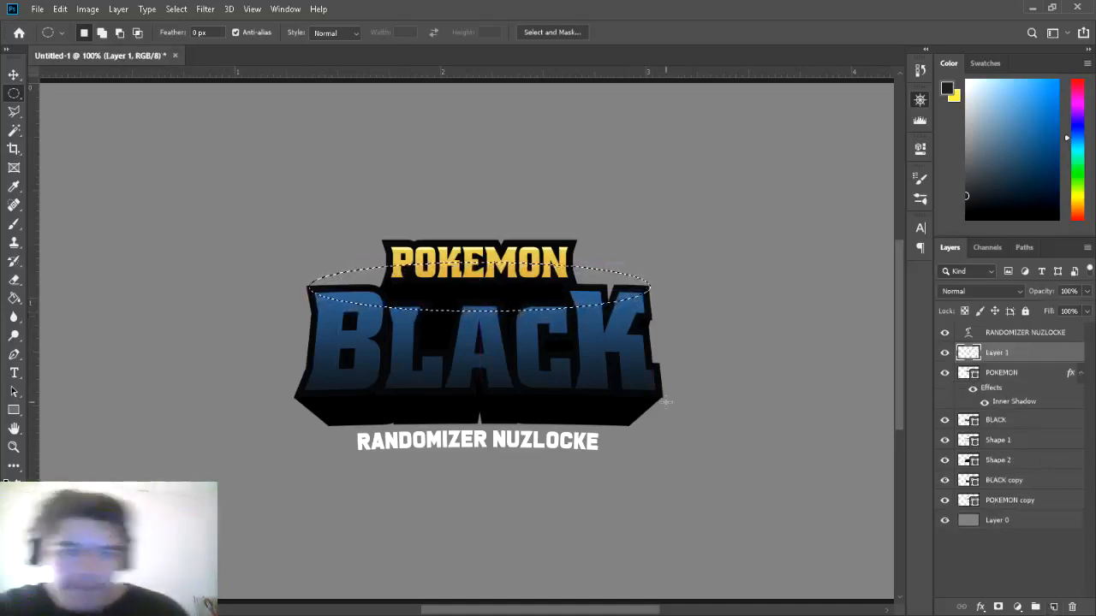
{"action": "left_click", "coordinate": [13, 223]}
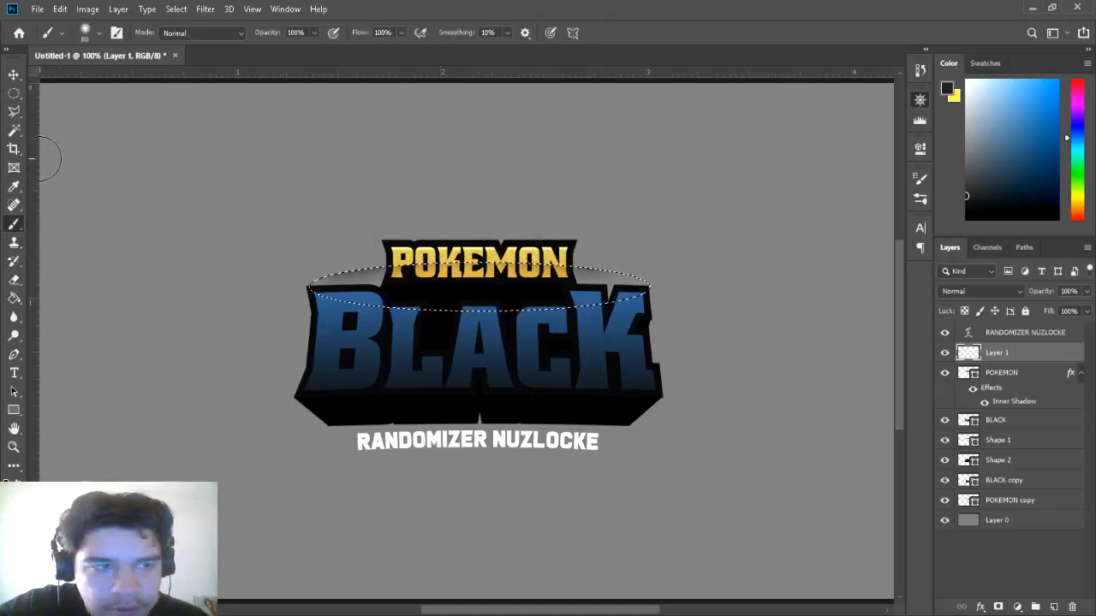
{"action": "left_click", "coordinate": [13, 92]}
{"action": "left_click", "coordinate": [175, 168]}
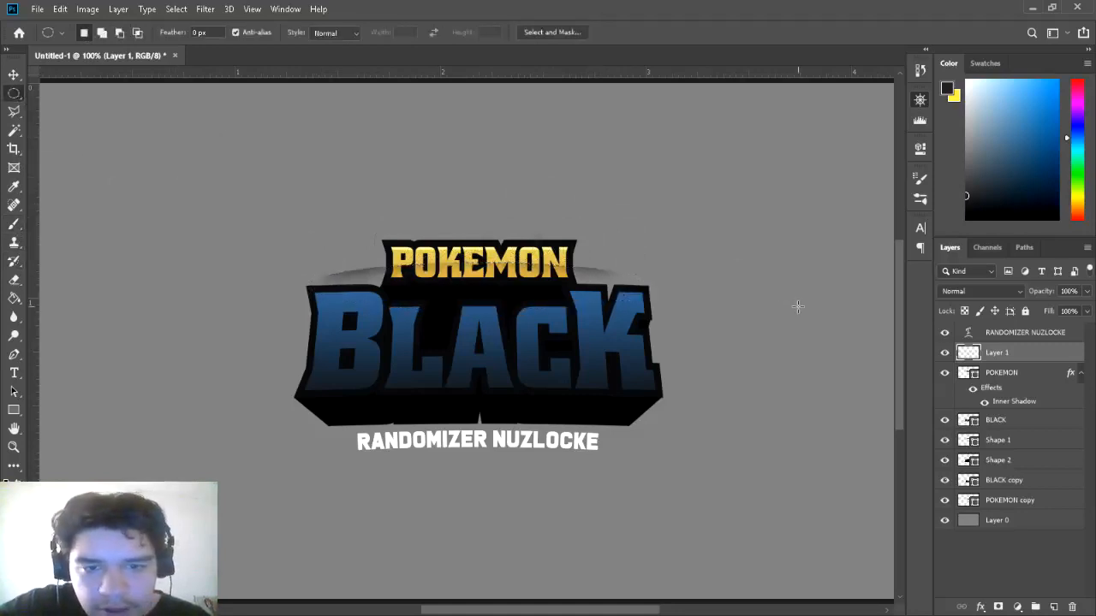
- Clip the shading layer to POKEMON and set its blend mode to Overlay
{"action": "key", "text": "ctrl+plus"}
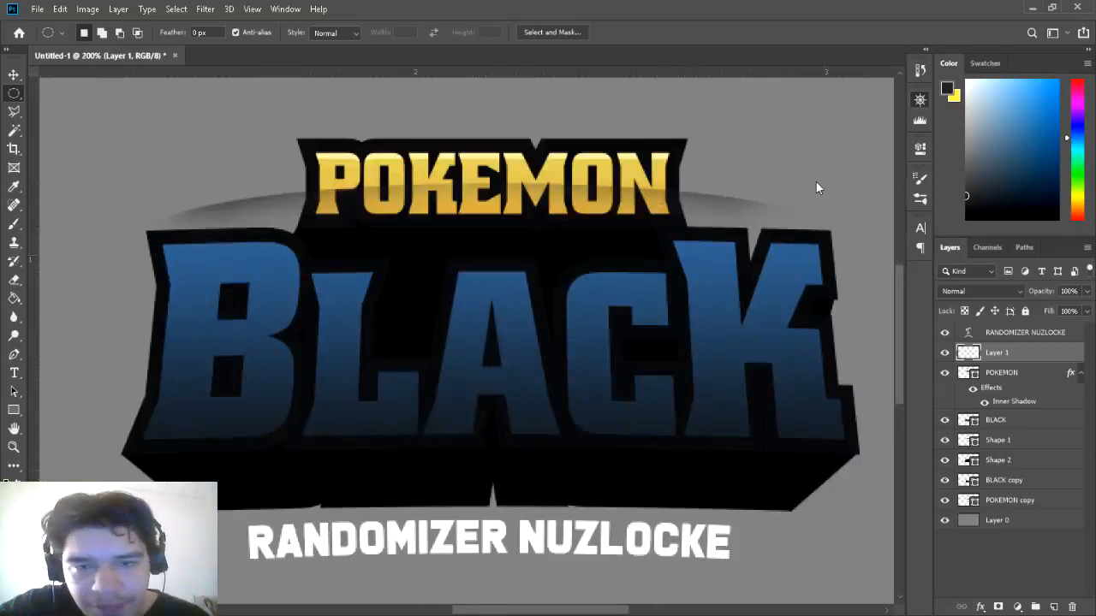
{"action": "key", "text": "ctrl+minus"}
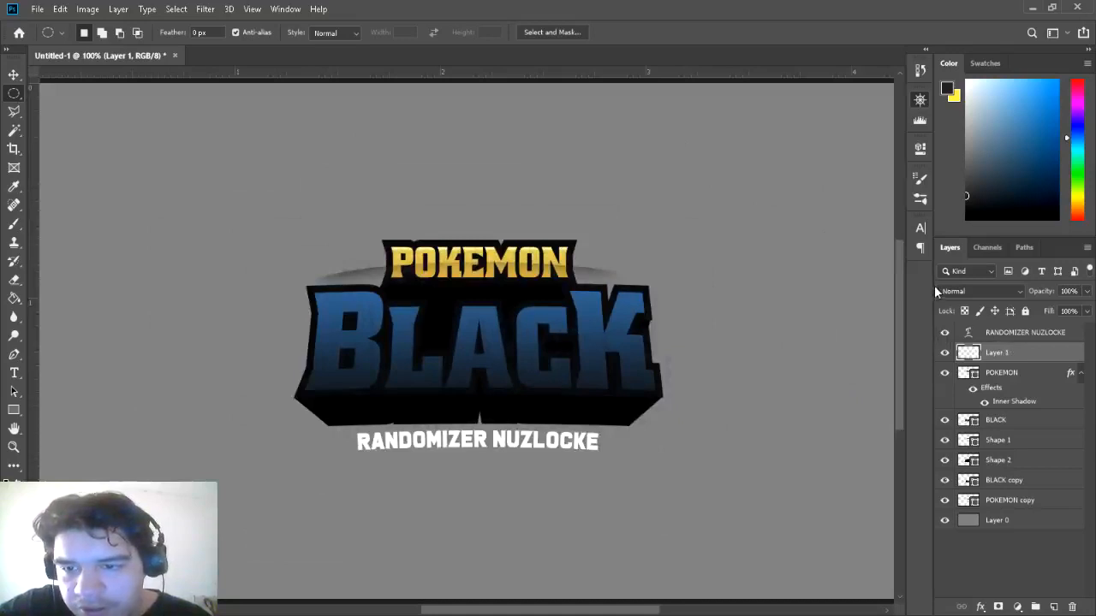
{"action": "key", "text": "ctrl+alt+g"}
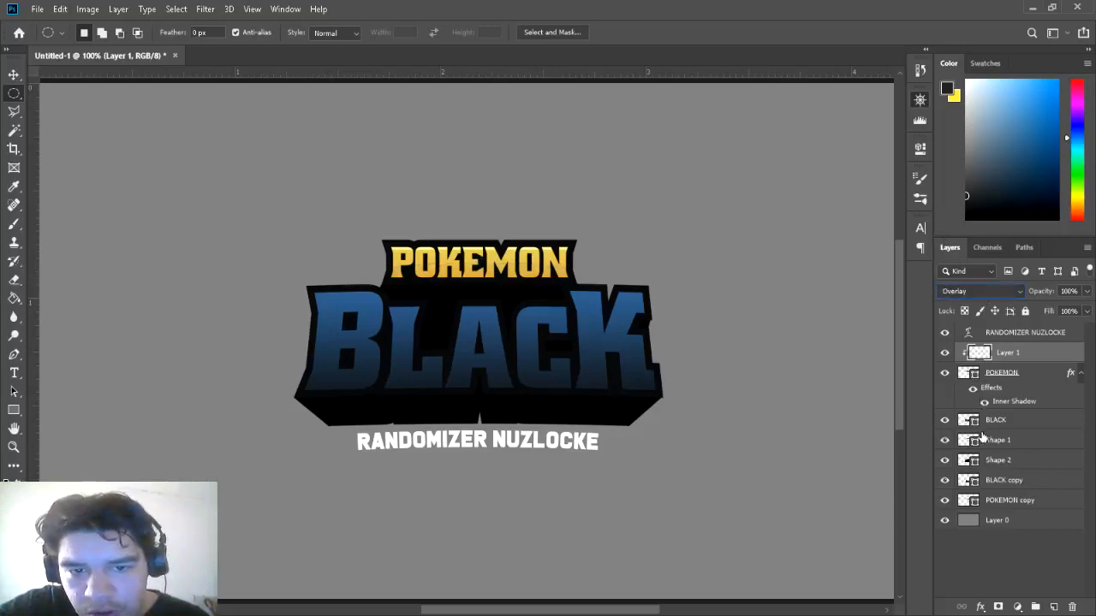
{"action": "key", "text": "ctrl+plus"}
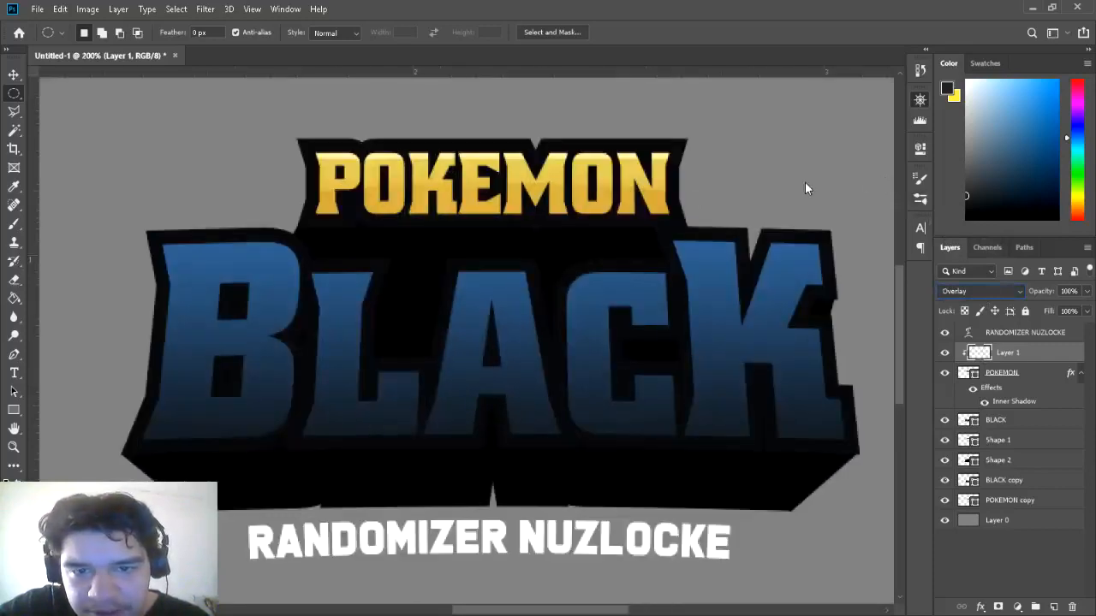
{"action": "key", "text": "ctrl+minus"}
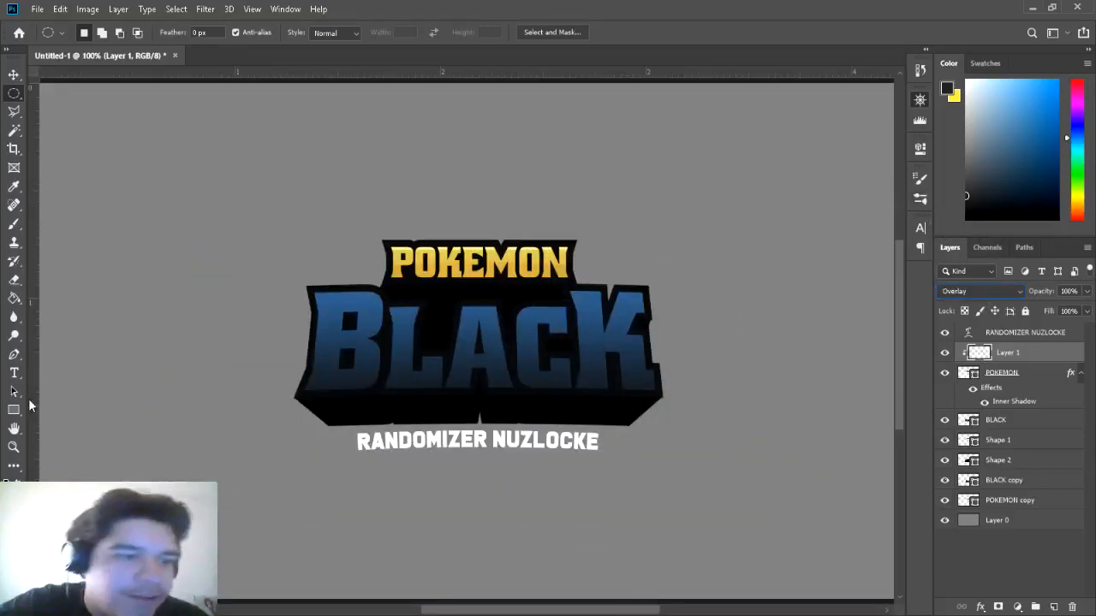
- Draw a closed Pen shape about 601 by 197 px over BLACK, with pointed flame tips across the letters' middle and straight sides below
{"action": "left_click", "coordinate": [12, 354]}
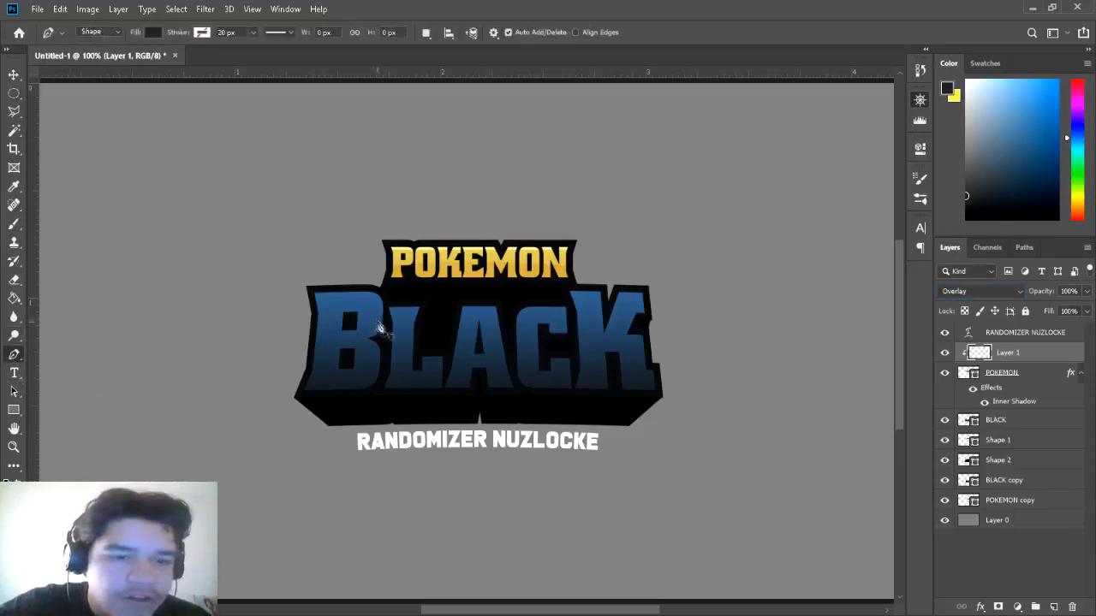
{"action": "left_click", "coordinate": [283, 369]}
{"action": "left_click_drag", "start_coordinate": [317, 363], "coordinate": [330, 321]}
{"action": "left_click", "coordinate": [334, 342], "text": "alt"}
{"action": "mouse_move", "coordinate": [348, 364]}
{"action": "left_mouse_down"}
{"action": "mouse_move", "coordinate": [357, 367]}
{"action": "mouse_move", "coordinate": [342, 320]}
{"action": "left_mouse_up"}
{"action": "left_click", "coordinate": [348, 364], "text": "alt"}
{"action": "left_click", "coordinate": [351, 337], "text": "alt"}
{"action": "left_click_drag", "start_coordinate": [374, 369], "coordinate": [376, 389]}
{"action": "left_click", "coordinate": [374, 368], "text": "alt"}
{"action": "left_click_drag", "start_coordinate": [398, 334], "coordinate": [409, 324]}
{"action": "left_click", "coordinate": [398, 334], "text": "alt"}
{"action": "left_click_drag", "start_coordinate": [404, 366], "coordinate": [418, 375]}
{"action": "left_click", "coordinate": [404, 366], "text": "alt"}
{"action": "left_click_drag", "start_coordinate": [445, 341], "coordinate": [456, 313]}
{"action": "left_click", "coordinate": [445, 341], "text": "alt"}
{"action": "mouse_move", "coordinate": [455, 361]}
{"action": "left_mouse_down"}
{"action": "mouse_move", "coordinate": [465, 366]}
{"action": "mouse_move", "coordinate": [484, 340]}
{"action": "mouse_move", "coordinate": [501, 364]}
{"action": "mouse_move", "coordinate": [490, 318]}
{"action": "left_mouse_up"}
{"action": "left_click", "coordinate": [454, 360], "text": "alt"}
{"action": "left_click", "coordinate": [477, 342], "text": "alt"}
{"action": "left_click", "coordinate": [488, 357], "text": "alt"}
{"action": "left_click", "coordinate": [494, 334], "text": "alt"}
{"action": "mouse_move", "coordinate": [512, 357]}
{"action": "left_mouse_down"}
{"action": "mouse_move", "coordinate": [518, 365]}
{"action": "mouse_move", "coordinate": [517, 311]}
{"action": "mouse_move", "coordinate": [545, 371]}
{"action": "left_mouse_up"}
{"action": "left_click", "coordinate": [512, 357], "text": "alt"}
{"action": "left_click", "coordinate": [520, 329], "text": "alt"}
{"action": "left_click", "coordinate": [541, 355], "text": "alt"}
{"action": "left_click_drag", "start_coordinate": [553, 332], "coordinate": [553, 315]}
{"action": "left_click", "coordinate": [552, 332], "text": "alt"}
{"action": "left_click_drag", "start_coordinate": [564, 356], "coordinate": [567, 371]}
{"action": "left_click", "coordinate": [564, 356], "text": "alt"}
{"action": "left_click", "coordinate": [586, 333], "text": "alt"}
{"action": "mouse_move", "coordinate": [586, 333]}
{"action": "left_mouse_down"}
{"action": "mouse_move", "coordinate": [597, 363]}
{"action": "mouse_move", "coordinate": [595, 305]}
{"action": "left_mouse_up"}
{"action": "left_click", "coordinate": [591, 356], "text": "alt"}
{"action": "left_click", "coordinate": [598, 328], "text": "alt"}
{"action": "left_click_drag", "start_coordinate": [618, 355], "coordinate": [620, 372]}
{"action": "left_click", "coordinate": [618, 355], "text": "alt"}
{"action": "left_click_drag", "start_coordinate": [649, 328], "coordinate": [669, 317]}
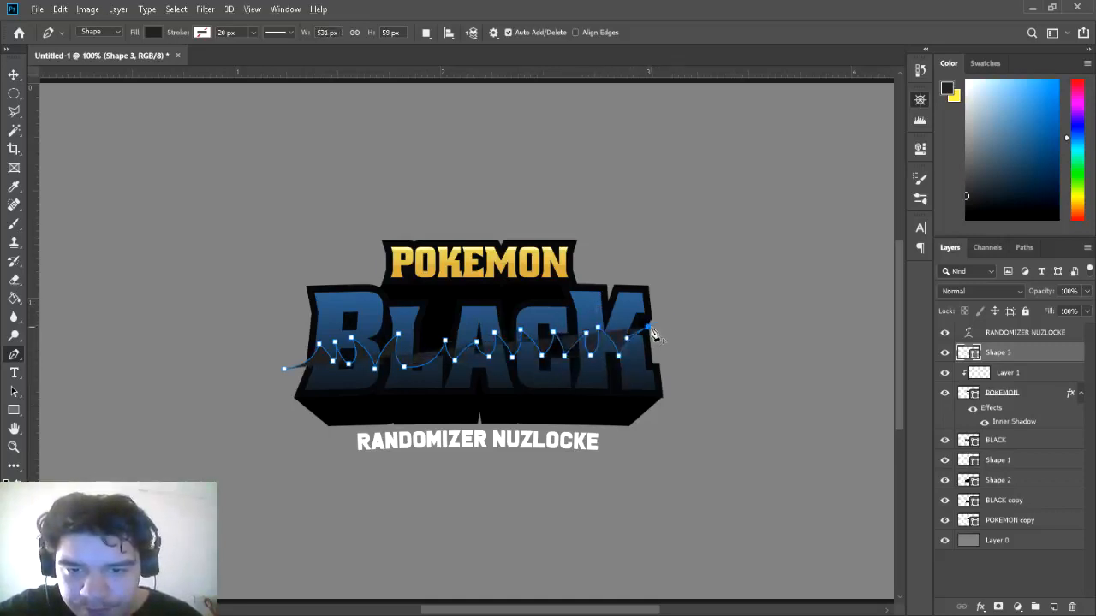
{"action": "left_click_drag", "start_coordinate": [645, 360], "coordinate": [652, 372]}
{"action": "left_click", "coordinate": [645, 359], "text": "alt"}
{"action": "left_click", "coordinate": [670, 340]}
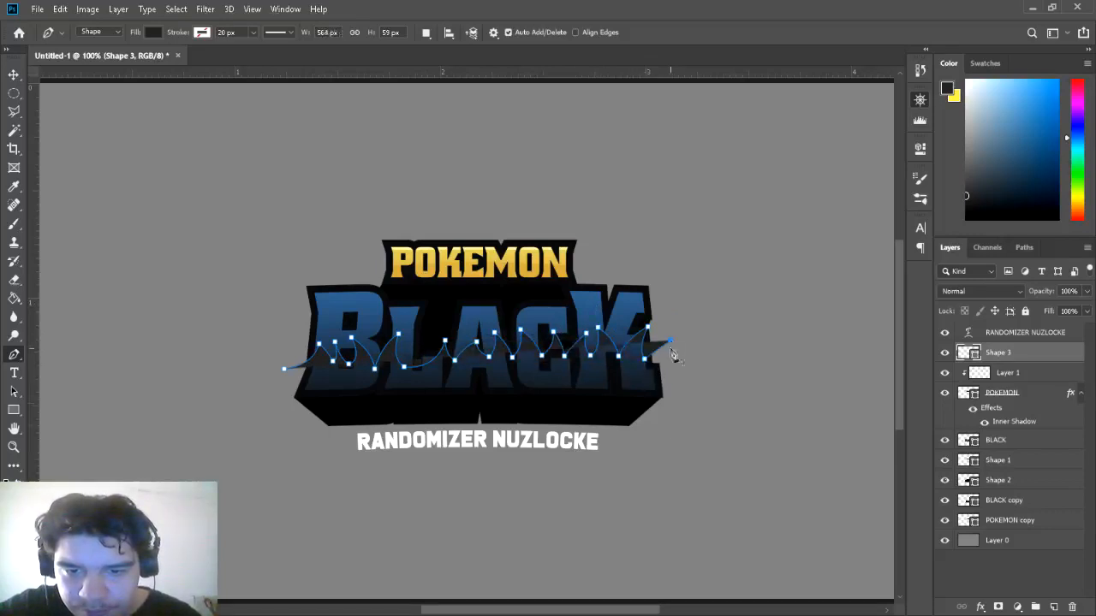
{"action": "left_click", "coordinate": [670, 468]}
{"action": "left_click", "coordinate": [259, 437]}
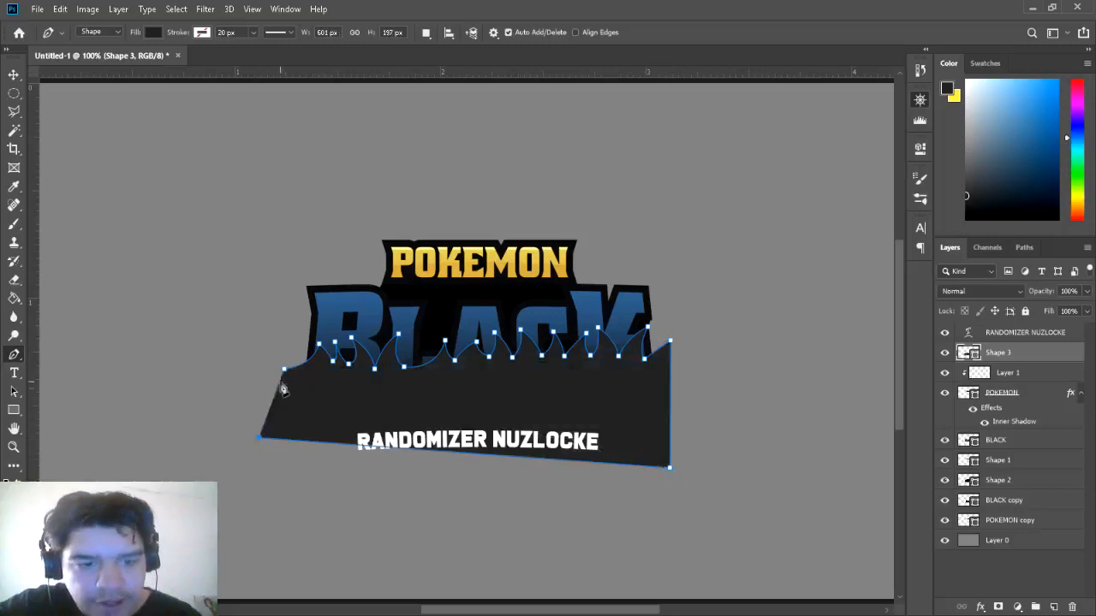
{"action": "left_click", "coordinate": [284, 371]}
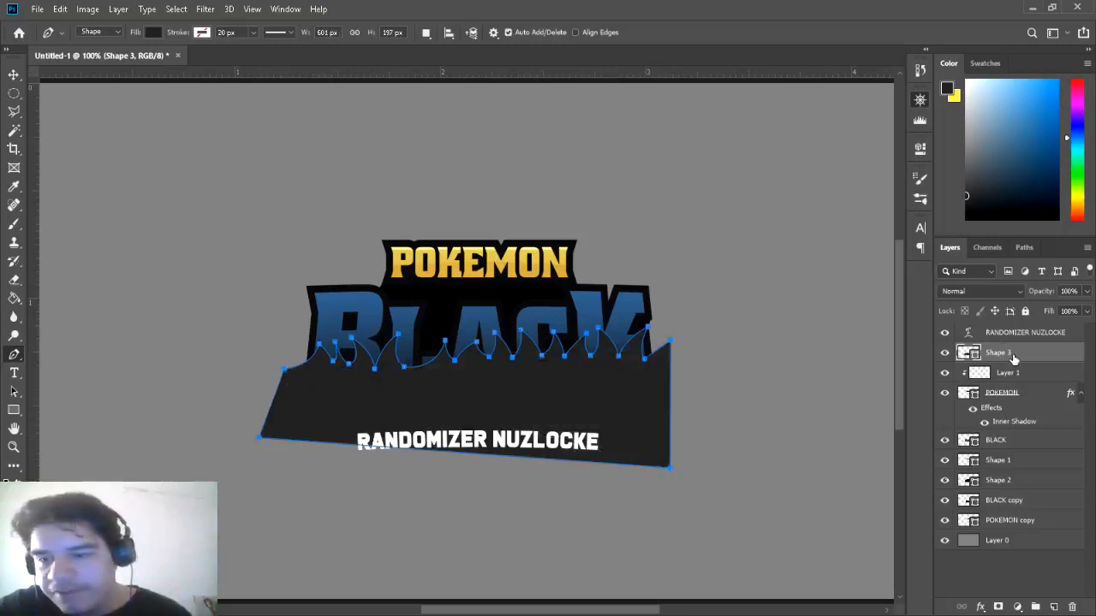
- Place the flame shape directly above the BLACK layer, clip it to BLACK and fill it with bright light blue
{"action": "left_click_drag", "start_coordinate": [1039, 354], "coordinate": [1036, 431]}
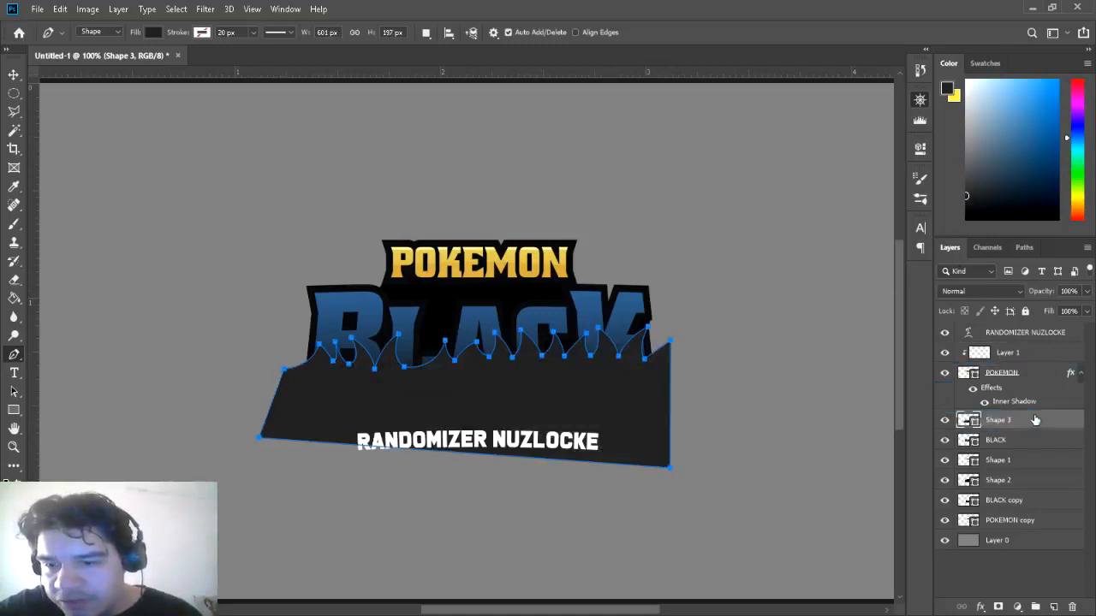
{"action": "key", "text": "ctrl+alt+g"}
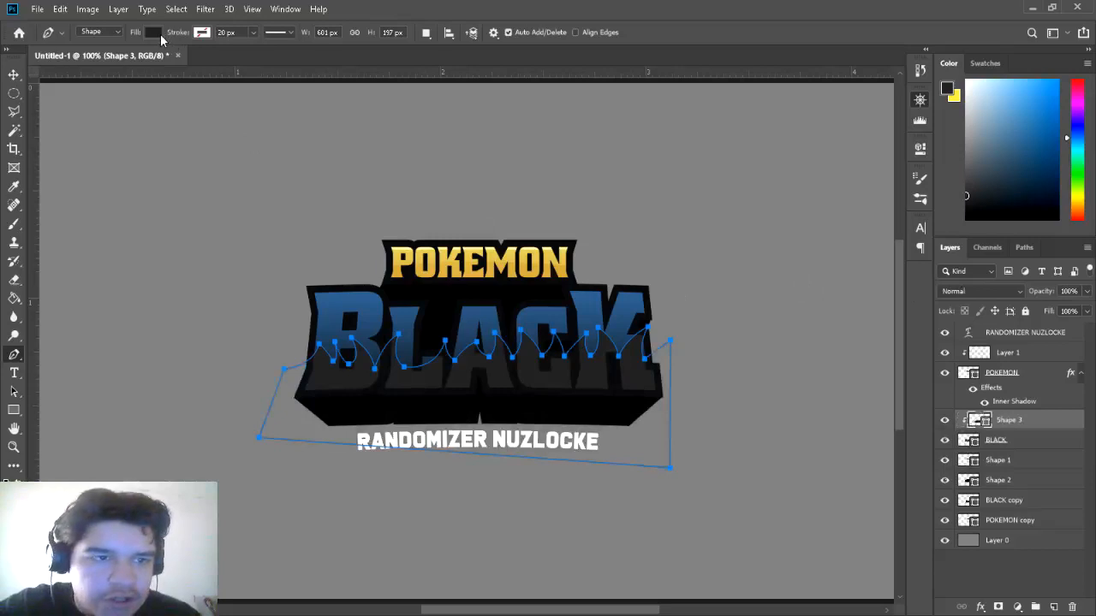
{"action": "key", "text": "i"}
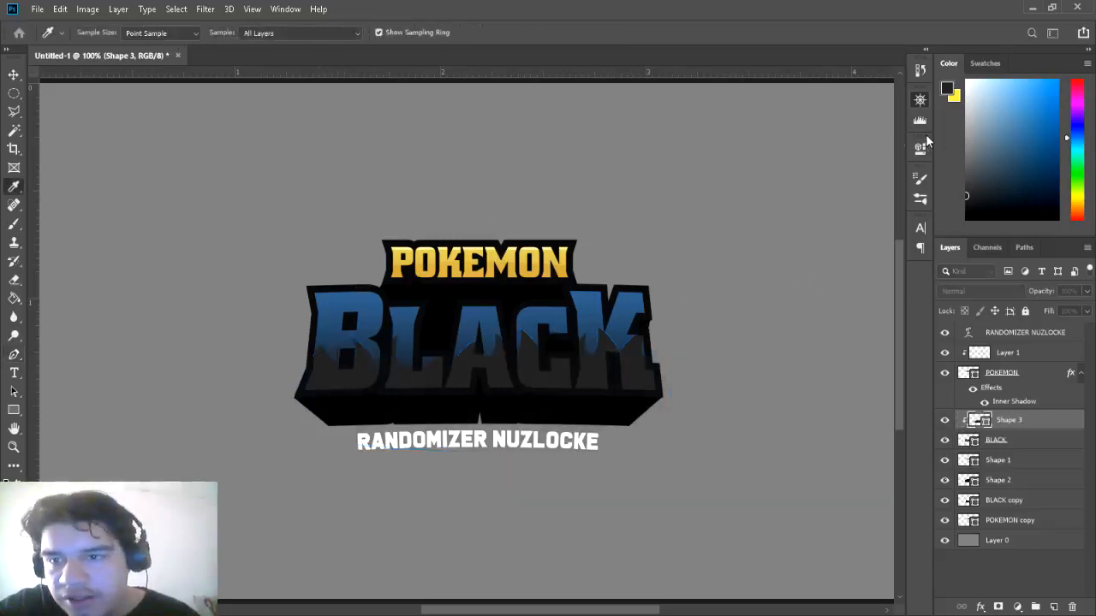
{"action": "key", "text": "p"}
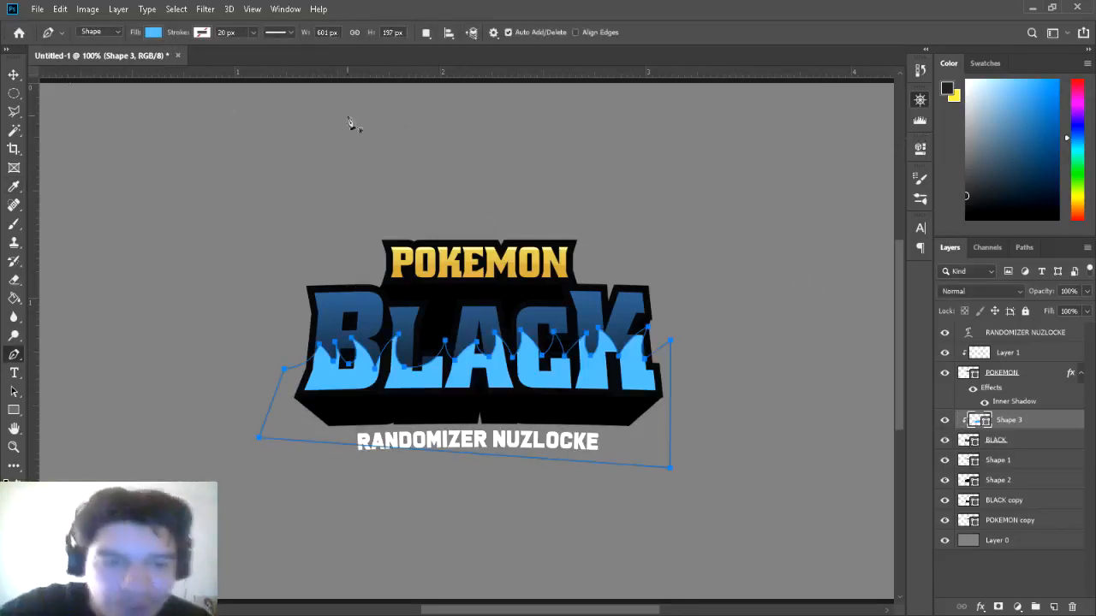
{"action": "left_click", "coordinate": [8, 77]}
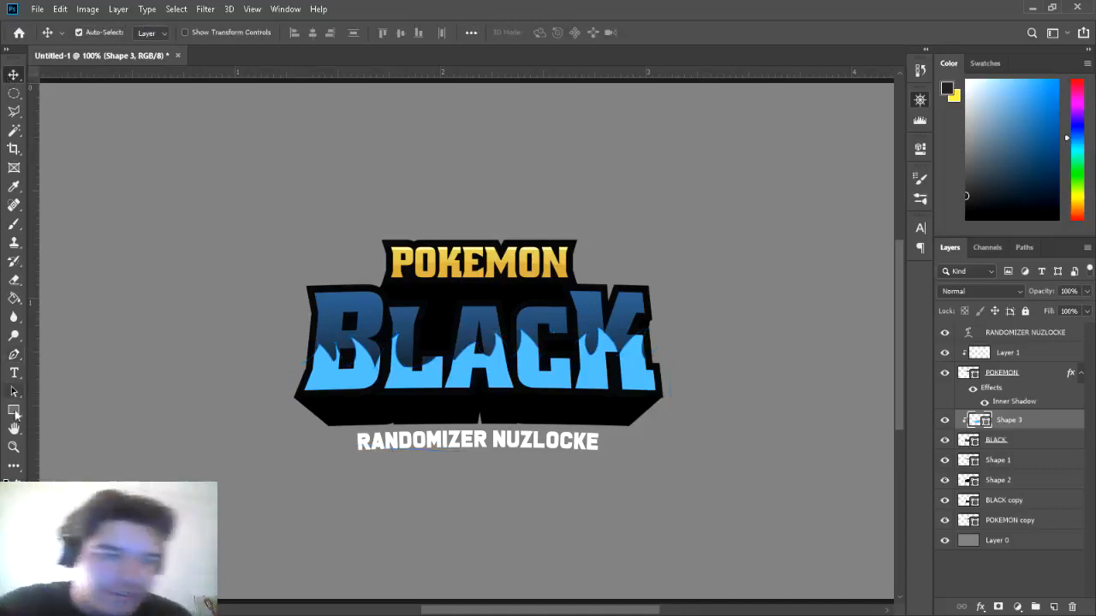
- Create a new layer directly above the flame shape and set the foreground color to a very pale blue
{"action": "left_click", "coordinate": [14, 92]}
{"action": "left_click", "coordinate": [18, 112]}
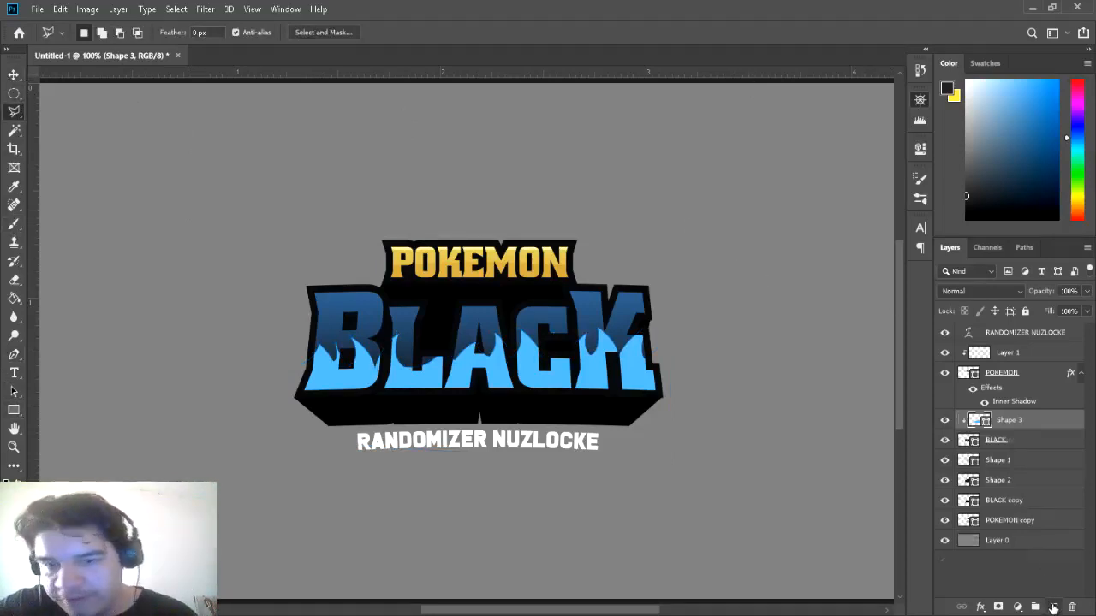
{"action": "left_click", "coordinate": [1053, 607]}
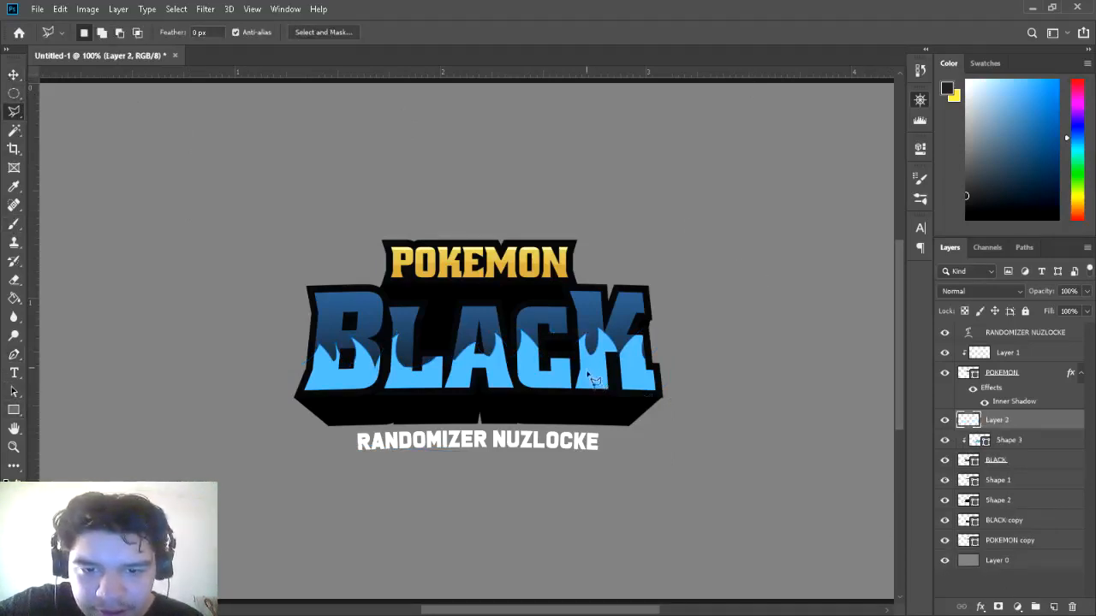
{"action": "left_click", "coordinate": [603, 376]}
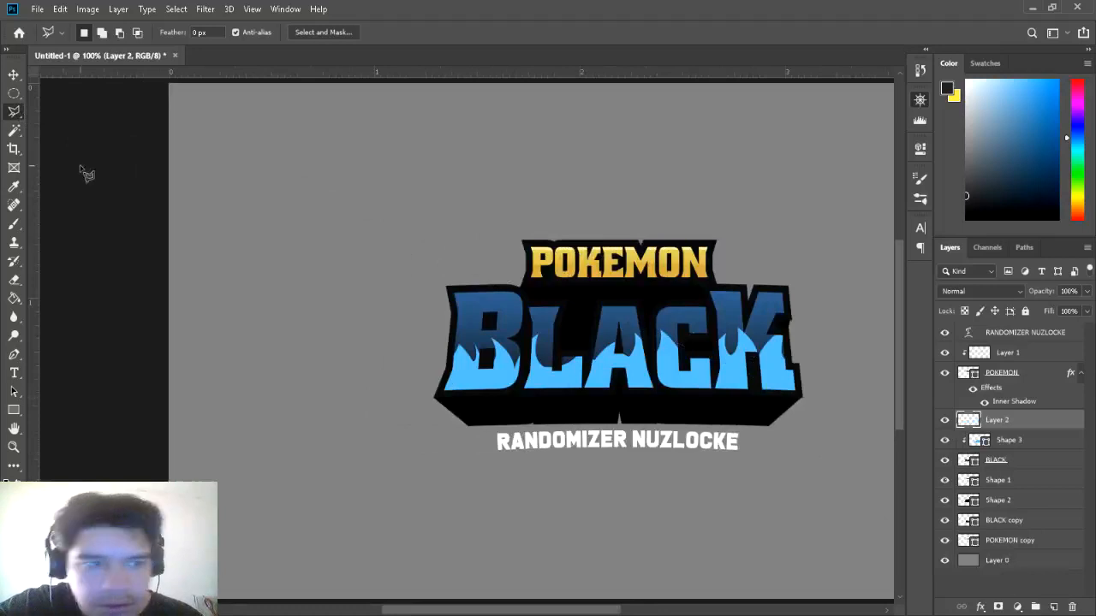
{"action": "key", "text": "shift+l"}
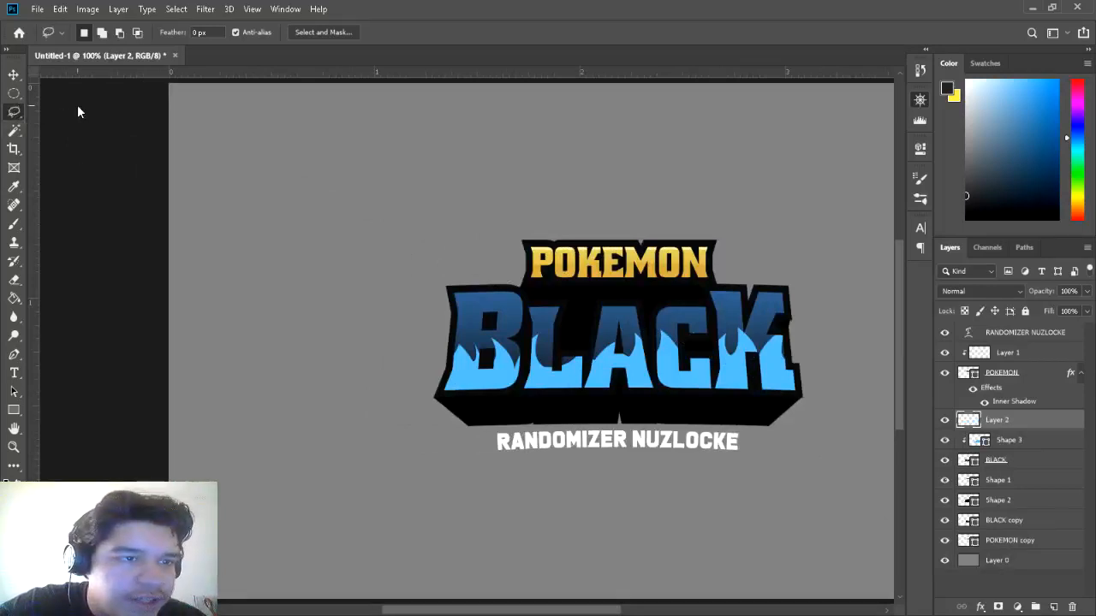
{"action": "key", "text": "ctrl+plus"}
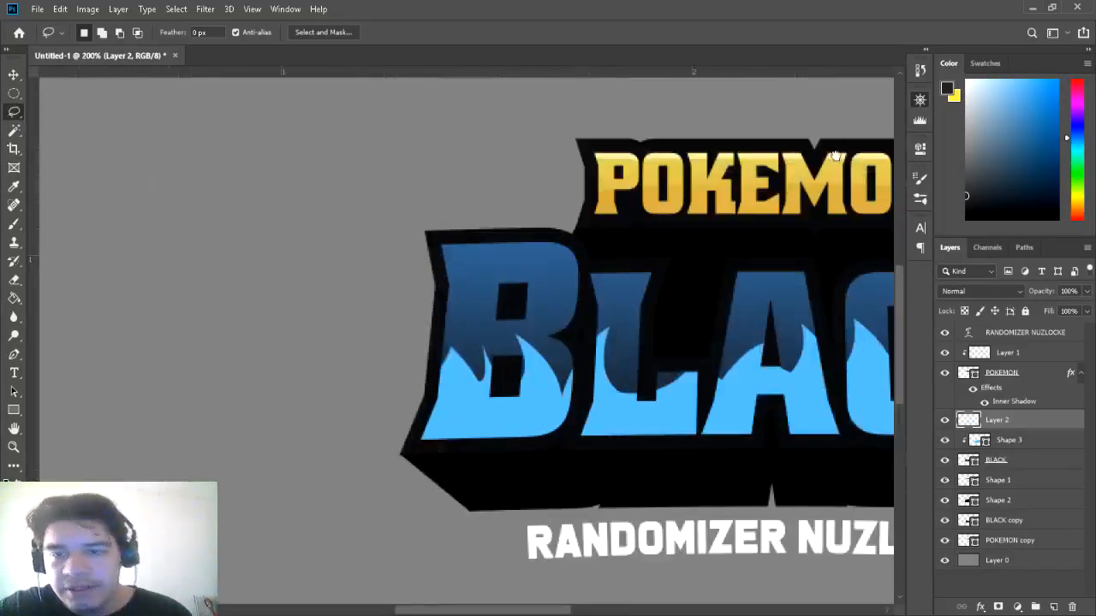
{"action": "left_click_drag", "start_coordinate": [837, 159], "coordinate": [525, 110]}
{"action": "key", "text": "i"}
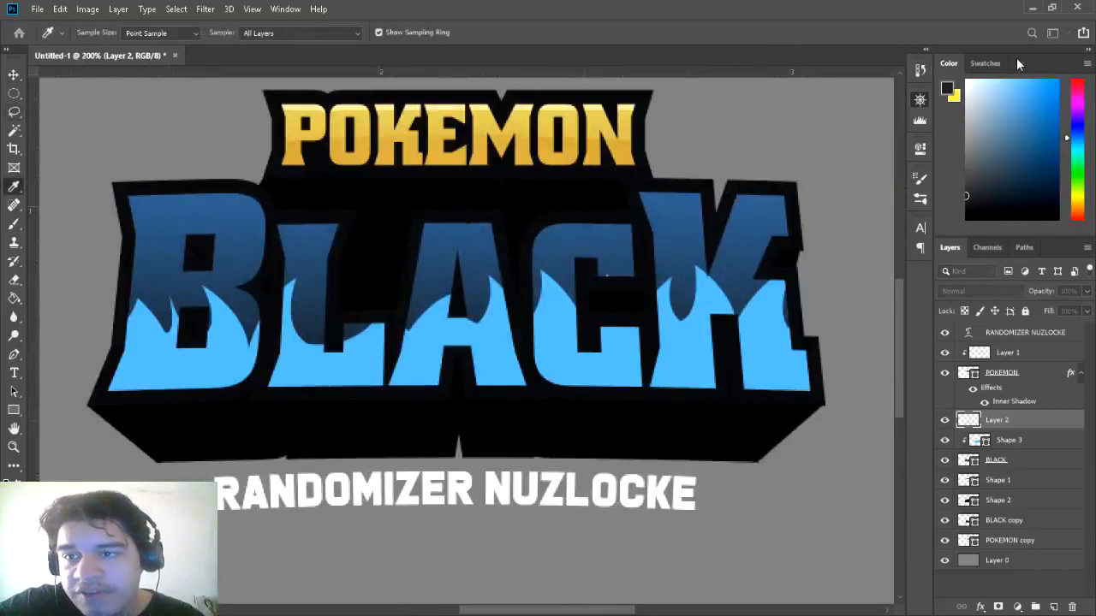
- Add two small freehand highlights filled with pale blue, an oval on the K's left leg and an L-shape on the A's right leg
{"action": "key", "text": "l"}
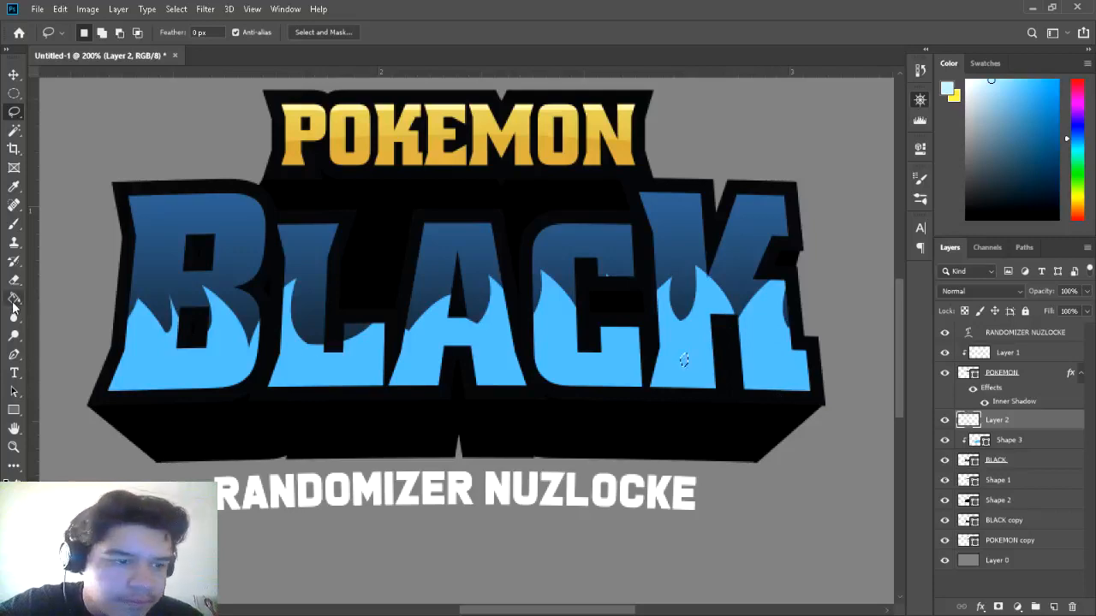
{"action": "key", "text": "g"}
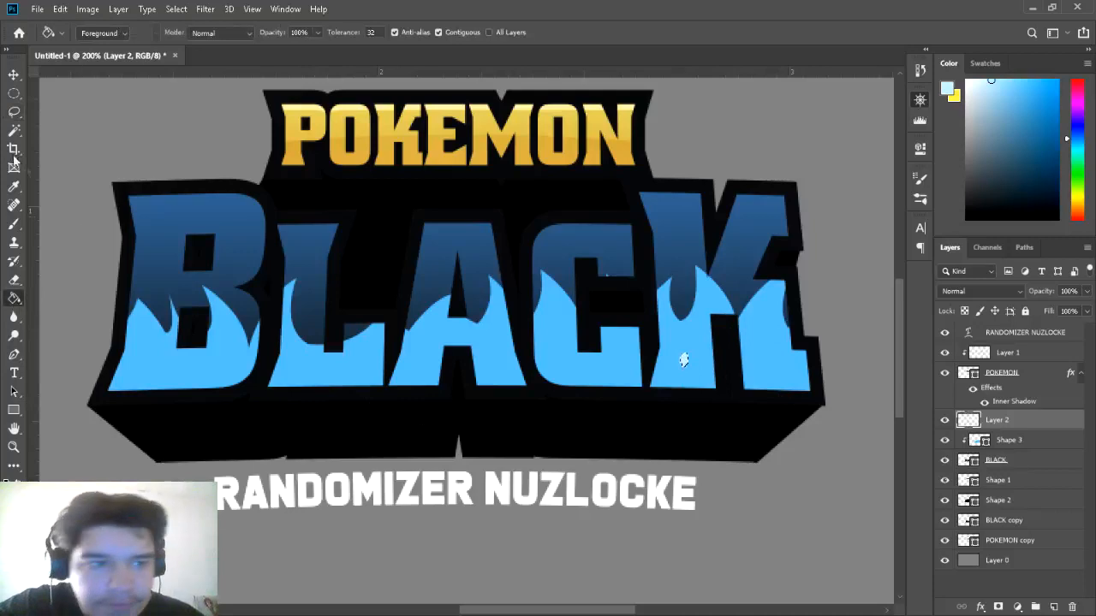
{"action": "left_click", "coordinate": [13, 111]}
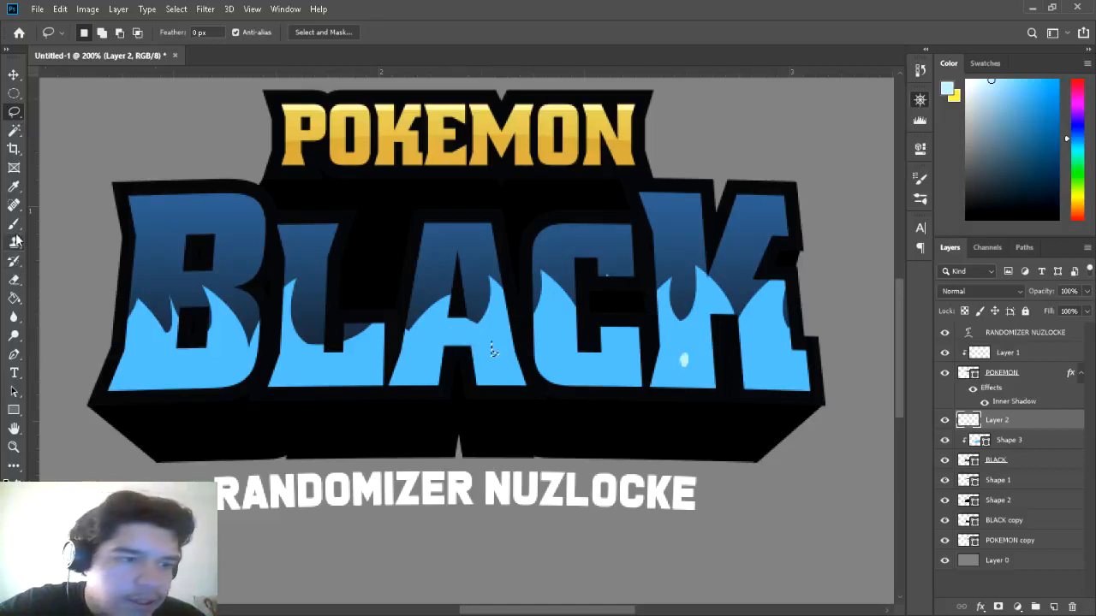
{"action": "left_click", "coordinate": [15, 297]}
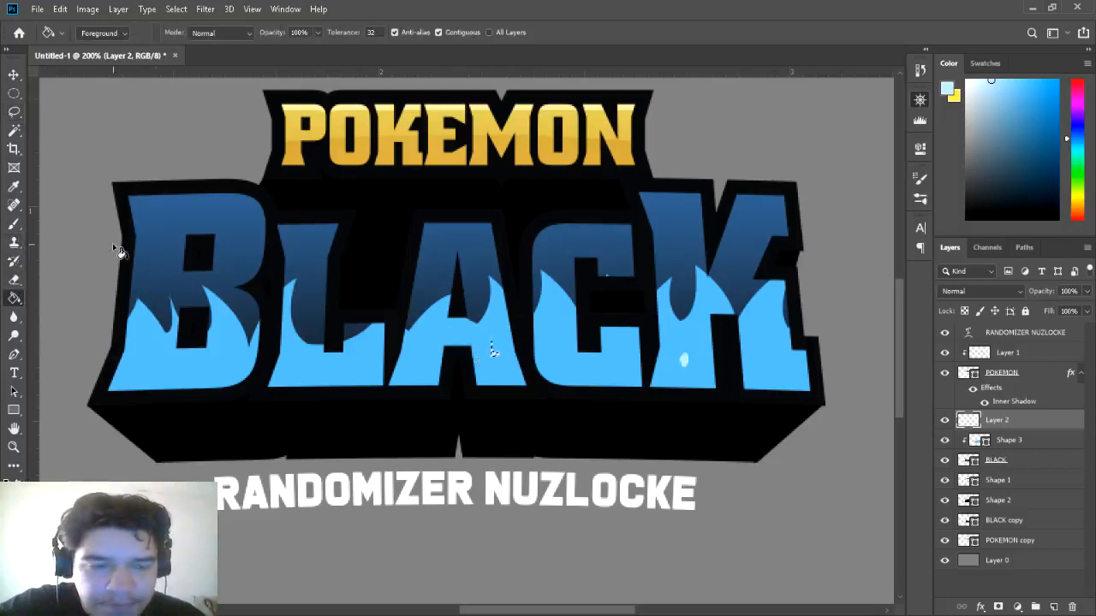
{"action": "left_click", "coordinate": [14, 93]}
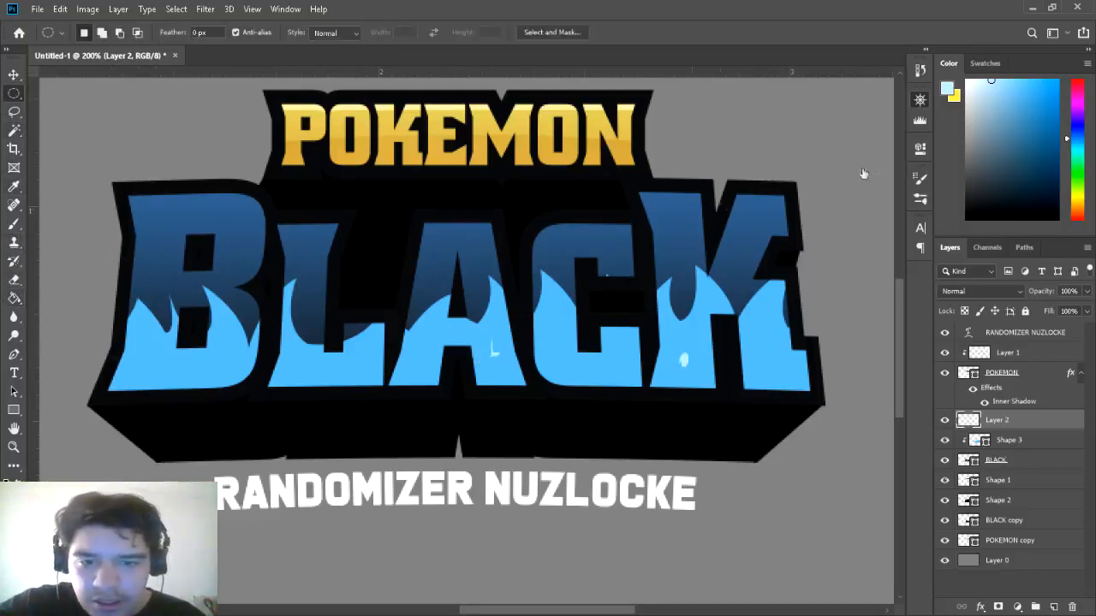
{"action": "key", "text": "ctrl+minus"}
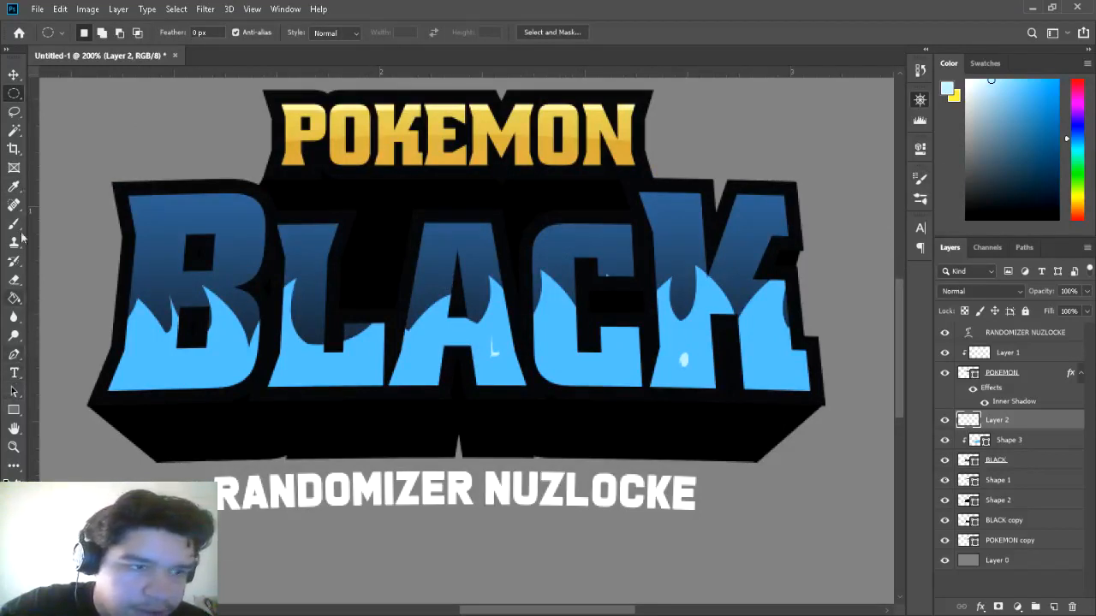
- Outline a small jagged freehand highlight in the lower-left flame of the B, fill it with pale blue and deselect
{"action": "left_click", "coordinate": [13, 111]}
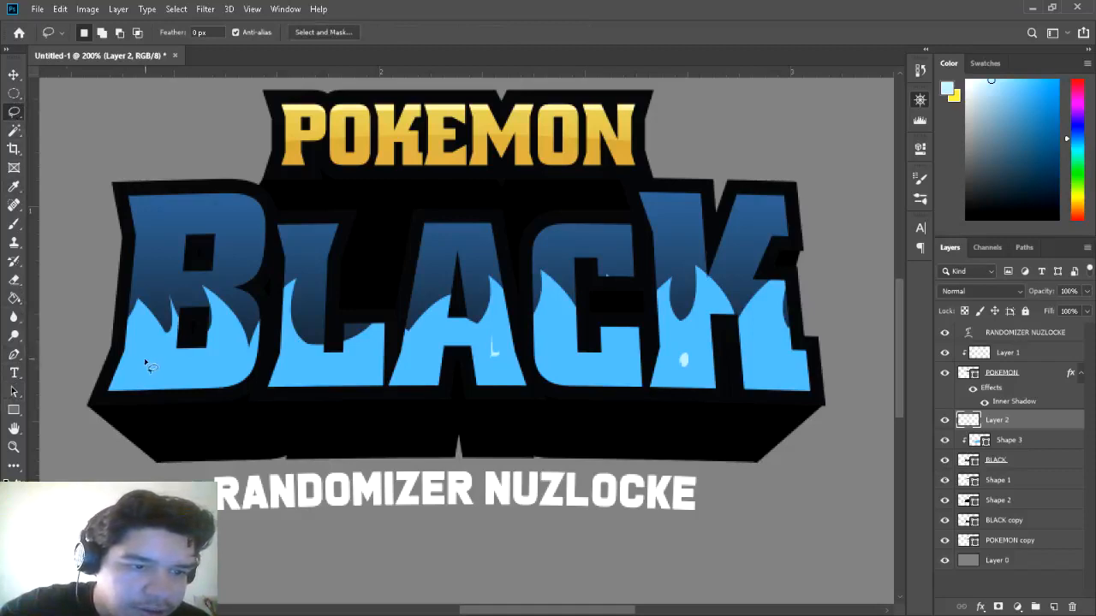
{"action": "mouse_move", "coordinate": [133, 366]}
{"action": "left_mouse_down"}
{"action": "mouse_move", "coordinate": [161, 363]}
{"action": "mouse_move", "coordinate": [173, 382]}
{"action": "mouse_move", "coordinate": [133, 368]}
{"action": "left_mouse_up"}
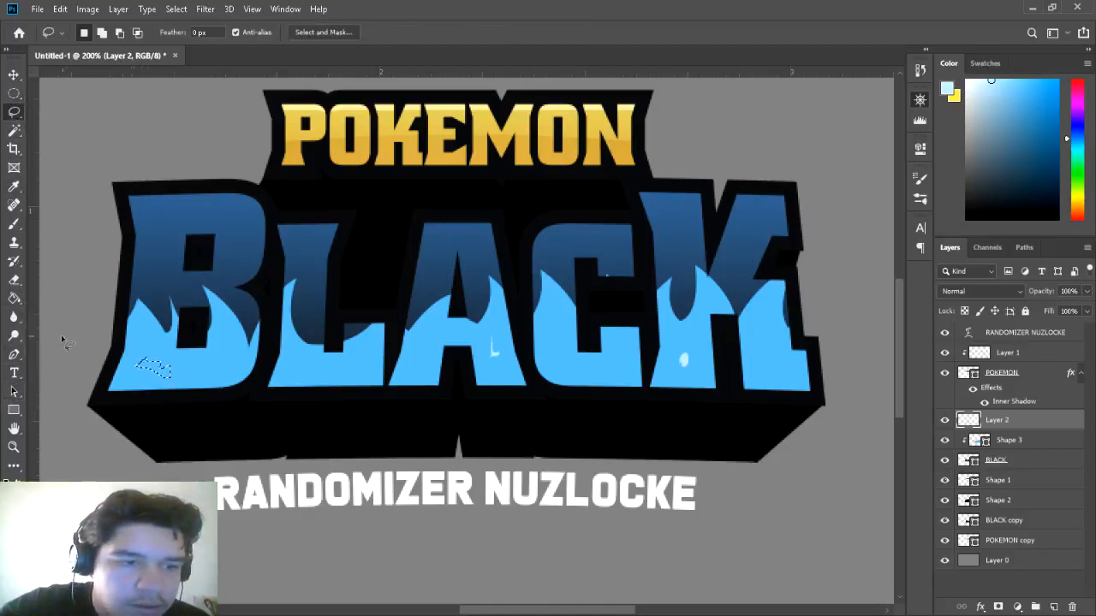
{"action": "left_click", "coordinate": [14, 298]}
{"action": "left_click", "coordinate": [154, 369]}
{"action": "left_click", "coordinate": [14, 93]}
{"action": "key", "text": "ctrl+d"}
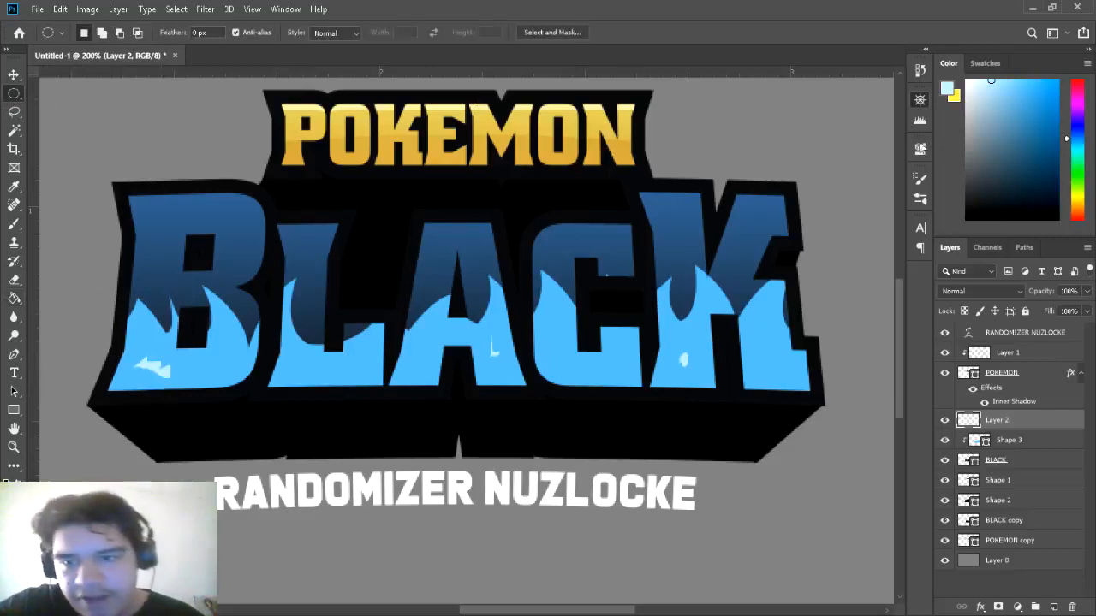
{"action": "key", "text": "ctrl+plus"}
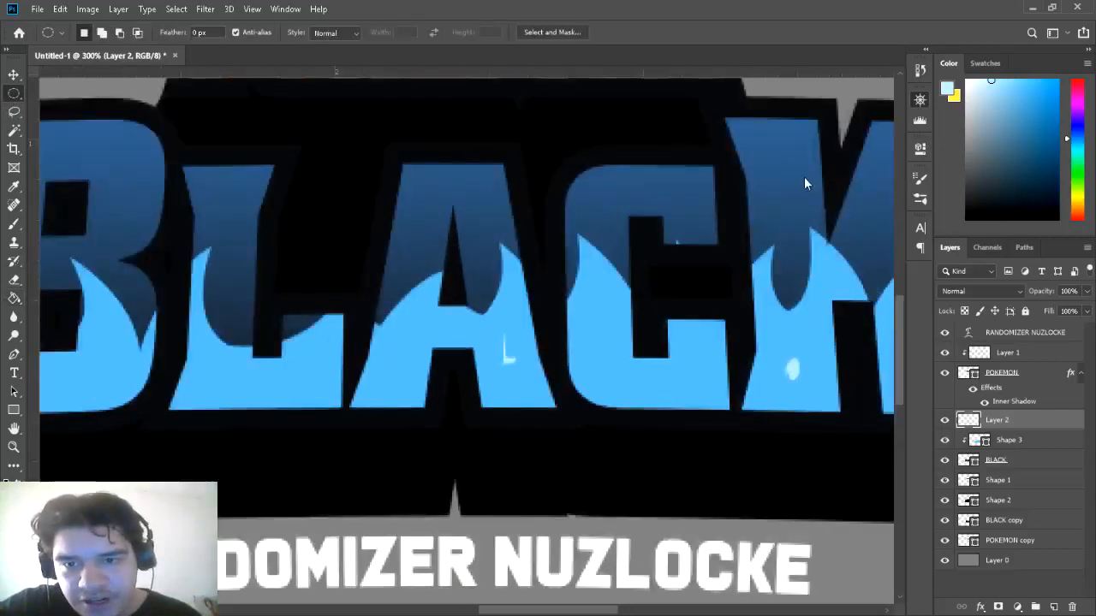
{"action": "key", "text": "ctrl+minus"}
{"action": "key", "text": "ctrl+minus"}
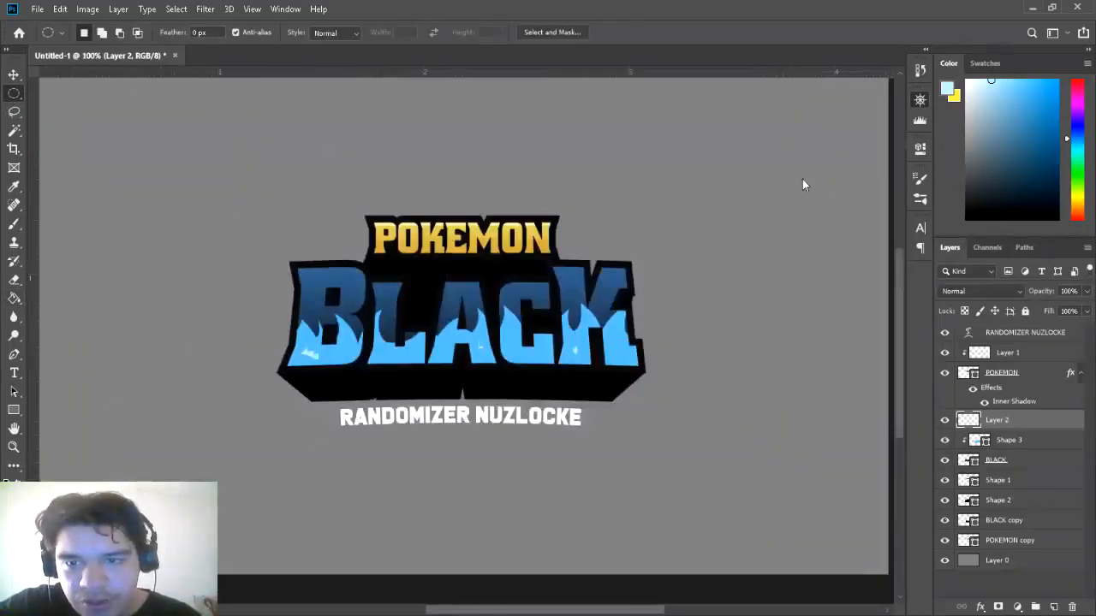
{"action": "key", "text": "ctrl+minus"}
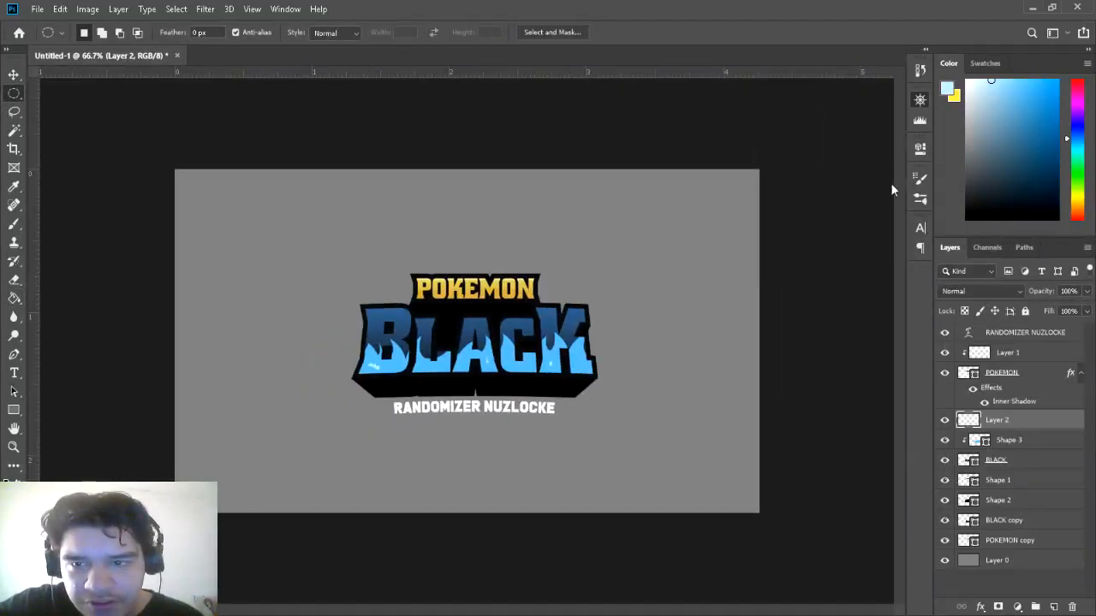
{"action": "key", "text": "ctrl+plus"}
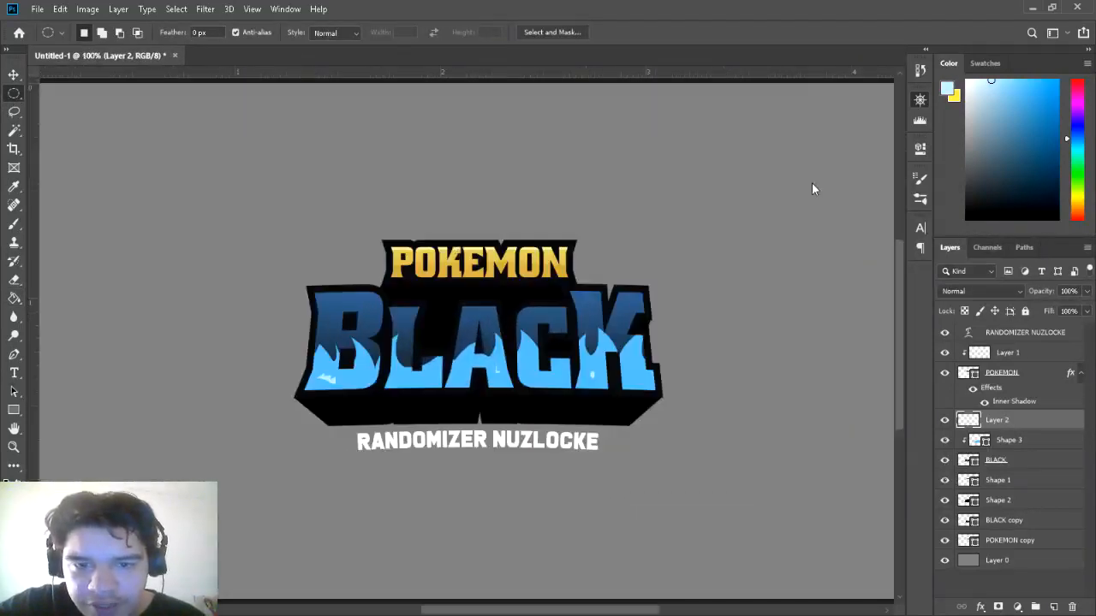